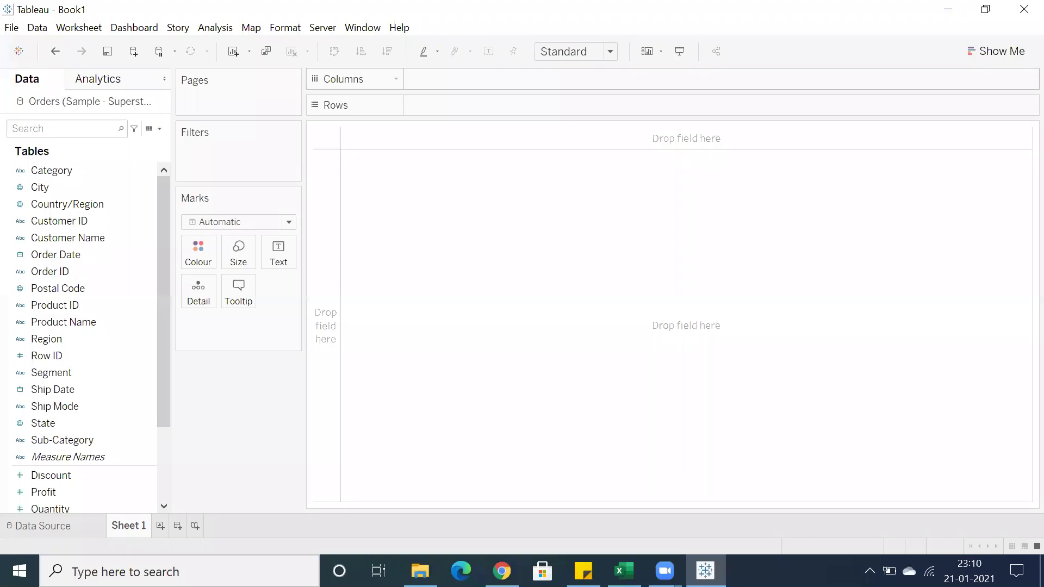
Switch to the Excel workbook and review the listed date functions from Year through Day.
{"action": "left_click", "coordinate": [624, 571]}
{"action": "left_click", "coordinate": [35, 231]}
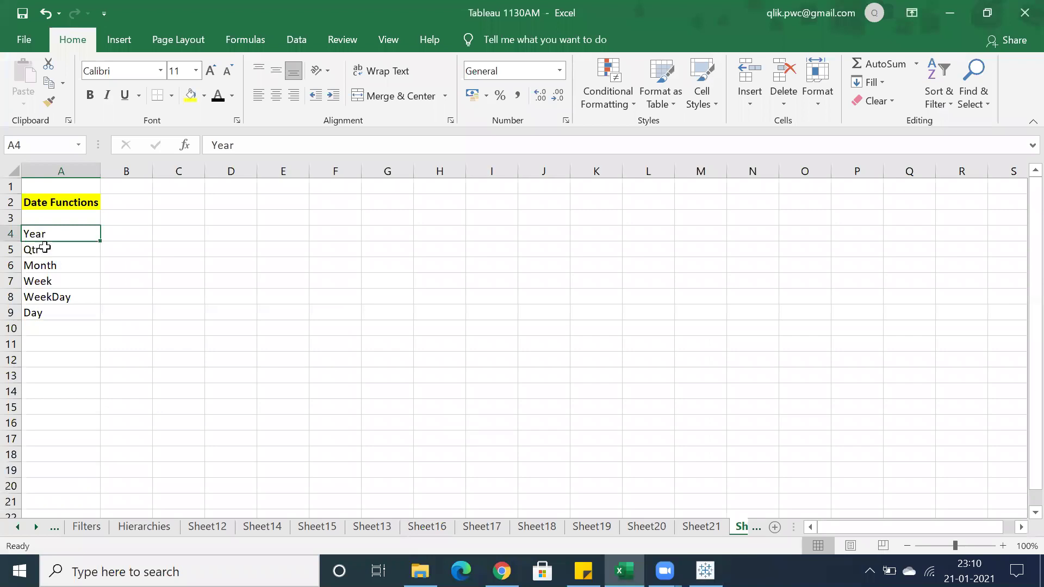
{"action": "left_click", "coordinate": [45, 249]}
{"action": "left_click", "coordinate": [61, 266]}
{"action": "left_click", "coordinate": [64, 283]}
{"action": "left_click", "coordinate": [66, 296]}
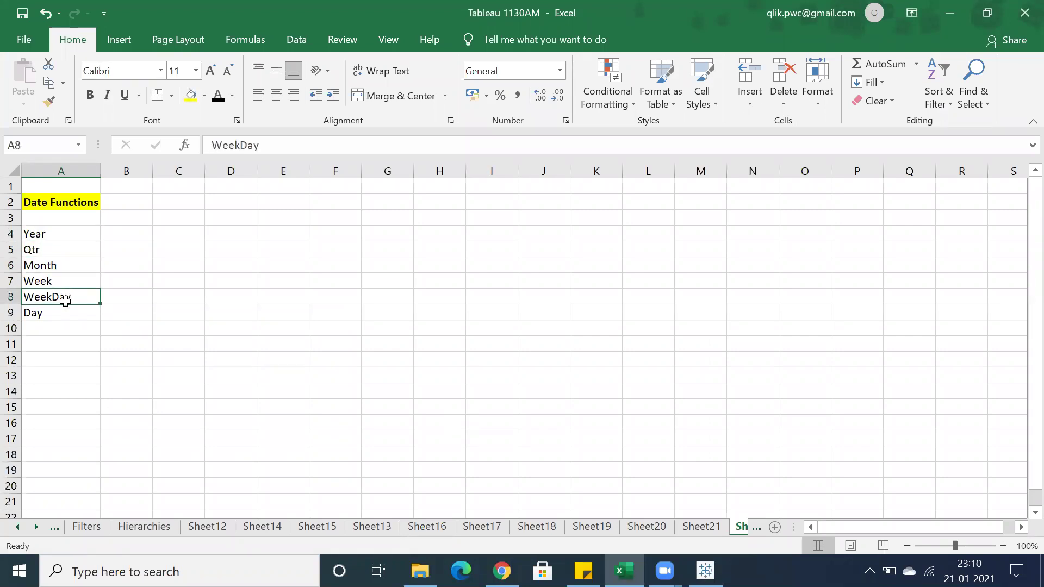
{"action": "left_click", "coordinate": [63, 314]}
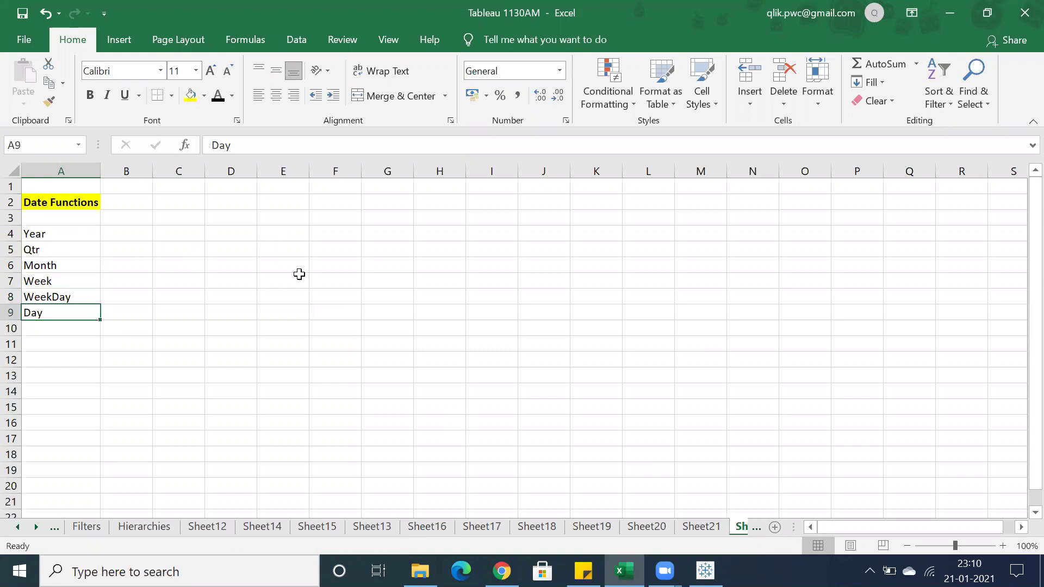
Switch back to Tableau and create a calculated field with the formula DATEPART('year',[Order Date]).
{"action": "left_click", "coordinate": [705, 571]}
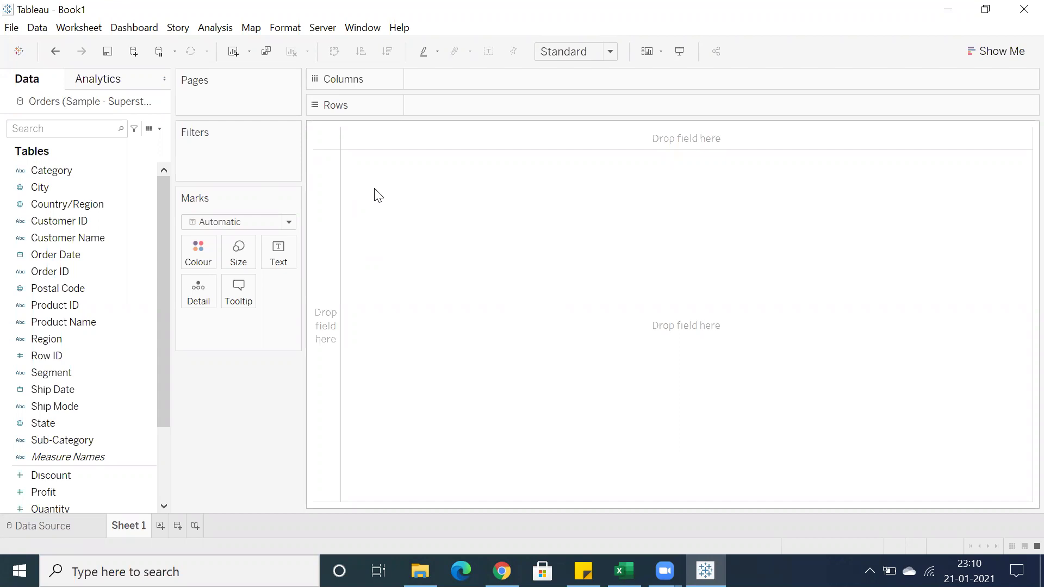
{"action": "left_click", "coordinate": [215, 27]}
{"action": "left_click", "coordinate": [250, 319]}
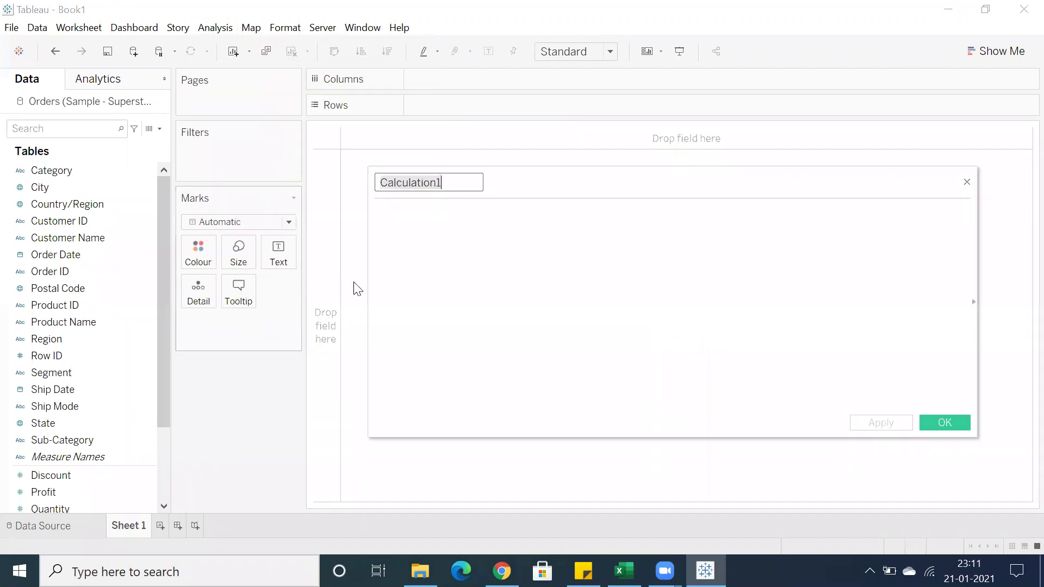
{"action": "left_click", "coordinate": [450, 249]}
{"action": "type", "text": "datepa"}
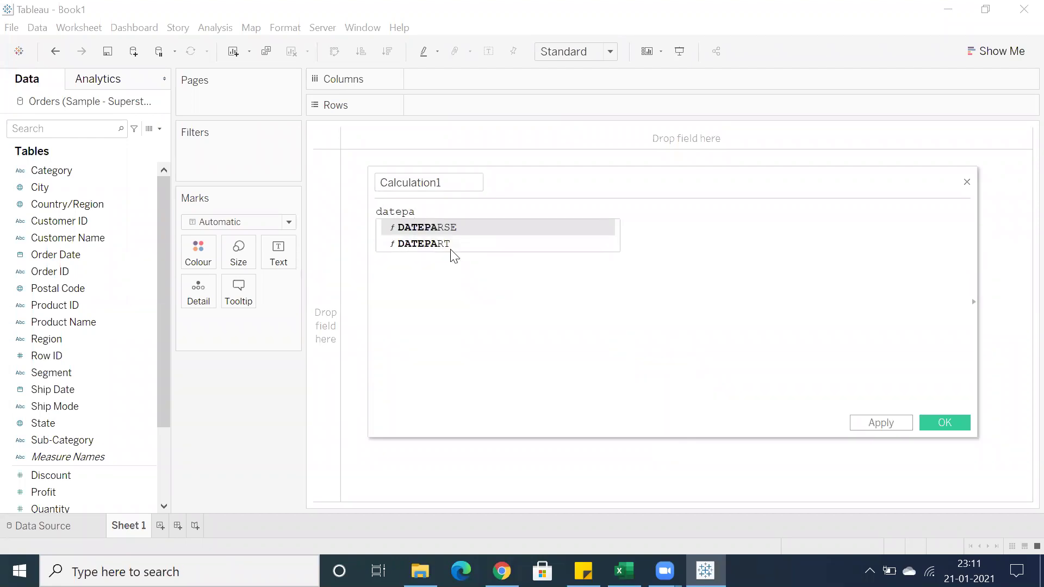
{"action": "left_click", "coordinate": [452, 248]}
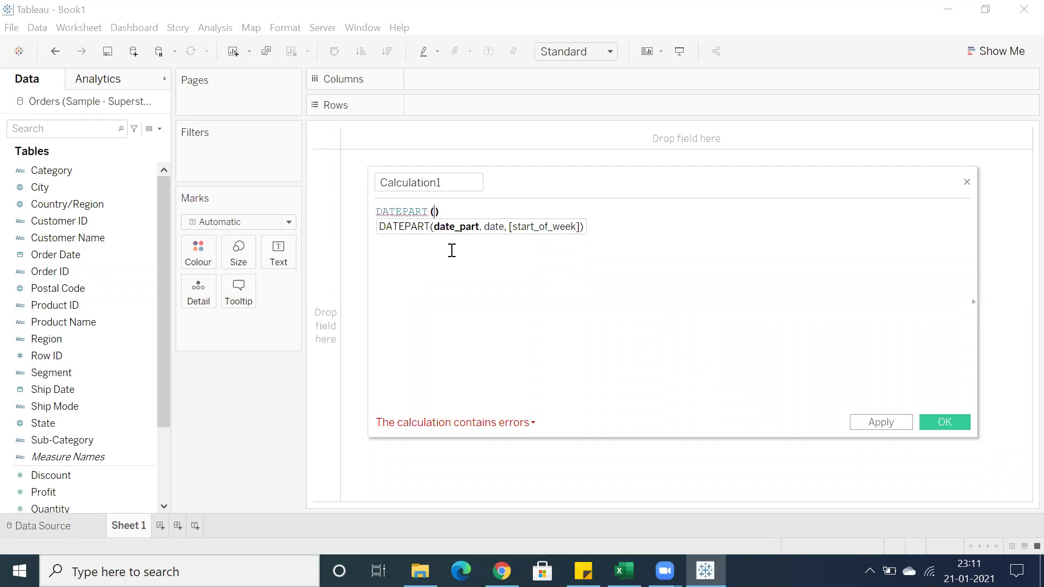
{"action": "type", "text": "'year',order"}
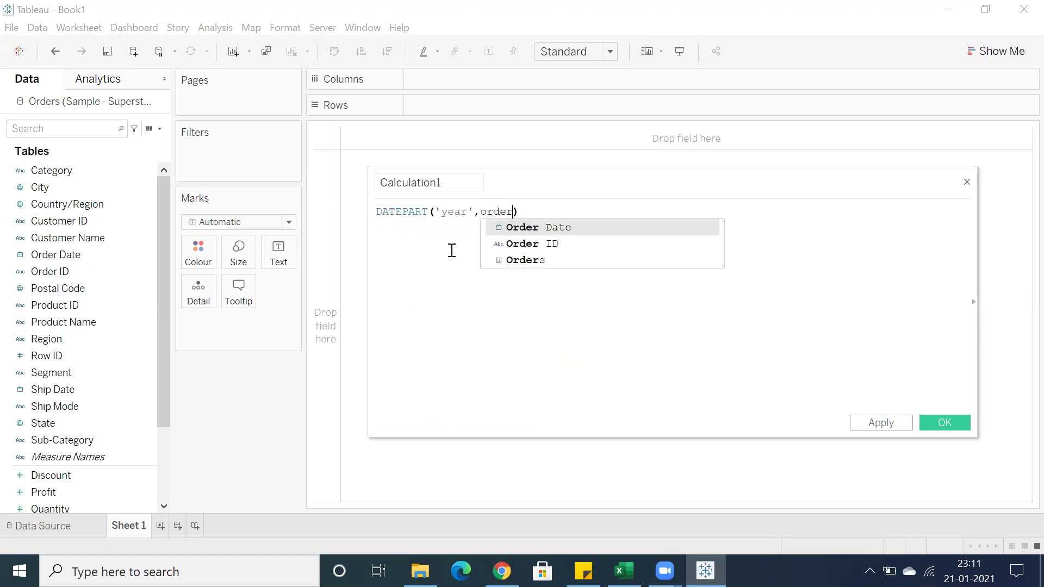
{"action": "key", "text": "Return"}
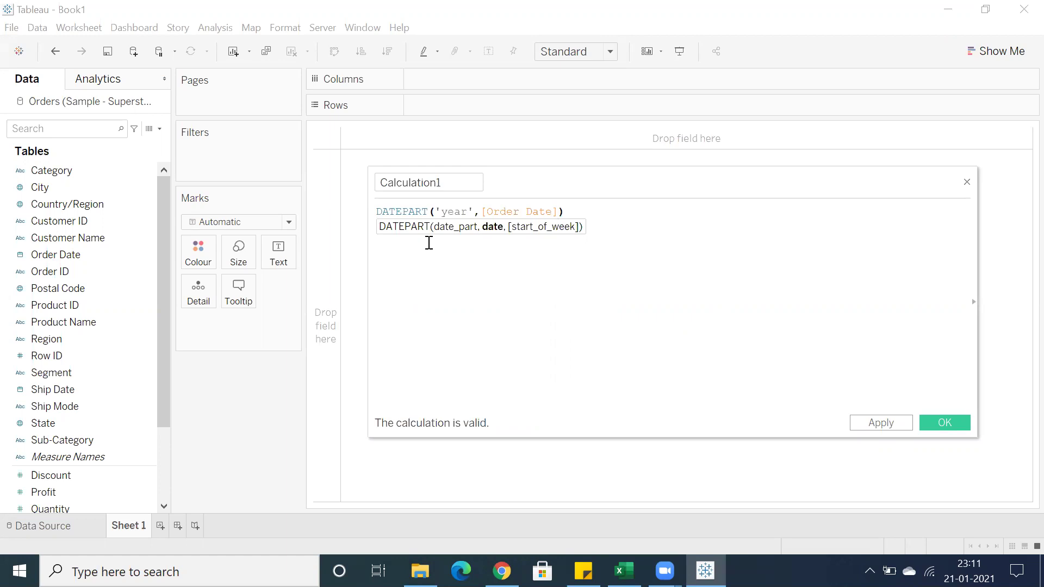
Try capitalising the DATEPART argument as 'Year', and restore it to lowercase 'year'.
{"action": "double_click", "coordinate": [450, 212]}
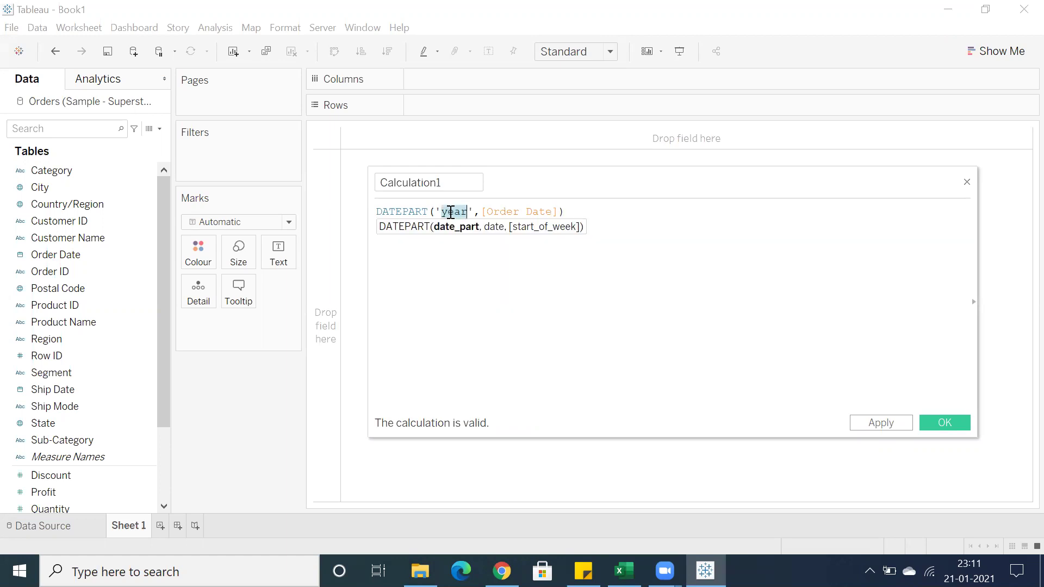
{"action": "left_click", "coordinate": [451, 212]}
{"action": "key", "text": "BackSpace"}
{"action": "type", "text": "Y"}
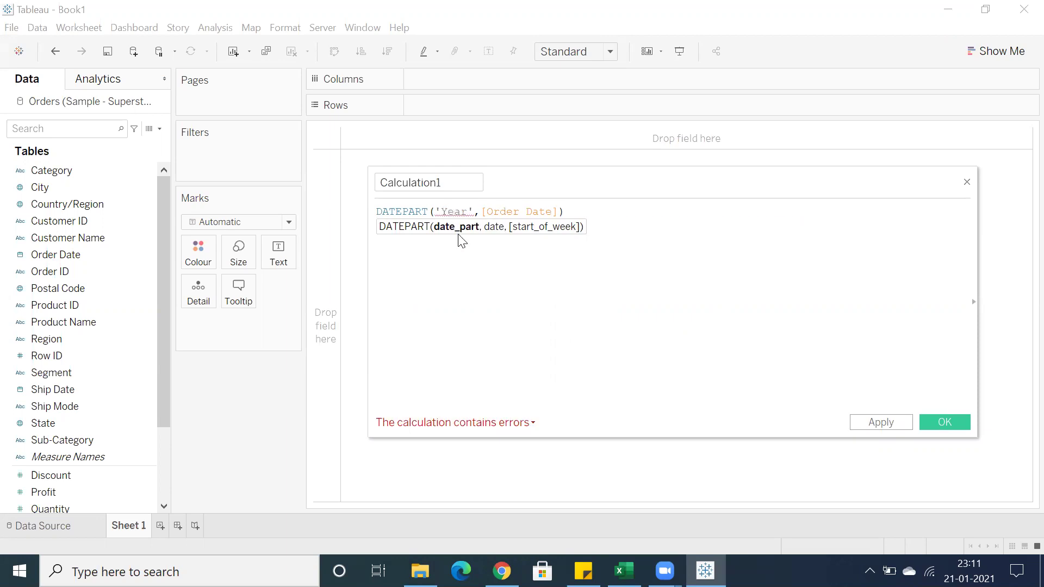
{"action": "mouse_move", "coordinate": [459, 212]}
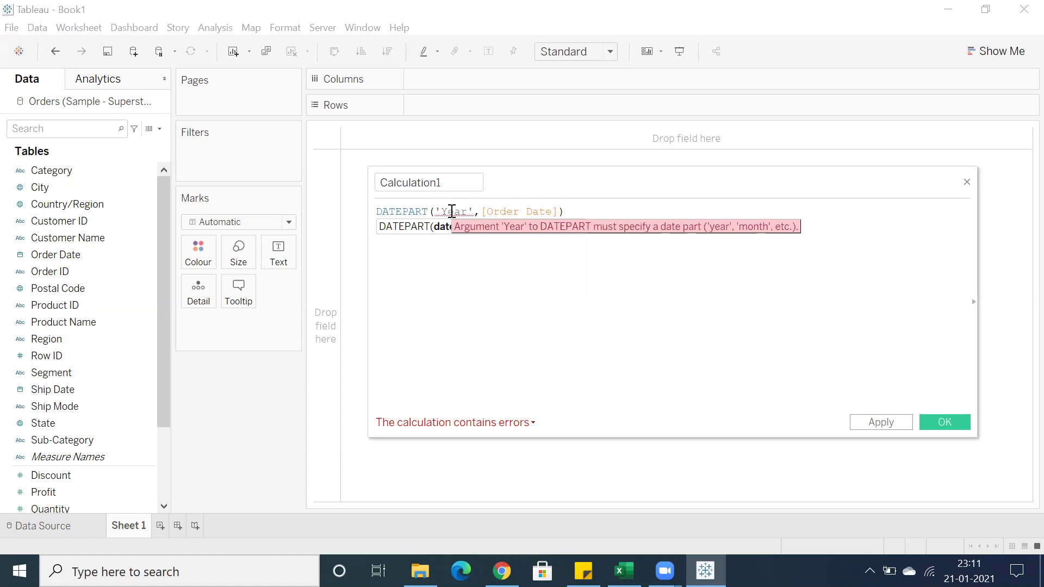
{"action": "left_click", "coordinate": [452, 212]}
{"action": "key", "text": "BackSpace"}
{"action": "type", "text": "y"}
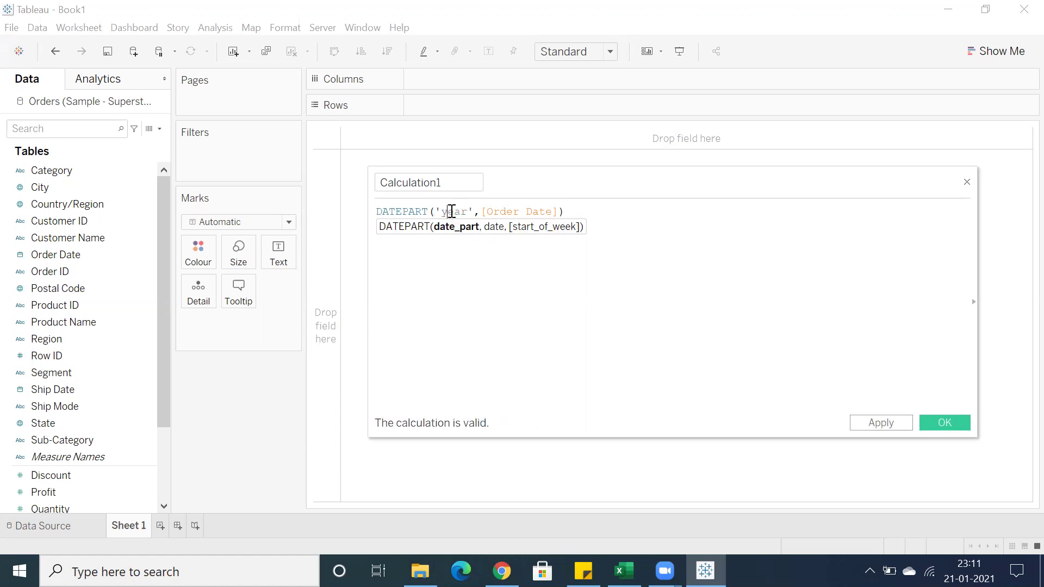
Add the alternative formula YEAR([Order Date]) below the DATEPART line as a // comment.
{"action": "left_click", "coordinate": [568, 212]}
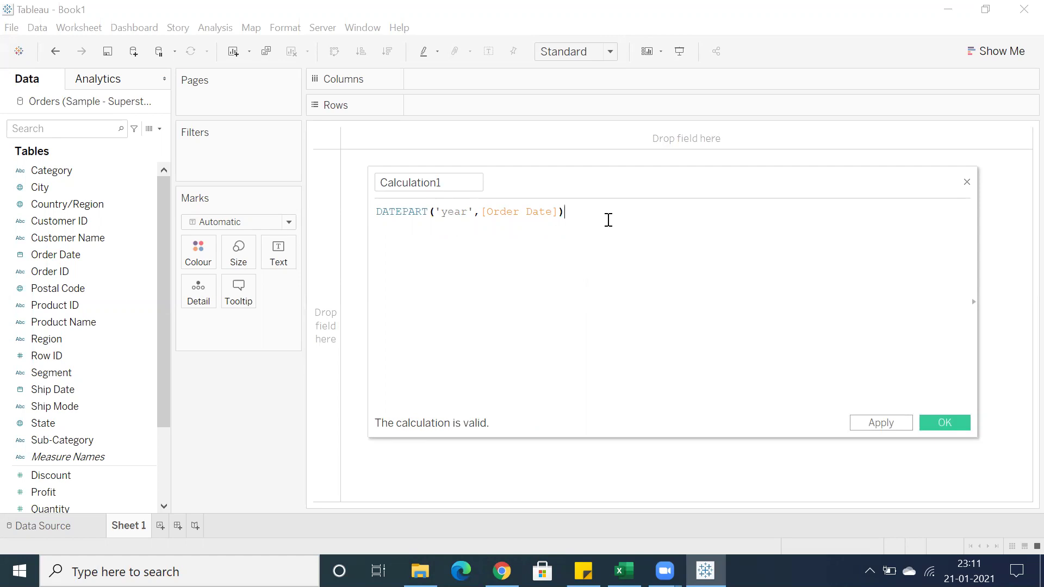
{"action": "key", "text": "Return"}
{"action": "type", "text": "?"}
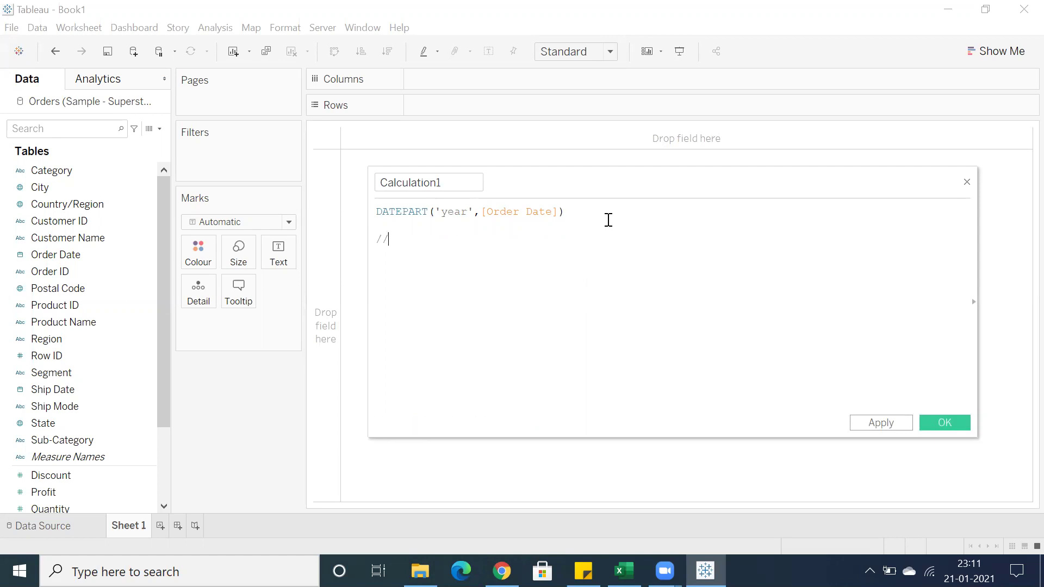
{"action": "key", "text": "BackSpace"}
{"action": "type", "text": "year"}
{"action": "key", "text": "Return"}
{"action": "type", "text": "order"}
{"action": "key", "text": "Return"}
{"action": "left_click", "coordinate": [379, 239]}
{"action": "type", "text": "//"}
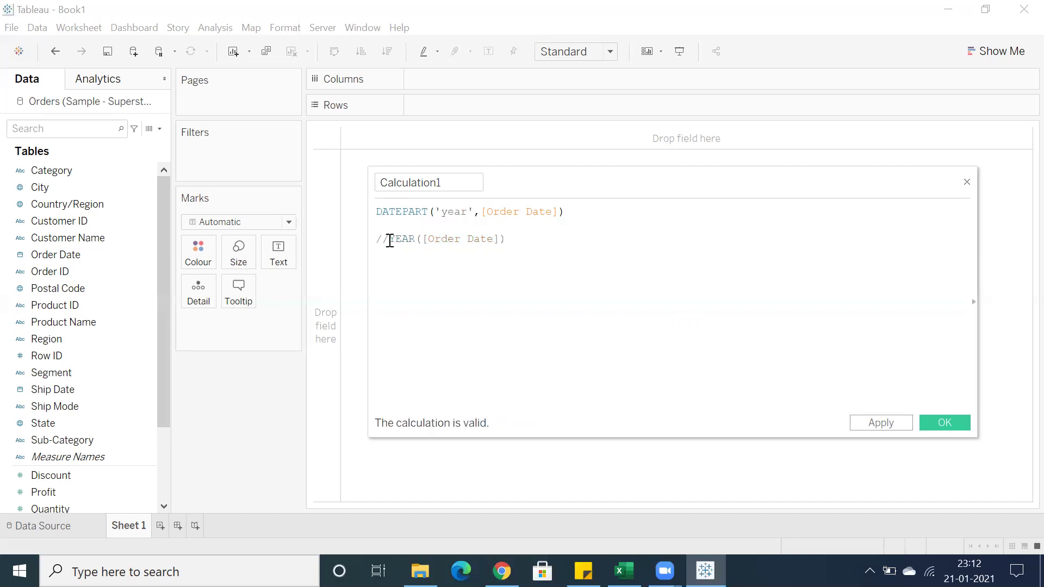
{"action": "left_click_drag", "start_coordinate": [366, 238], "coordinate": [380, 240]}
{"action": "left_click", "coordinate": [514, 237]}
{"action": "left_click_drag", "start_coordinate": [390, 239], "coordinate": [507, 240]}
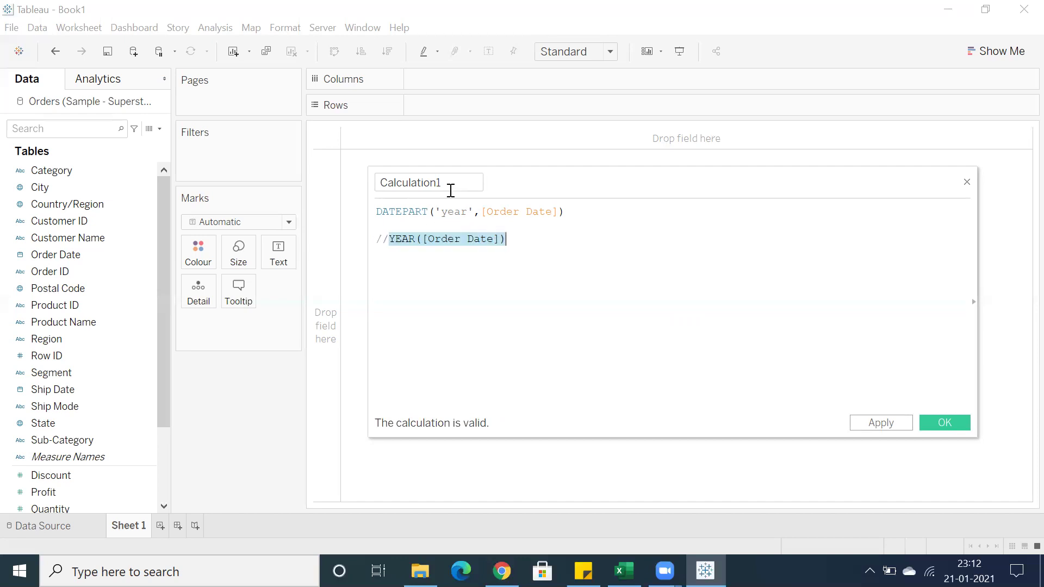
Name the calculated field Year and save it.
{"action": "type", "text": "ye"}
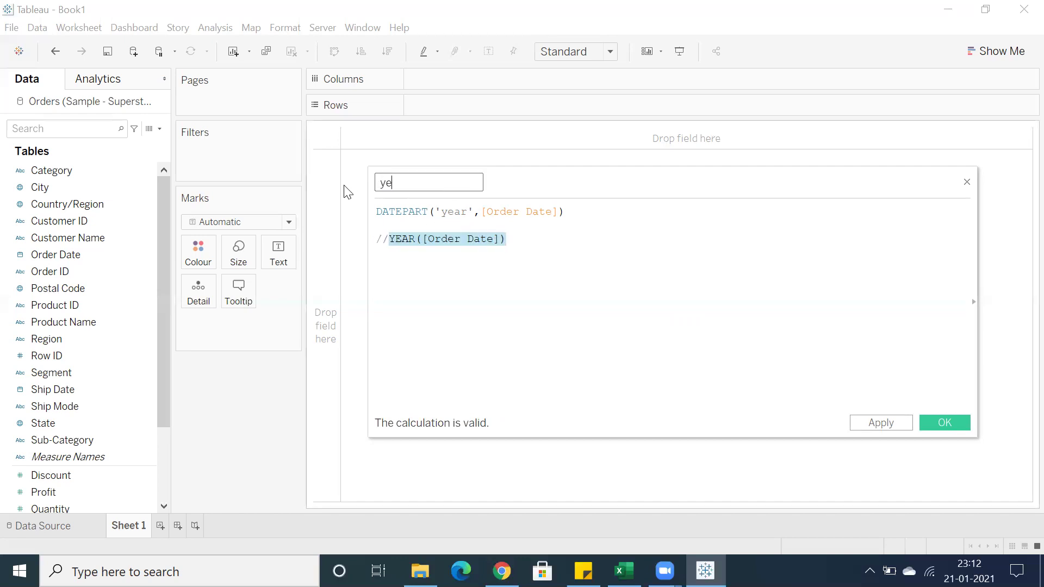
{"action": "key", "text": "BackSpace"}
{"action": "key", "text": "BackSpace"}
{"action": "key", "text": "BackSpace"}
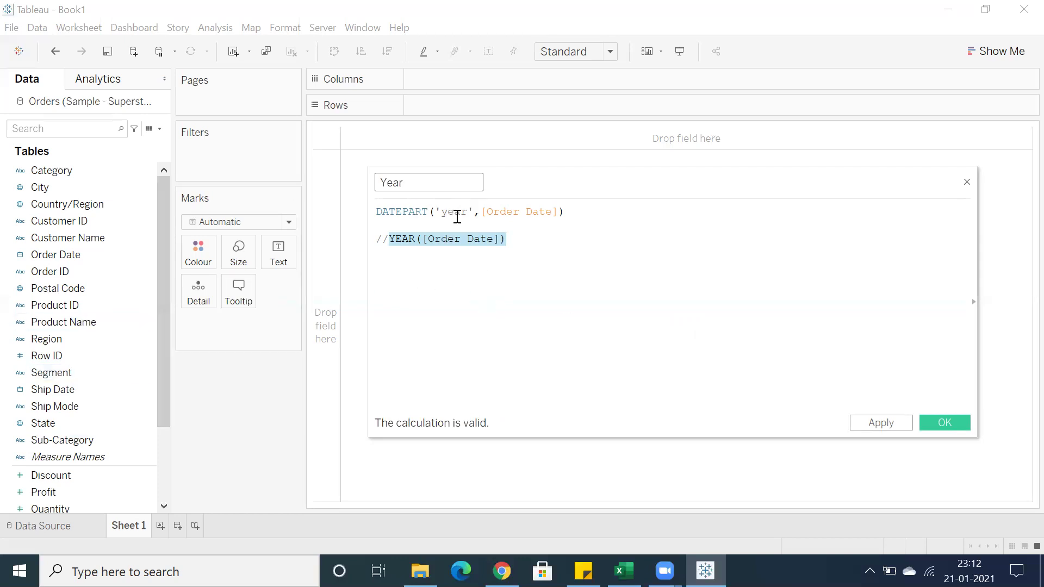
{"action": "left_click", "coordinate": [523, 248]}
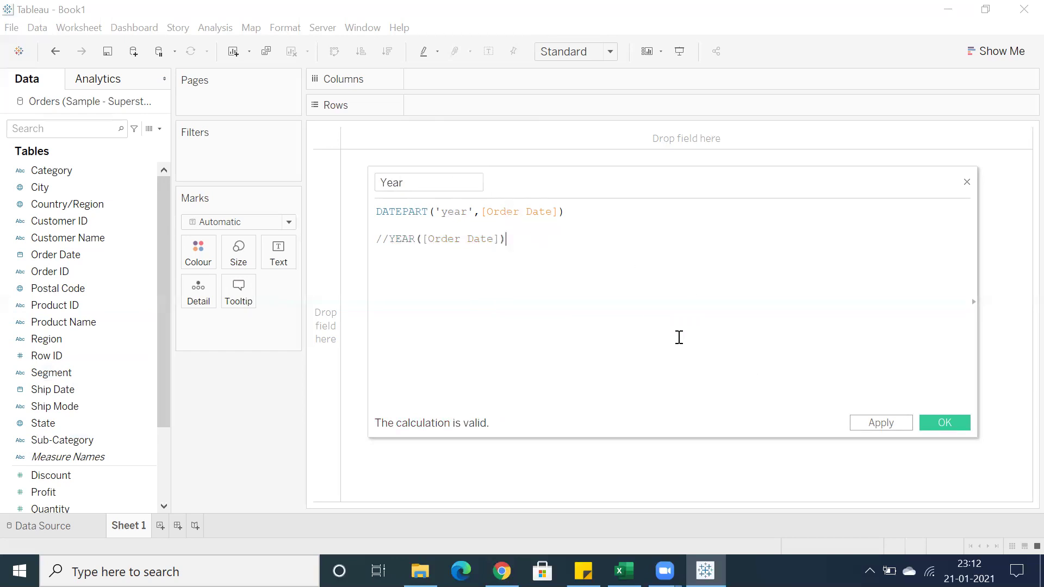
{"action": "left_click", "coordinate": [890, 426]}
{"action": "left_click", "coordinate": [932, 421]}
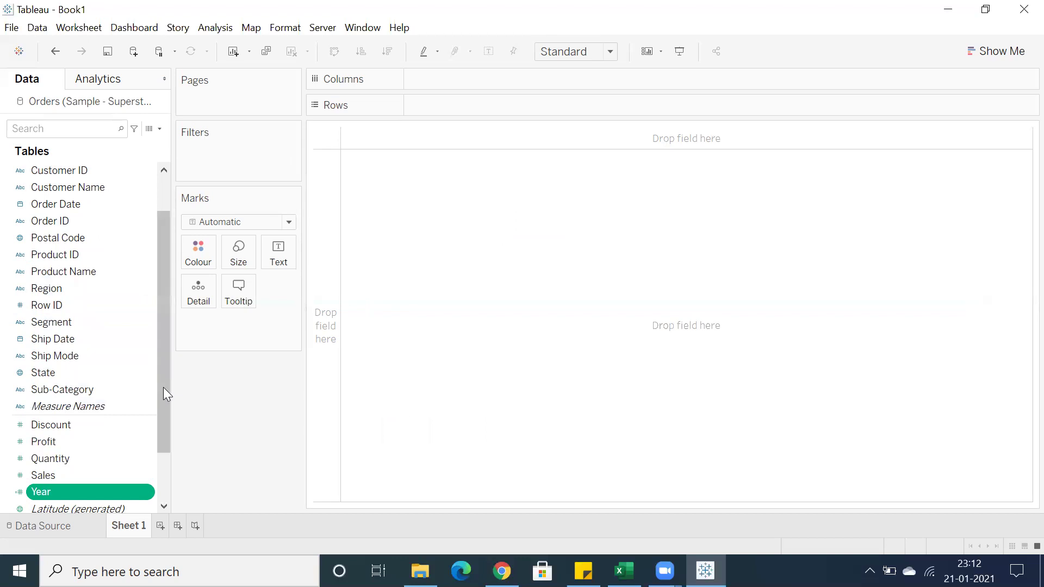
Convert the Year calculated field from a measure to a dimension and add it to the Rows shelf.
{"action": "left_click", "coordinate": [20, 491]}
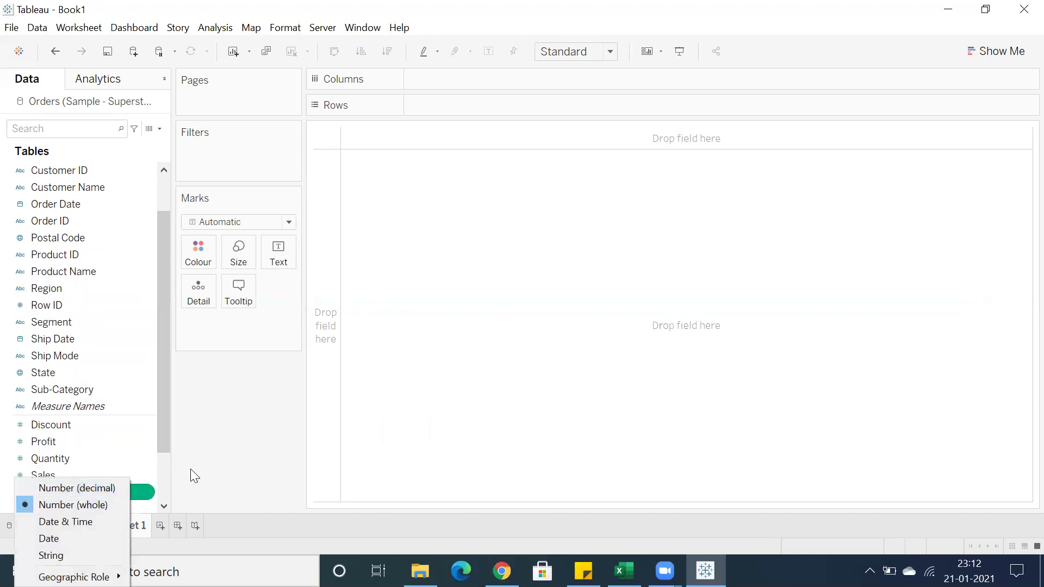
{"action": "left_click", "coordinate": [230, 454]}
{"action": "left_click_drag", "start_coordinate": [101, 487], "coordinate": [129, 331]}
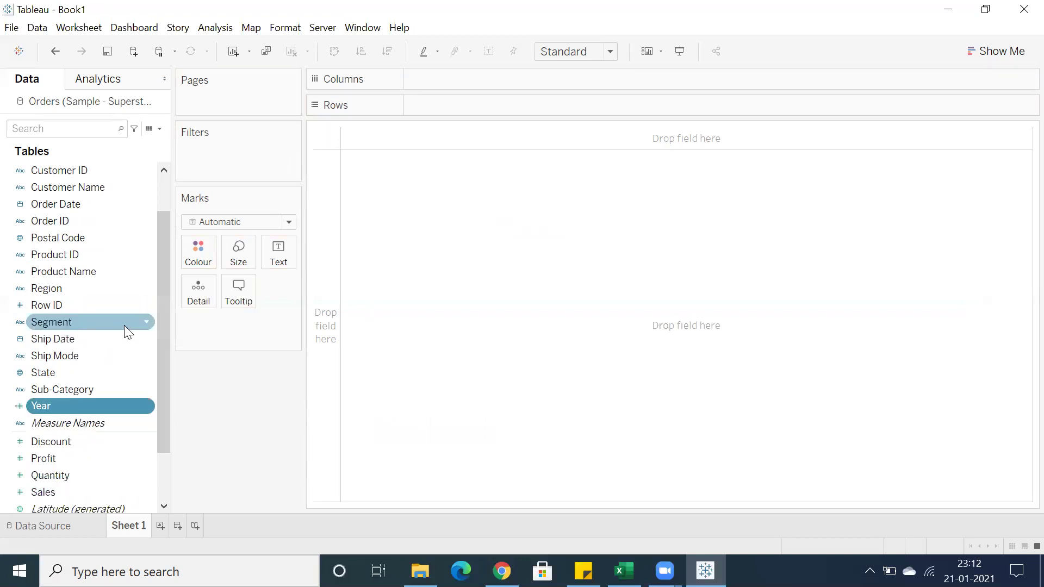
{"action": "double_click", "coordinate": [71, 406]}
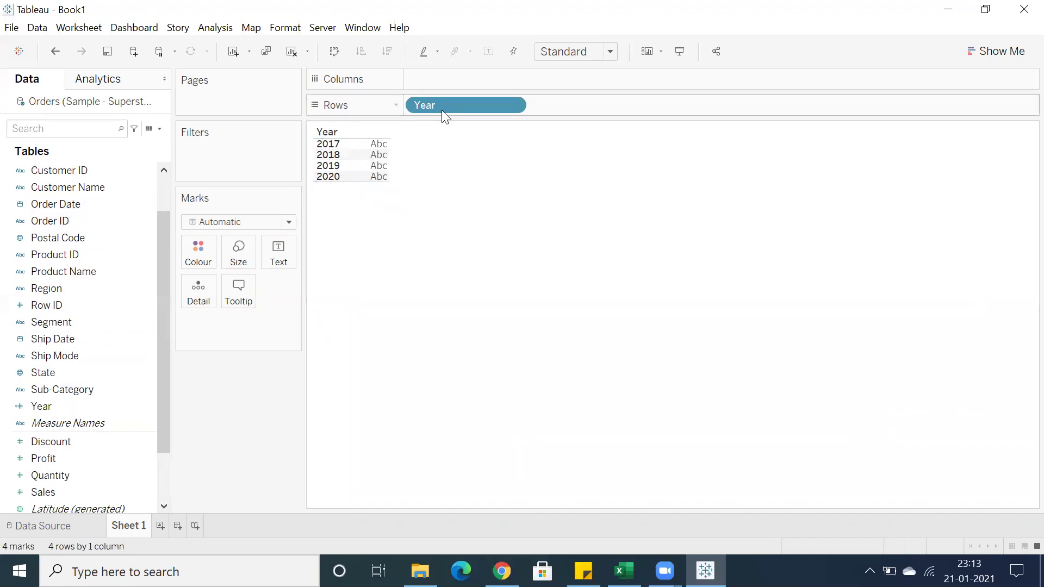
Replace Year on the Rows shelf with Order Date to compare the years, and put Year back.
{"action": "left_click_drag", "start_coordinate": [448, 102], "coordinate": [502, 105]}
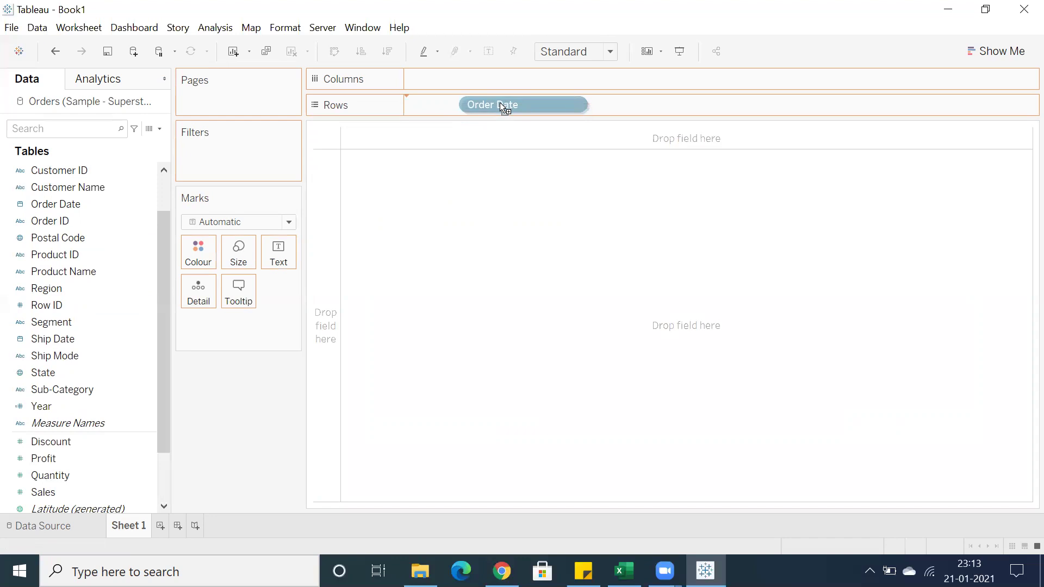
{"action": "left_click_drag", "start_coordinate": [501, 105], "coordinate": [500, 104]}
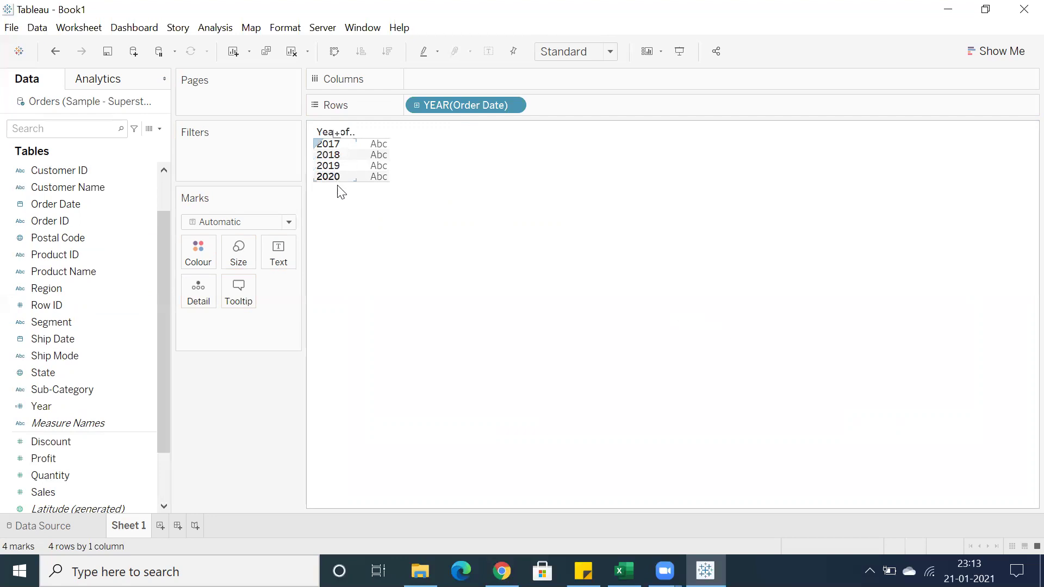
{"action": "left_click_drag", "start_coordinate": [457, 103], "coordinate": [304, 383]}
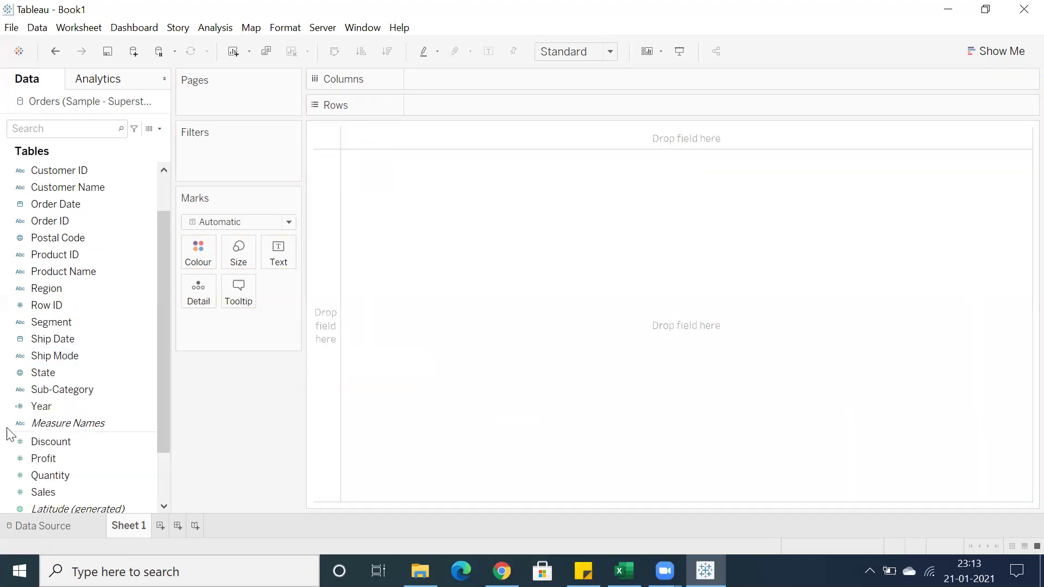
{"action": "double_click", "coordinate": [33, 406]}
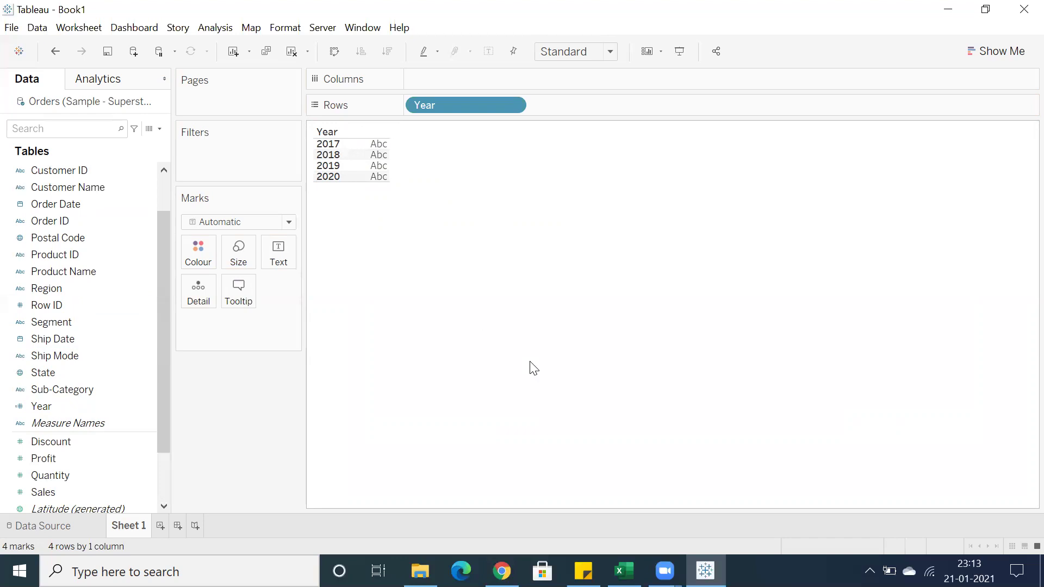
Edit the Year calculation so YEAR([Order Date]) is active and the DATEPART line is commented out, and apply it.
{"action": "left_click", "coordinate": [62, 405]}
{"action": "right_click", "coordinate": [68, 403]}
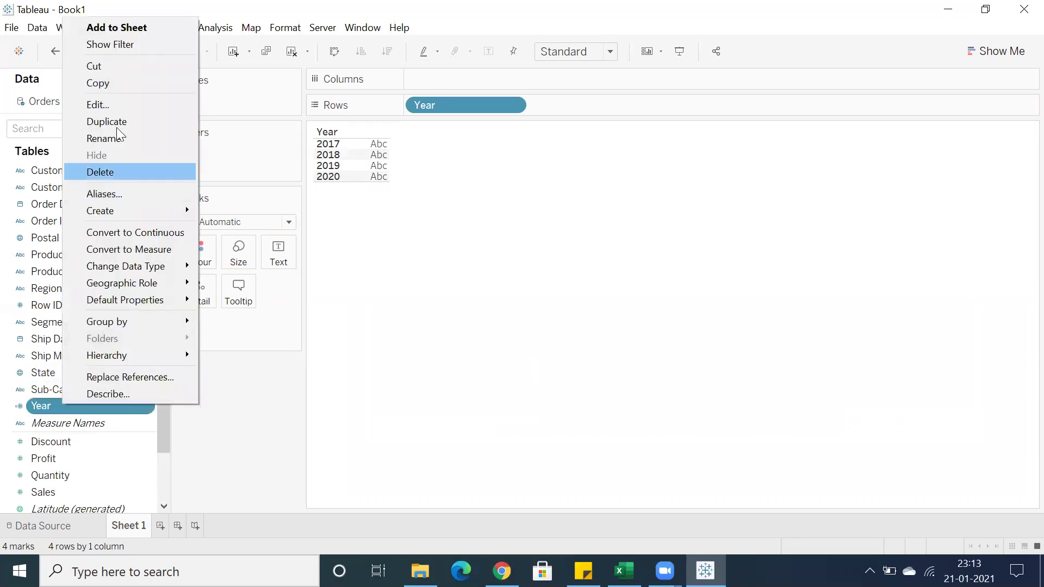
{"action": "left_click", "coordinate": [124, 102]}
{"action": "double_click", "coordinate": [380, 240]}
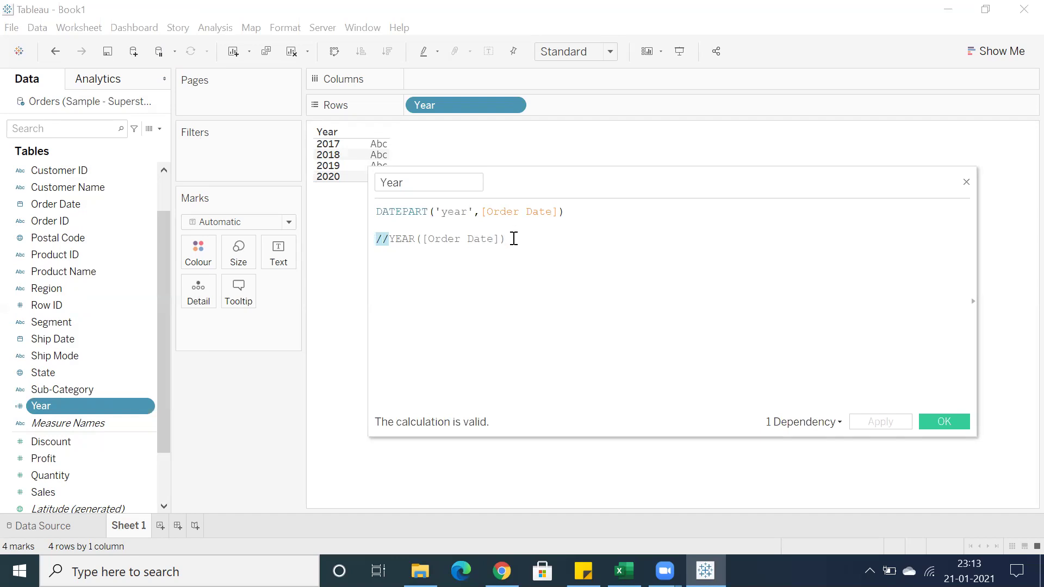
{"action": "left_click", "coordinate": [390, 240]}
{"action": "key", "text": "BackSpace"}
{"action": "key", "text": "BackSpace"}
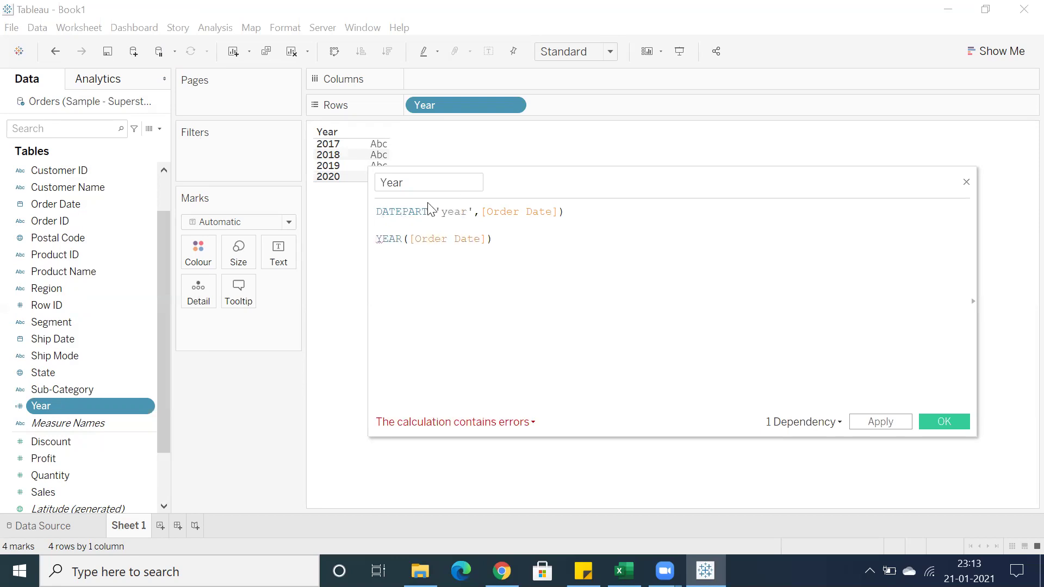
{"action": "type", "text": "//"}
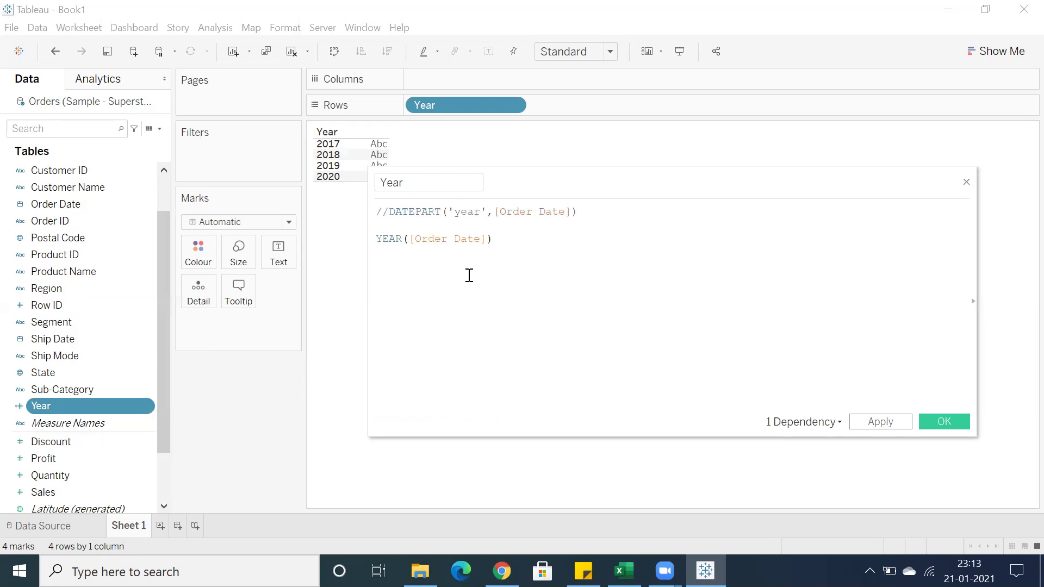
{"action": "left_click", "coordinate": [879, 423]}
{"action": "left_click", "coordinate": [879, 423]}
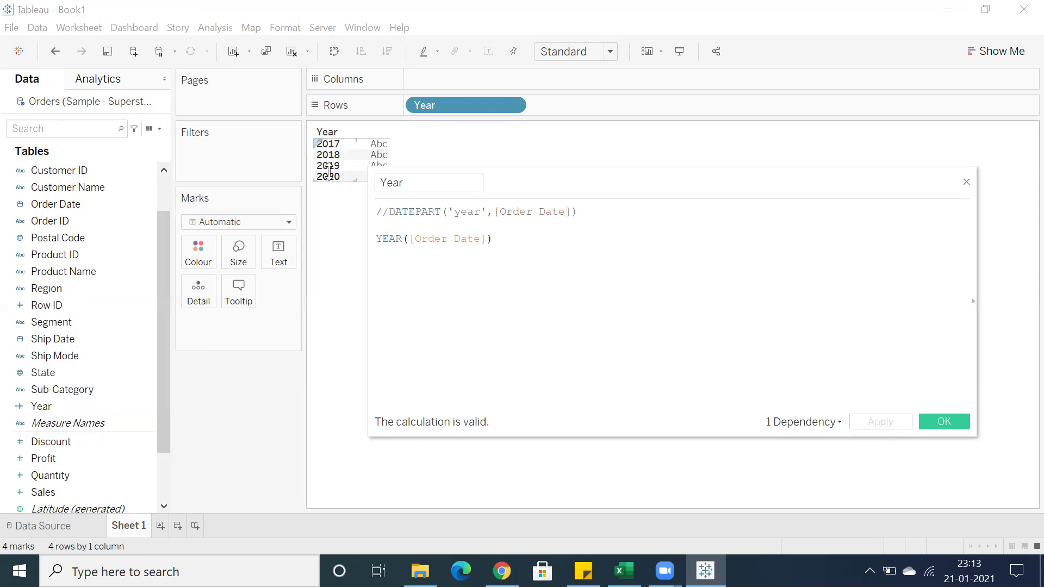
{"action": "left_click_drag", "start_coordinate": [496, 240], "coordinate": [377, 231]}
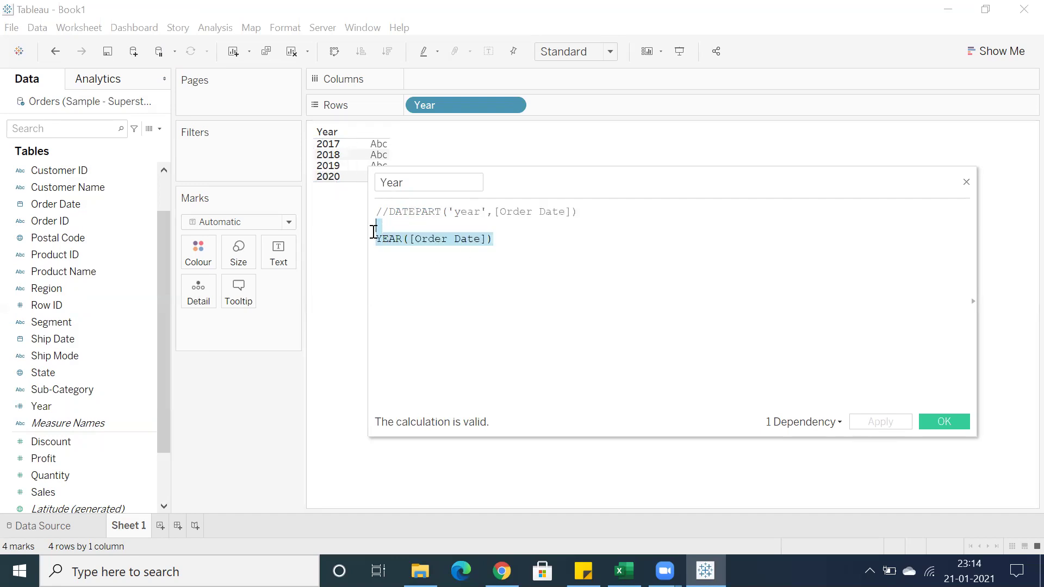
{"action": "left_click", "coordinate": [495, 242]}
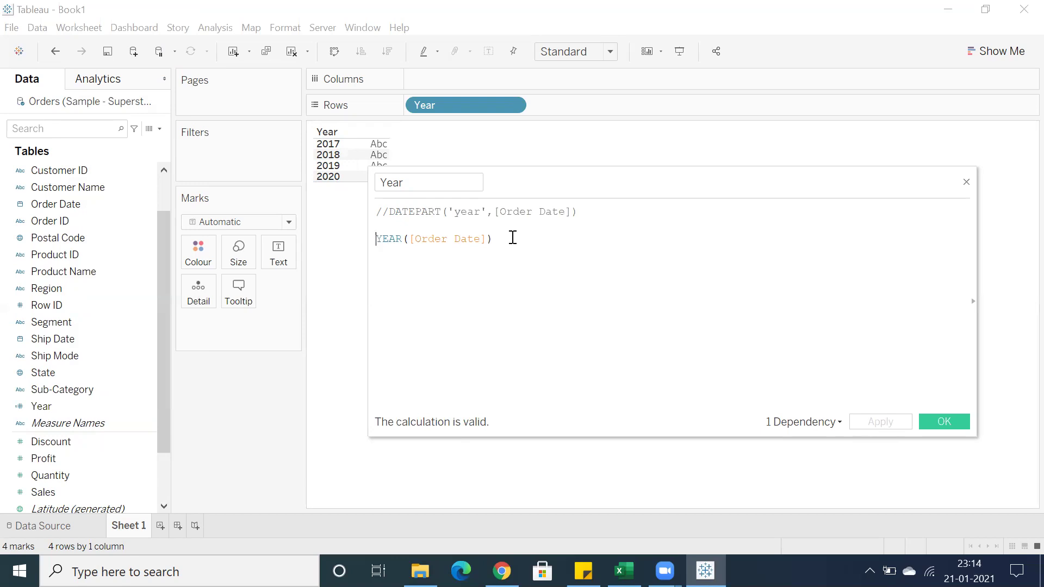
Comment out the YEAR([Order Date]) line in the Year calculation, reactivate the DATEPART('year',[Order Date]) line, and save the calculation.
{"action": "key", "text": "Home"}
{"action": "type", "text": "//"}
{"action": "left_click", "coordinate": [531, 231]}
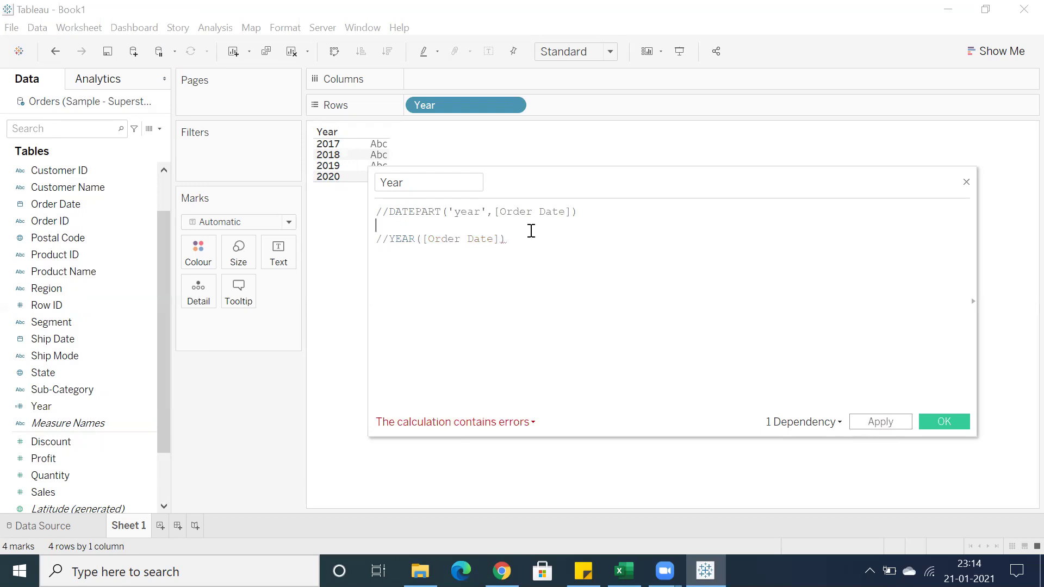
{"action": "key", "text": "Up"}
{"action": "key", "text": "Delete"}
{"action": "key", "text": "Delete"}
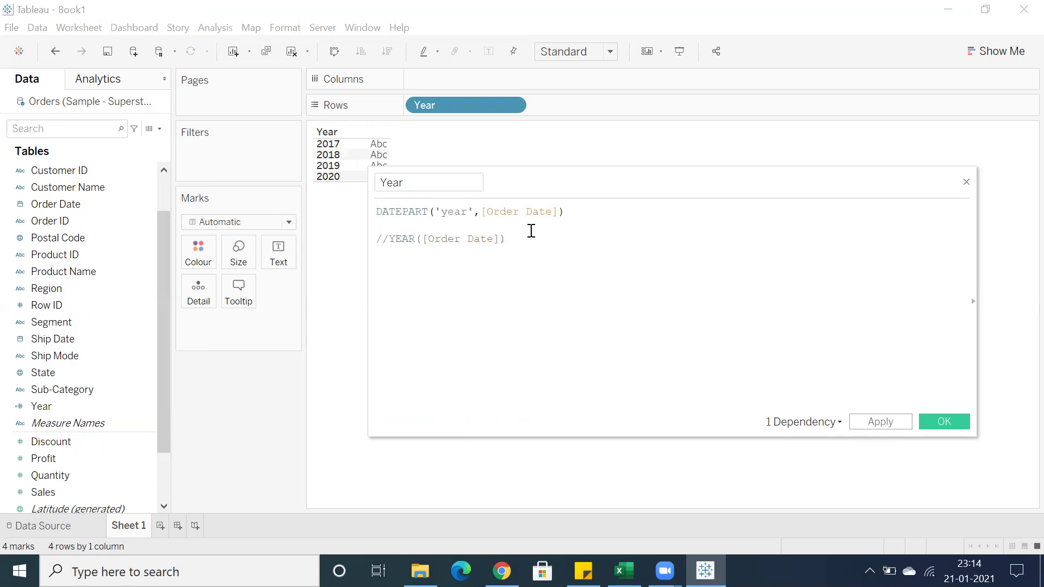
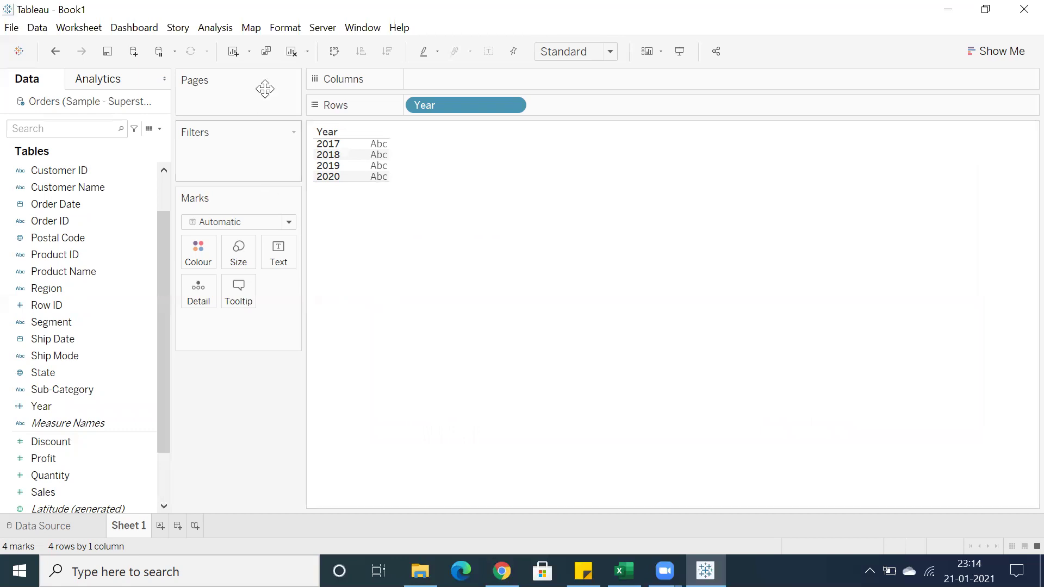
Create a new calculated field and place the cursor in its empty formula.
{"action": "left_click", "coordinate": [213, 28]}
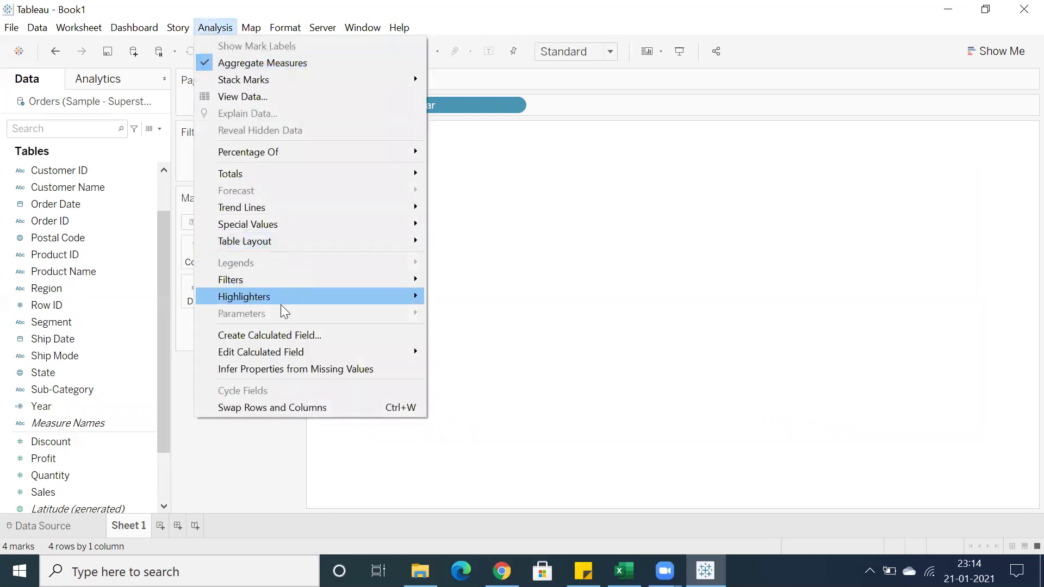
{"action": "left_click", "coordinate": [289, 337]}
{"action": "left_click", "coordinate": [516, 317]}
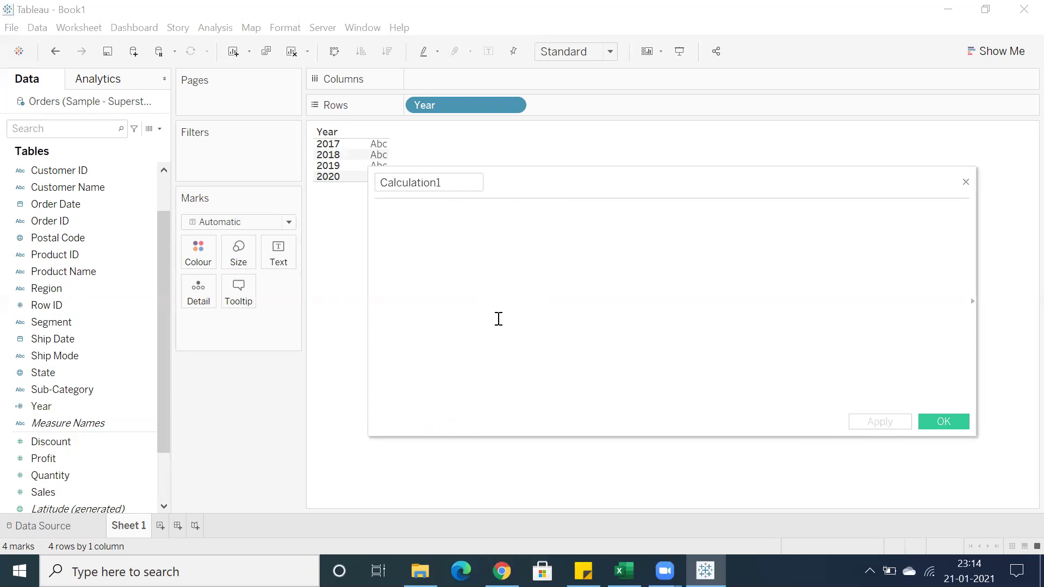
{"action": "type", "text": "qua"}
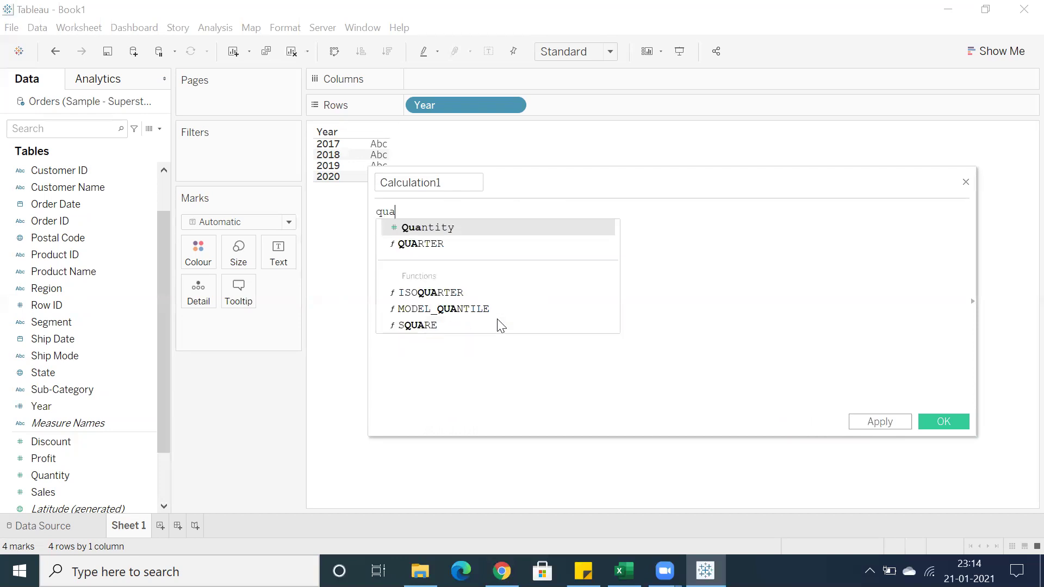
{"action": "key", "text": "Down"}
{"action": "key", "text": "Return"}
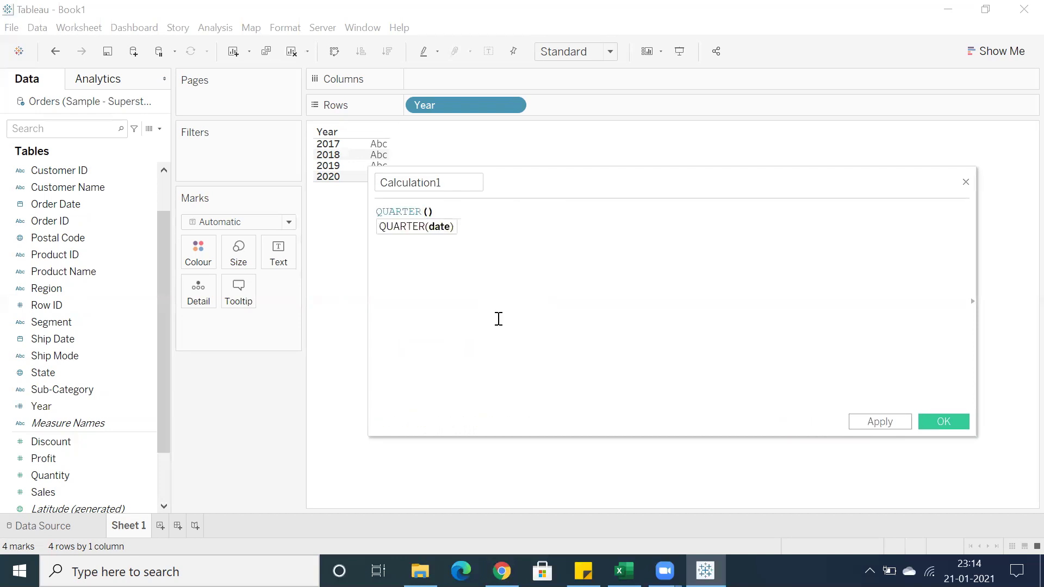
{"action": "key", "text": "BackSpace"}
{"action": "key", "text": "BackSpace"}
{"action": "key", "text": "BackSpace"}
{"action": "key", "text": "BackSpace"}
{"action": "key", "text": "BackSpace"}
{"action": "key", "text": "BackSpace"}
{"action": "key", "text": "BackSpace"}
{"action": "key", "text": "BackSpace"}
{"action": "key", "text": "BackSpace"}
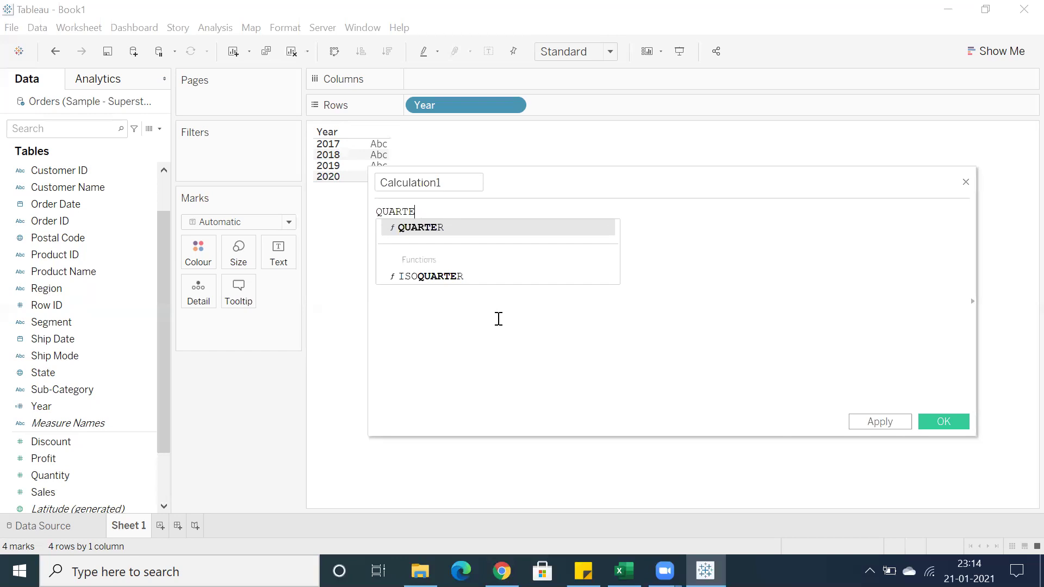
Enter the formula DATEPART('quarter',[Order Date]) in the new calculated field.
{"action": "type", "text": "datep"}
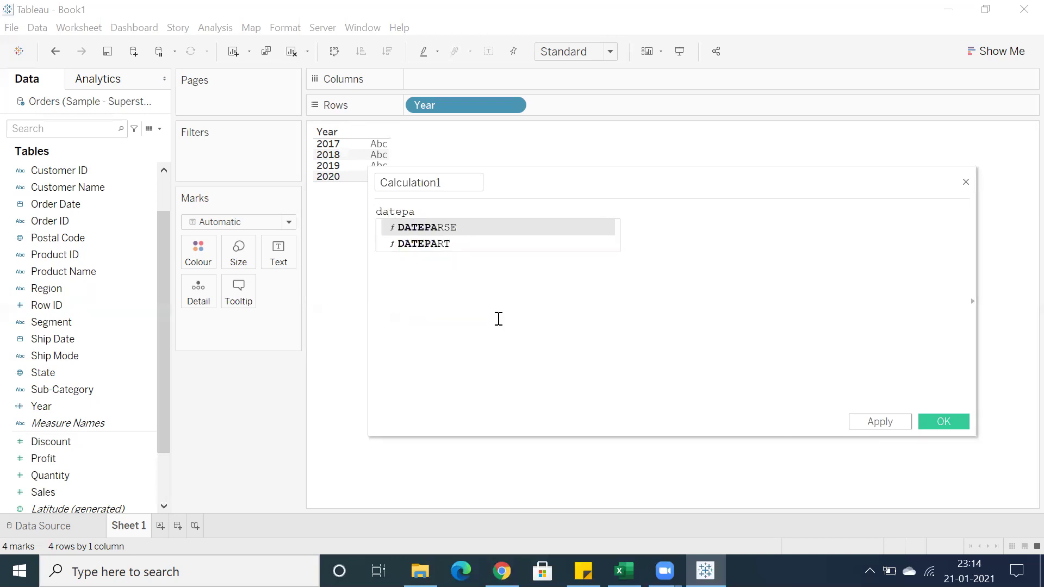
{"action": "type", "text": "a"}
{"action": "key", "text": "Down"}
{"action": "key", "text": "Return"}
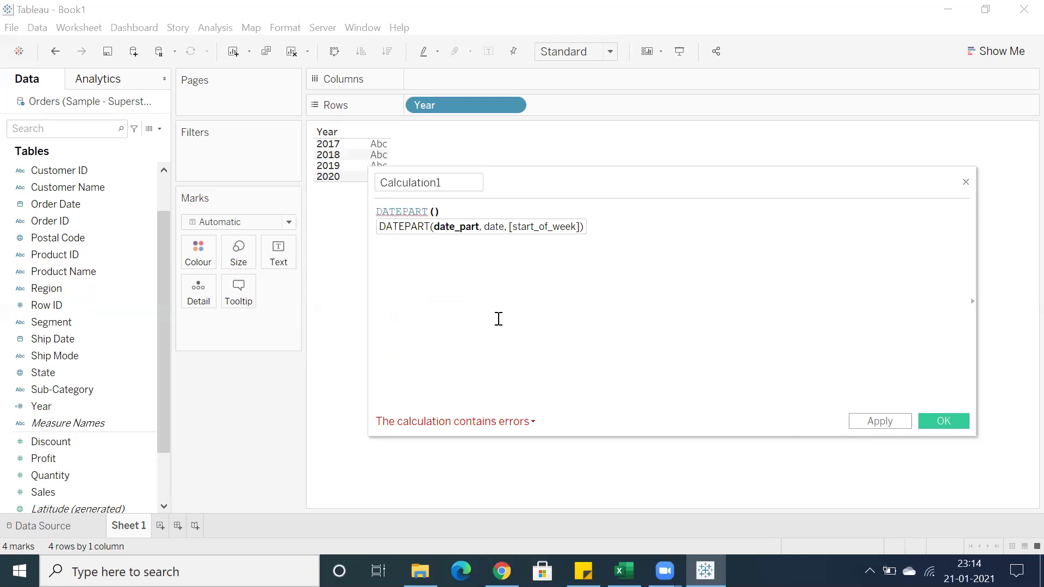
{"action": "type", "text": "'quarter',"}
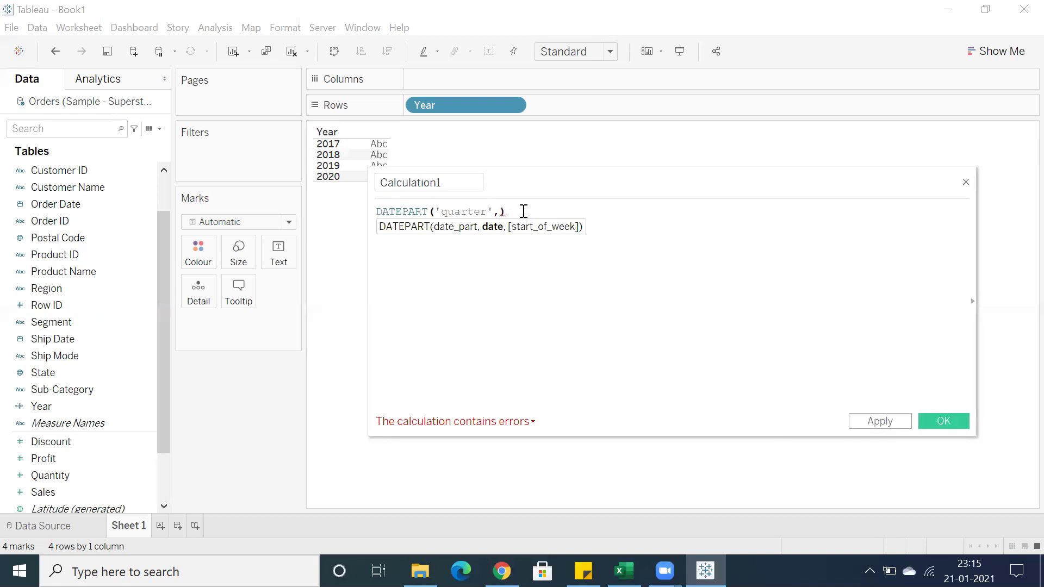
{"action": "type", "text": "order"}
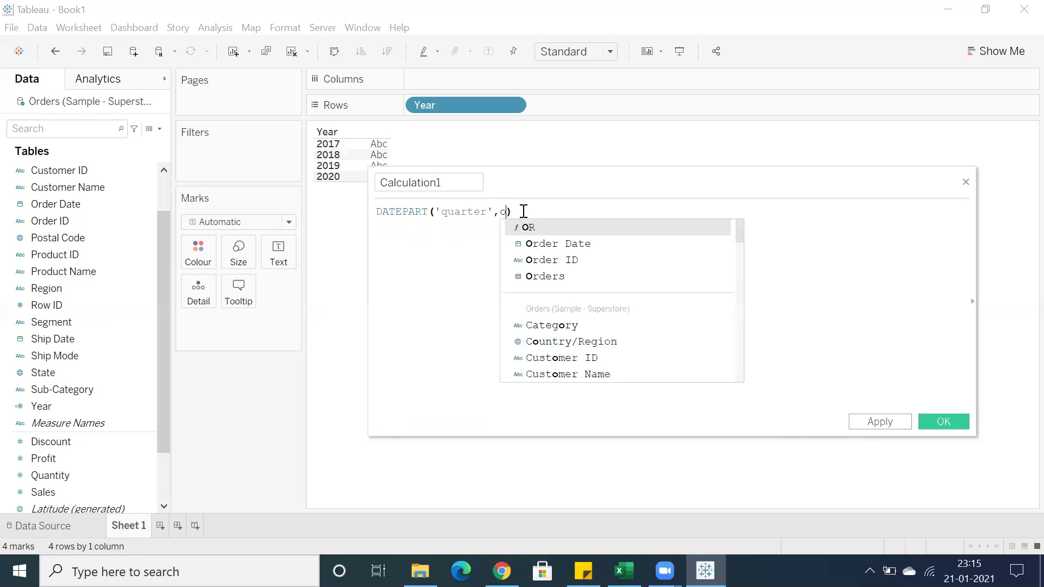
{"action": "key", "text": "Return"}
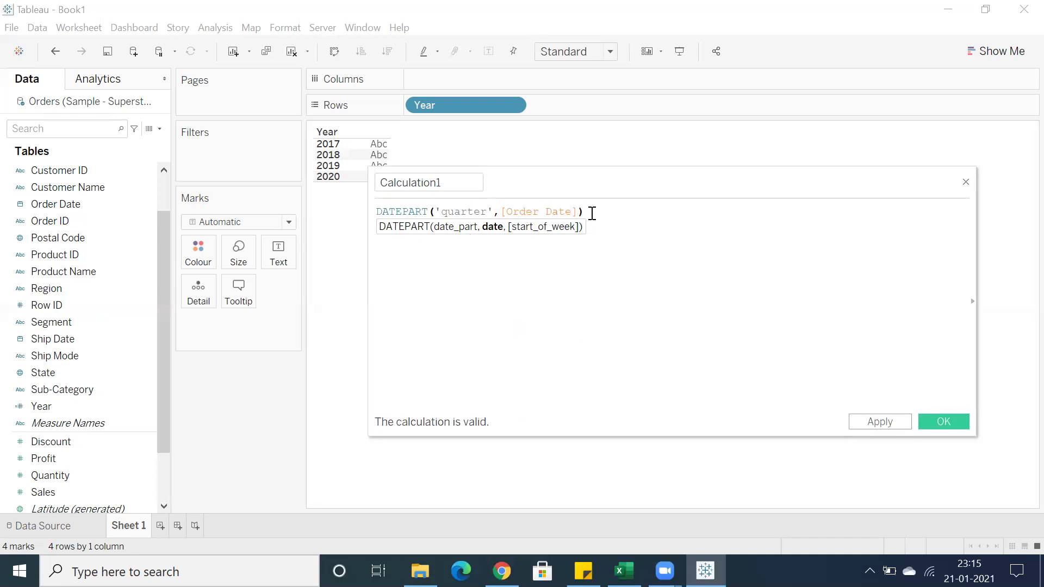
{"action": "type", "text": ")"}
Add the alternative QUARTER([Order Date]) below the DATEPART line and comment it out with //.
{"action": "key", "text": "Return"}
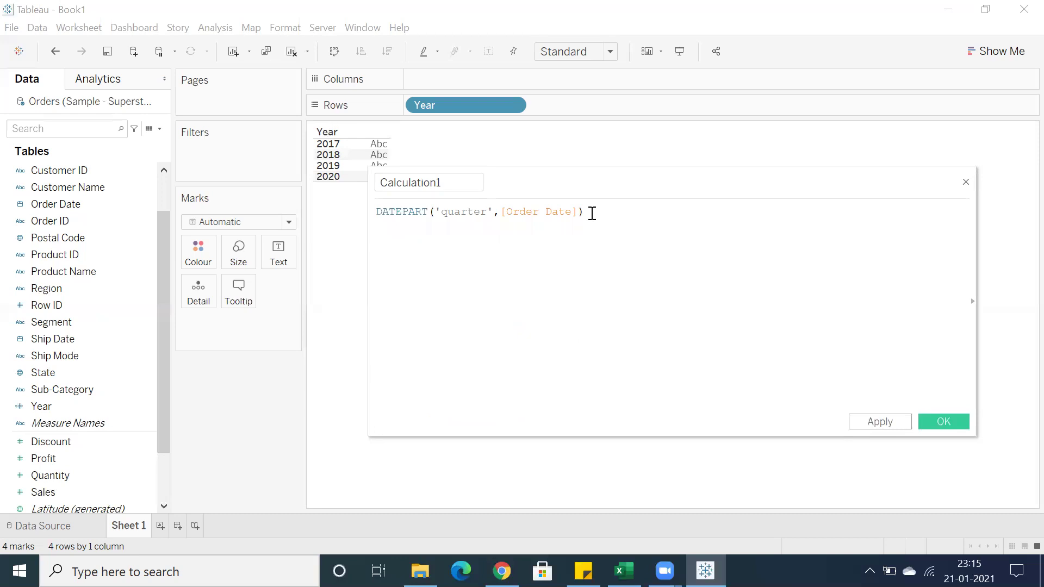
{"action": "type", "text": "quar"}
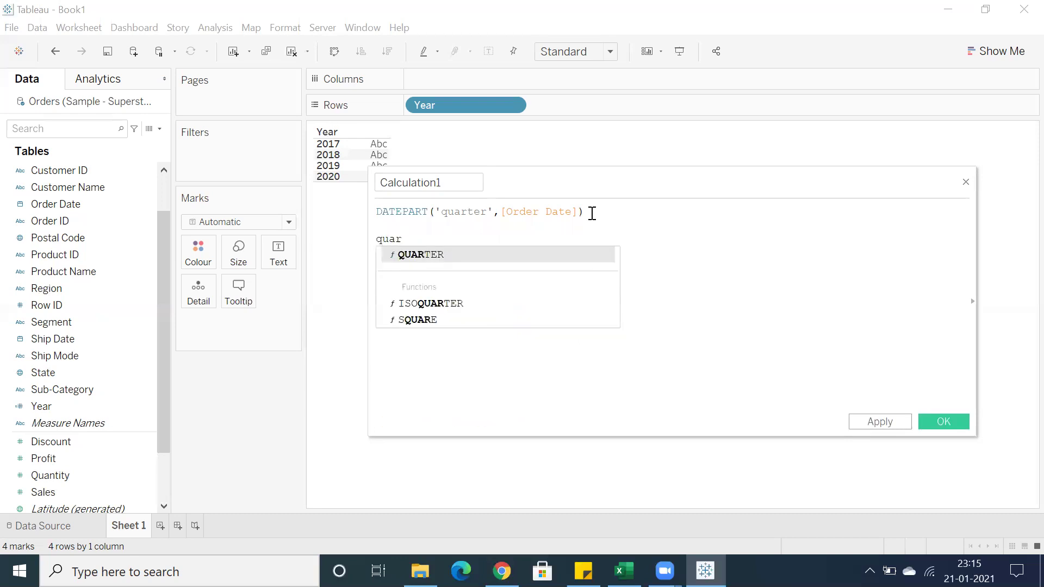
{"action": "key", "text": "Return"}
{"action": "type", "text": "orde"}
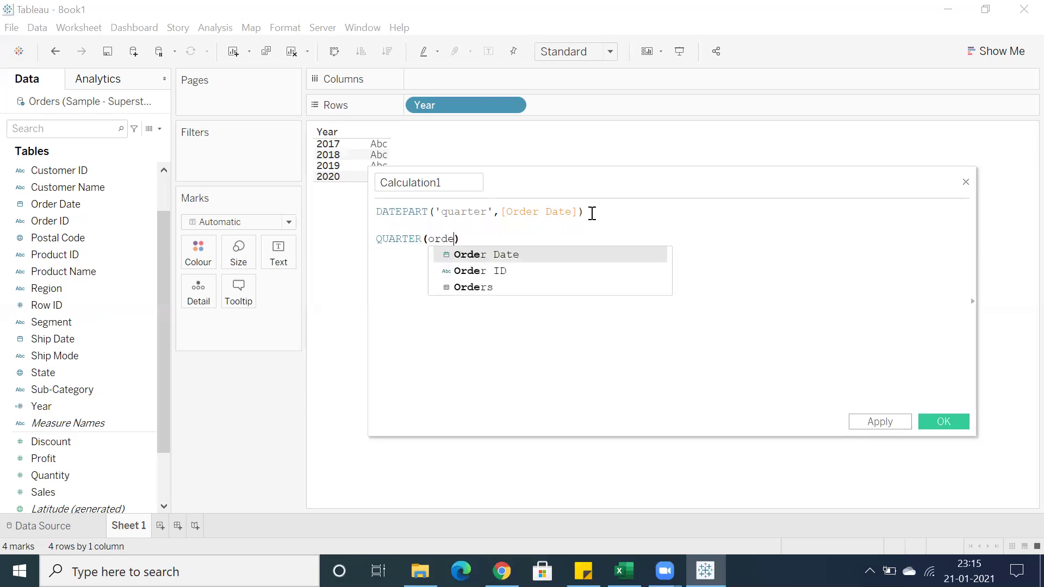
{"action": "key", "text": "Return"}
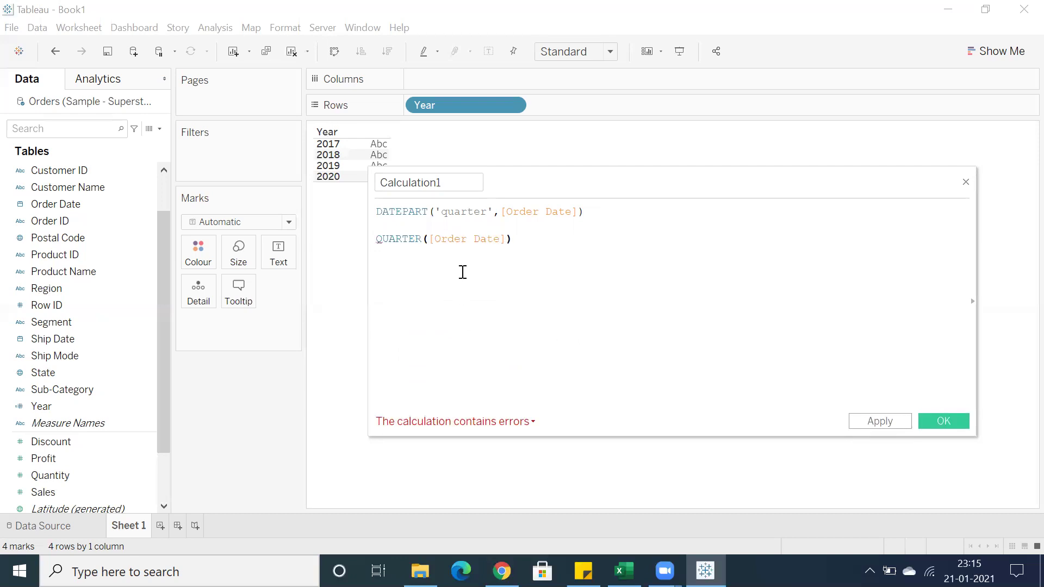
{"action": "left_click", "coordinate": [377, 239]}
{"action": "type", "text": "//"}
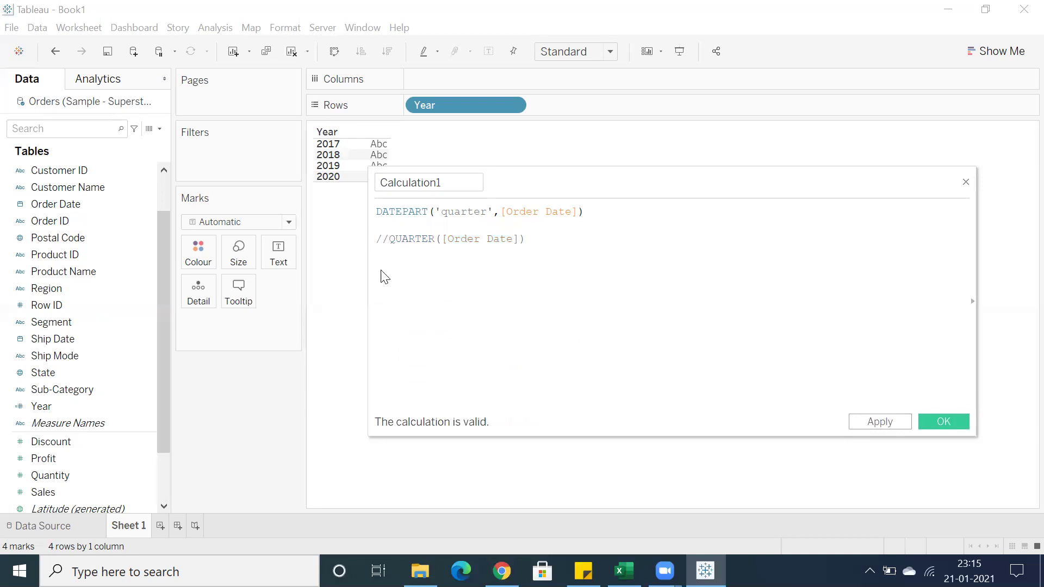
Name the calculated field Quarter, apply it and save it.
{"action": "double_click", "coordinate": [452, 182]}
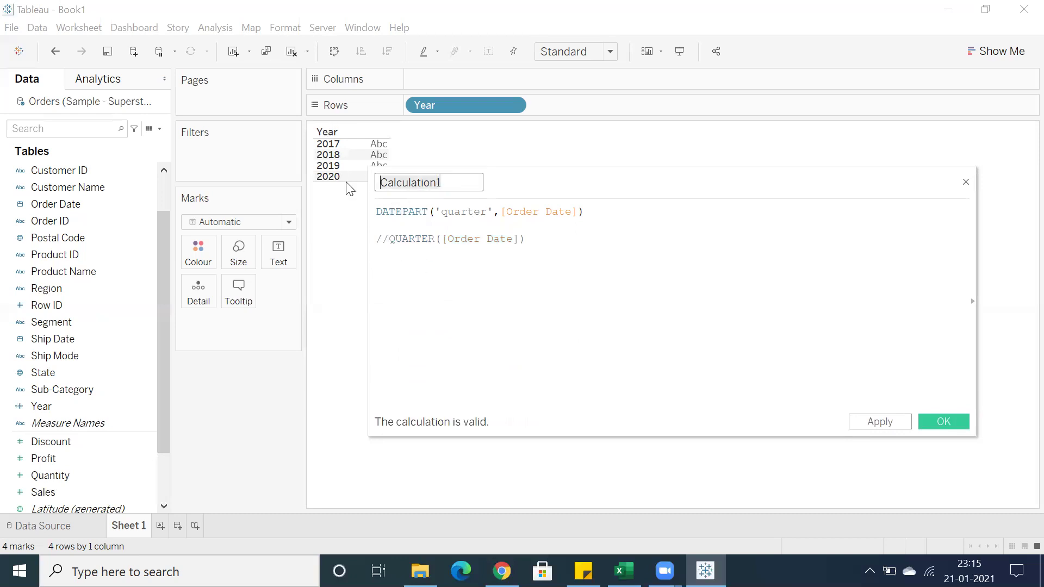
{"action": "type", "text": "Quarter"}
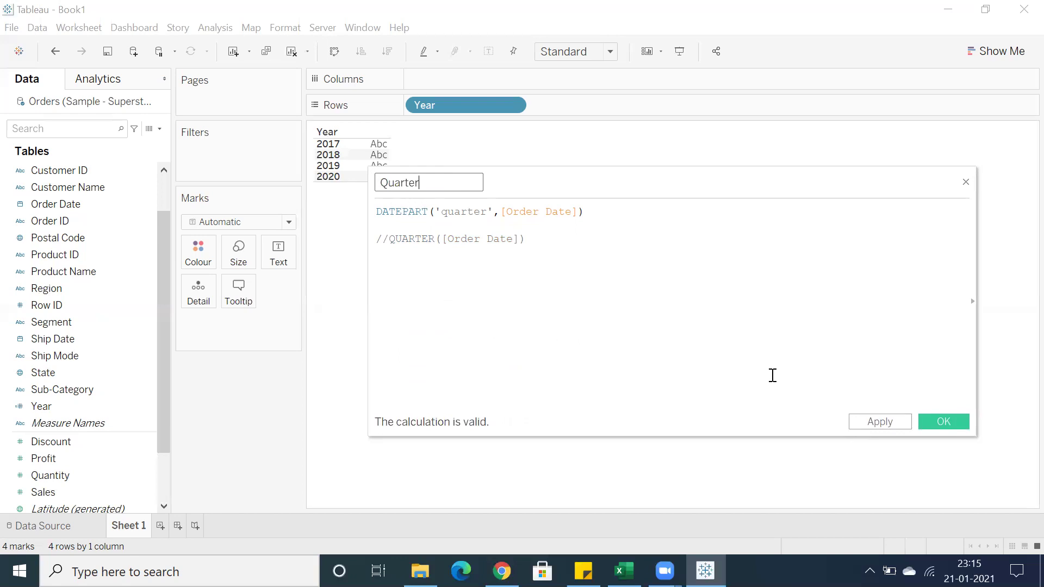
{"action": "left_click", "coordinate": [891, 423]}
{"action": "left_click", "coordinate": [940, 424]}
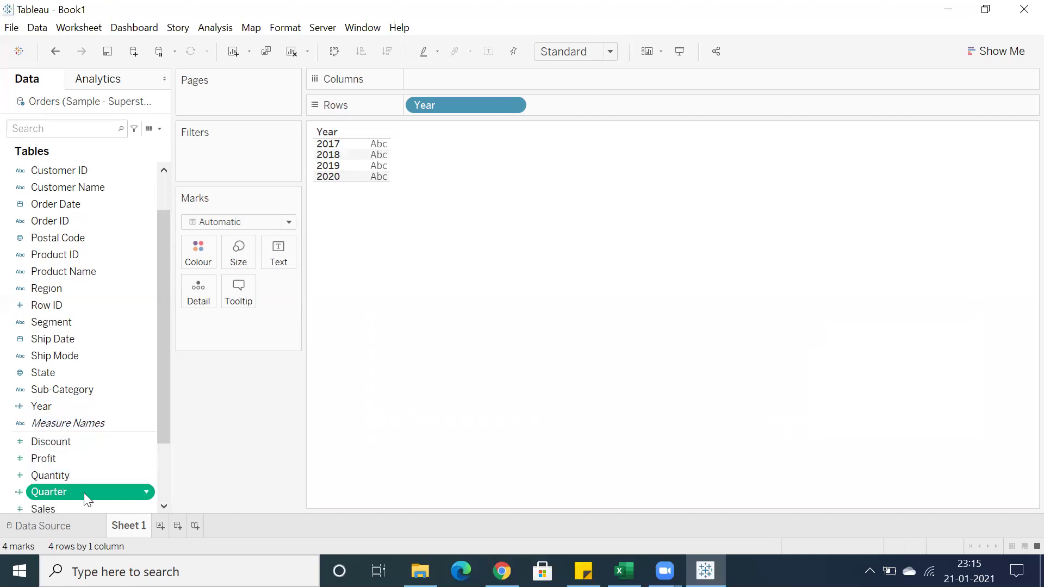
Convert Quarter to a dimension and arrange the view with Quarter on Rows and Year on Columns.
{"action": "left_click_drag", "start_coordinate": [84, 493], "coordinate": [97, 374]}
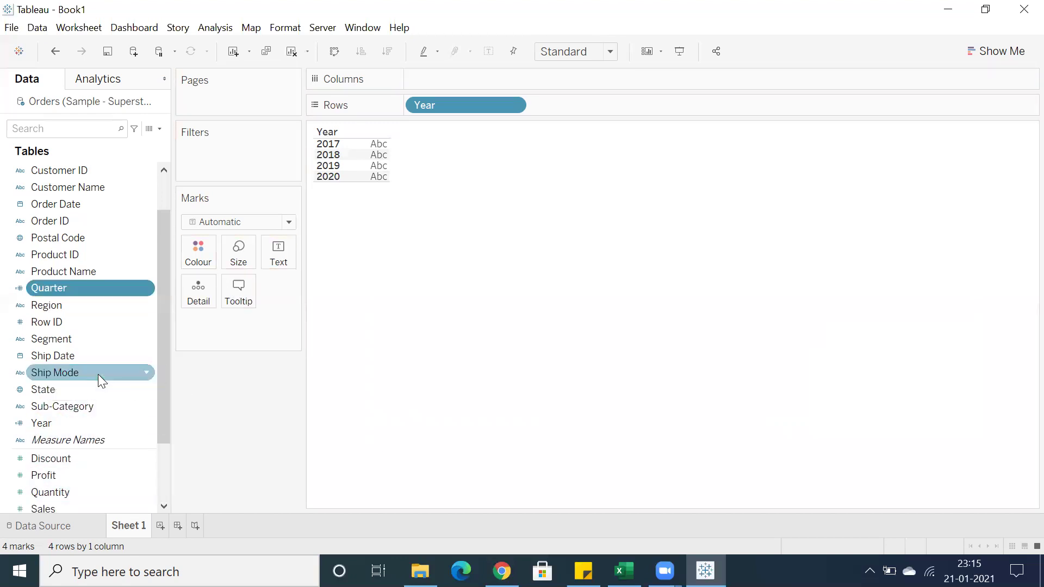
{"action": "double_click", "coordinate": [67, 285]}
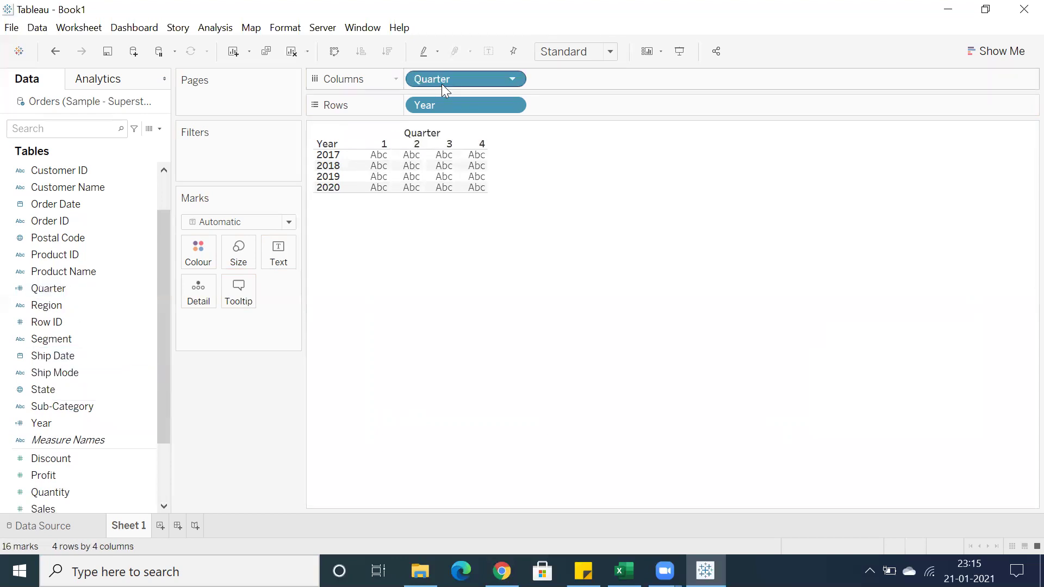
{"action": "left_click", "coordinate": [334, 51]}
Increase the table's row height and column width, and add Sales as the values for each quarter and year.
{"action": "left_click_drag", "start_coordinate": [422, 193], "coordinate": [410, 273]}
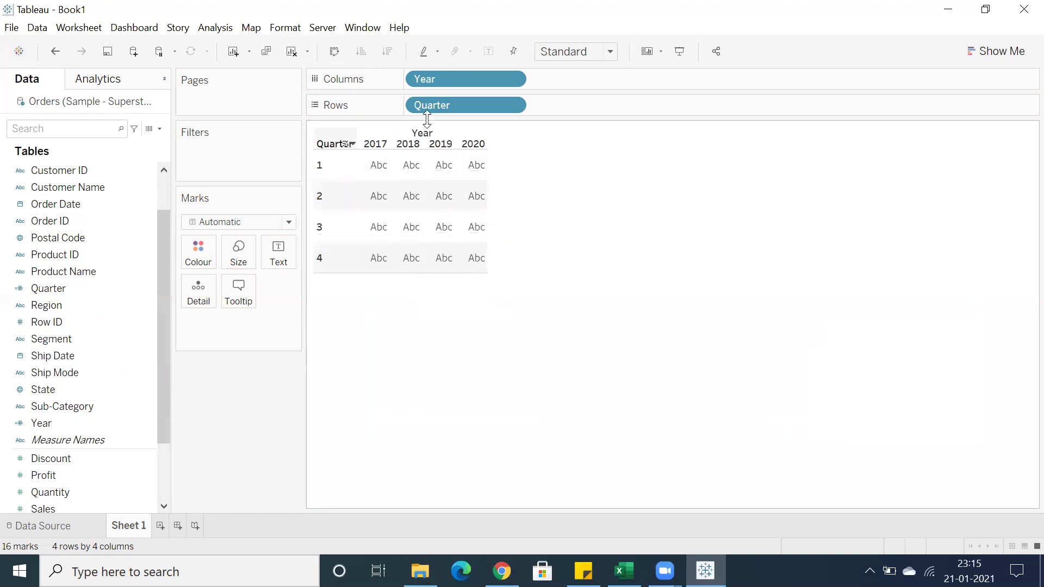
{"action": "left_click_drag", "start_coordinate": [486, 171], "coordinate": [553, 174]}
{"action": "scroll", "coordinate": [87, 413], "scroll_direction": "down", "scroll_amount": 3}
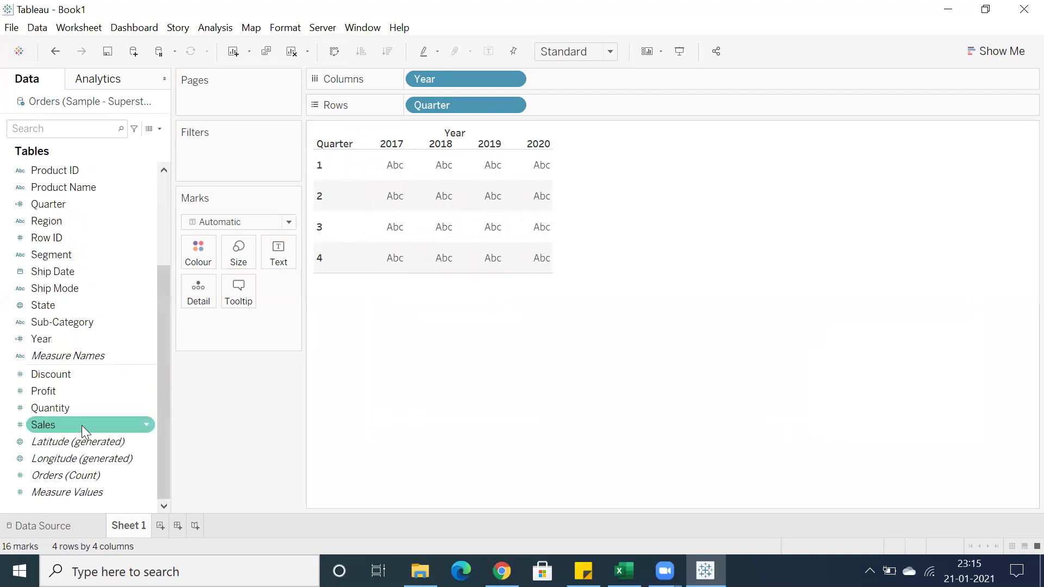
{"action": "double_click", "coordinate": [52, 422]}
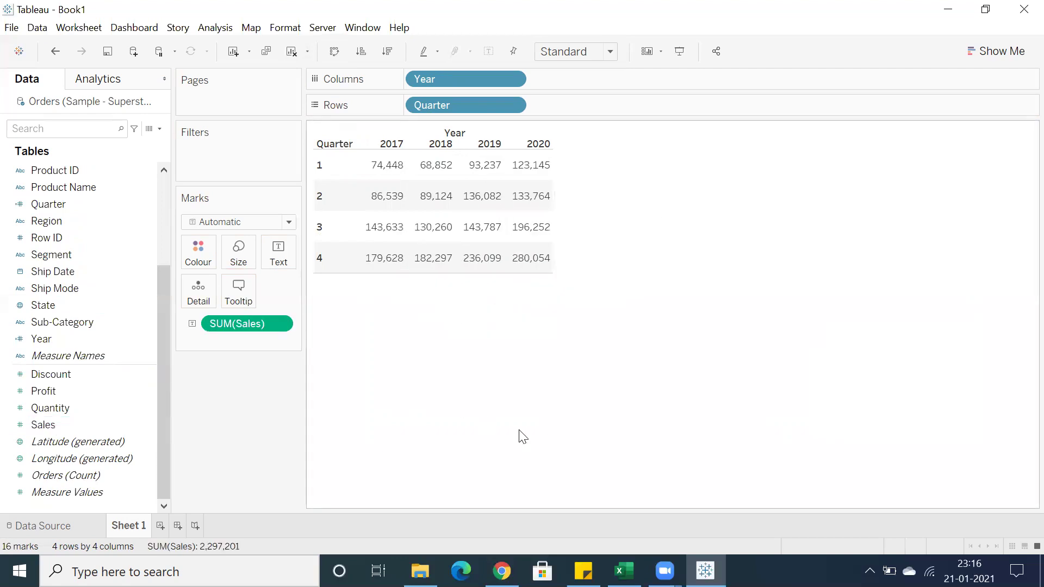
Switch to the Excel workbook to check Month in the Date Functions list, and return to Tableau.
{"action": "left_click", "coordinate": [624, 571]}
{"action": "left_click", "coordinate": [64, 266]}
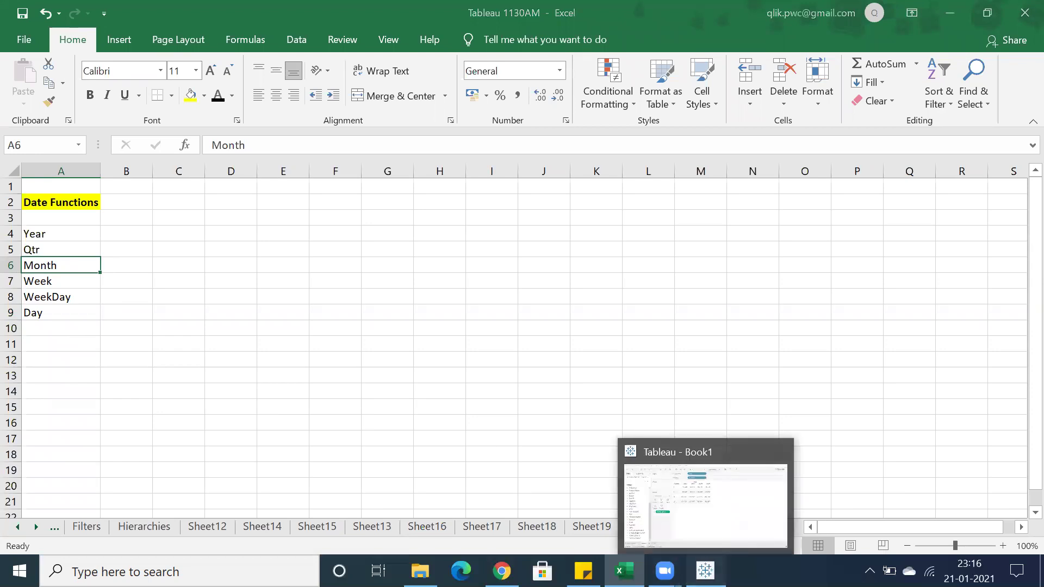
{"action": "left_click", "coordinate": [706, 571]}
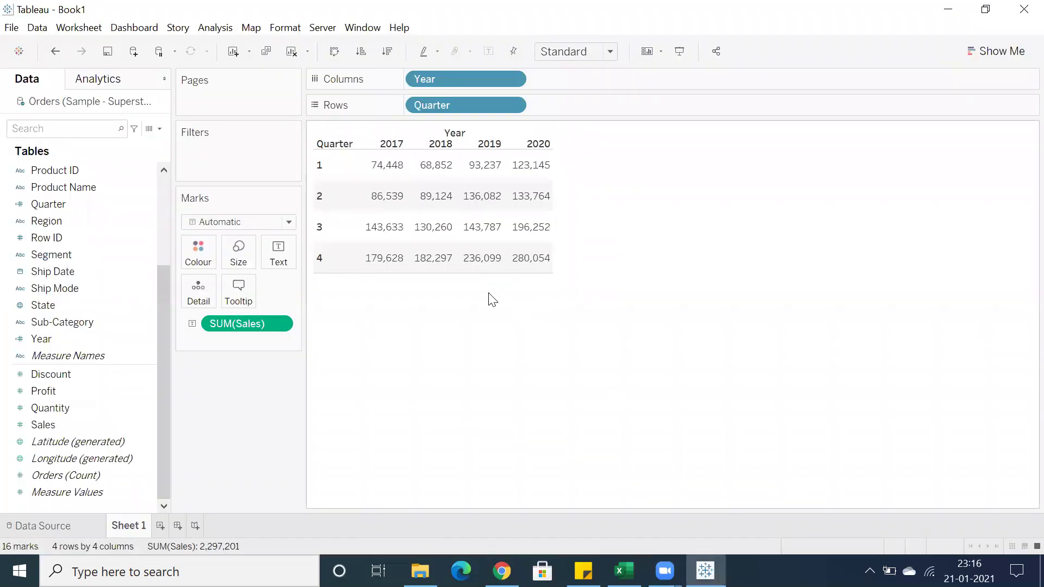
Open the Year calculation for editing, copy its DATEPART('year',[Order Date]) line, and close the editor.
{"action": "right_click", "coordinate": [83, 340]}
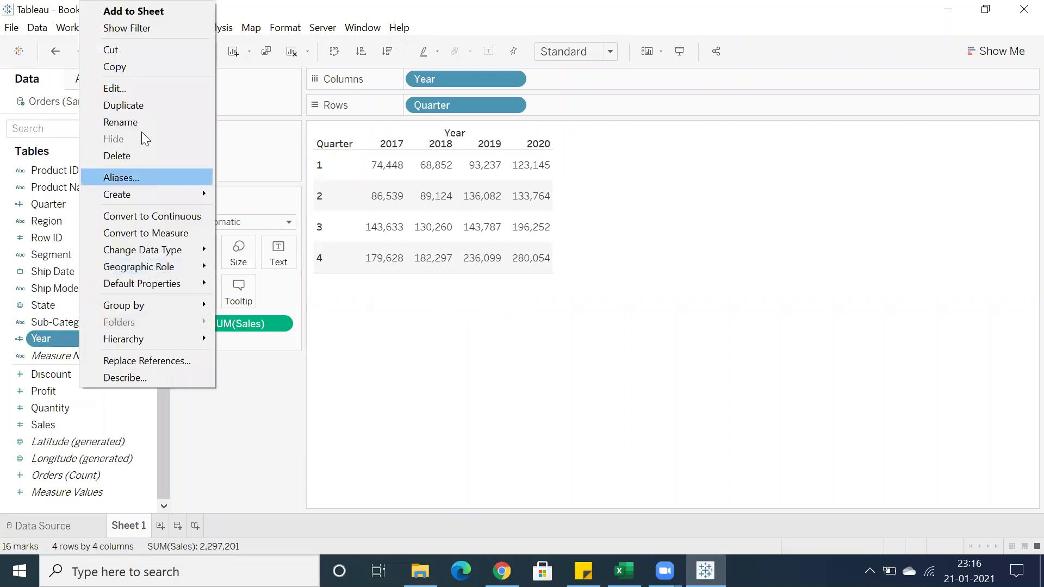
{"action": "left_click", "coordinate": [140, 87]}
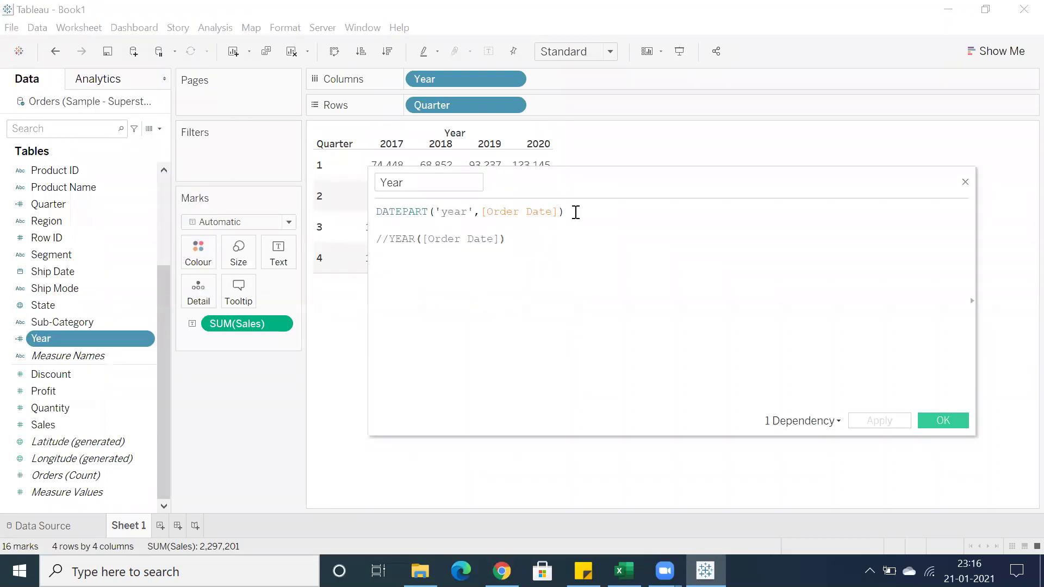
{"action": "left_click_drag", "start_coordinate": [576, 212], "coordinate": [351, 199]}
{"action": "key", "text": "ctrl+c"}
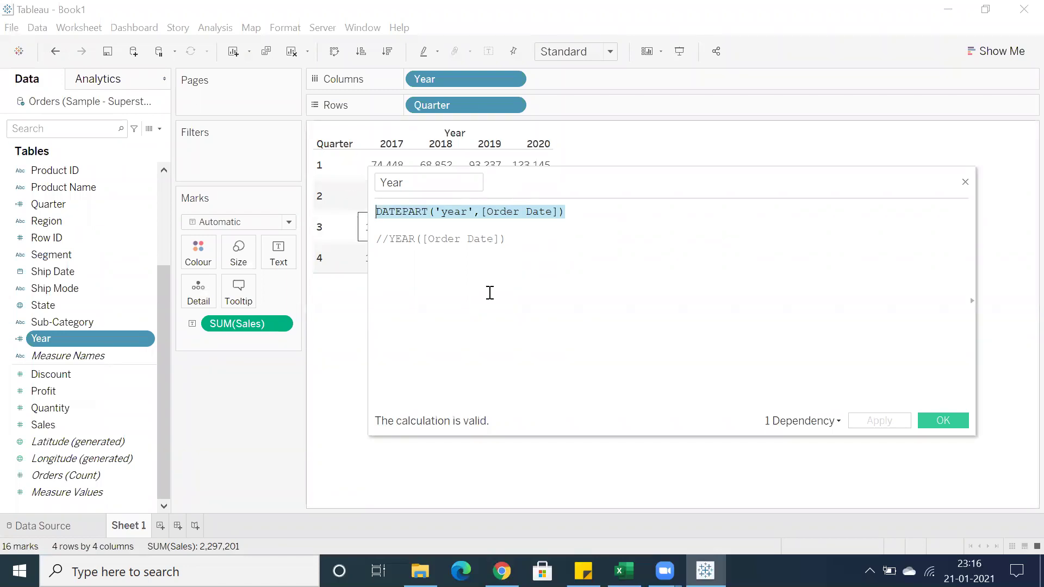
{"action": "left_click", "coordinate": [950, 421]}
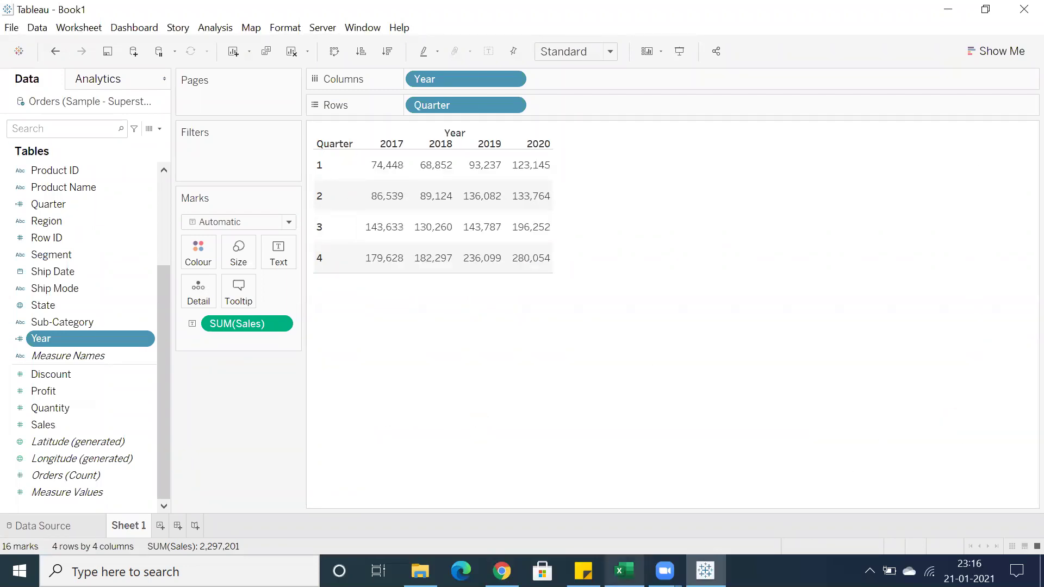
Switch to Excel, paste the DATEPART('year',[Order Date]) formula text into cell C4, and fit column C to its contents.
{"action": "left_click", "coordinate": [624, 571]}
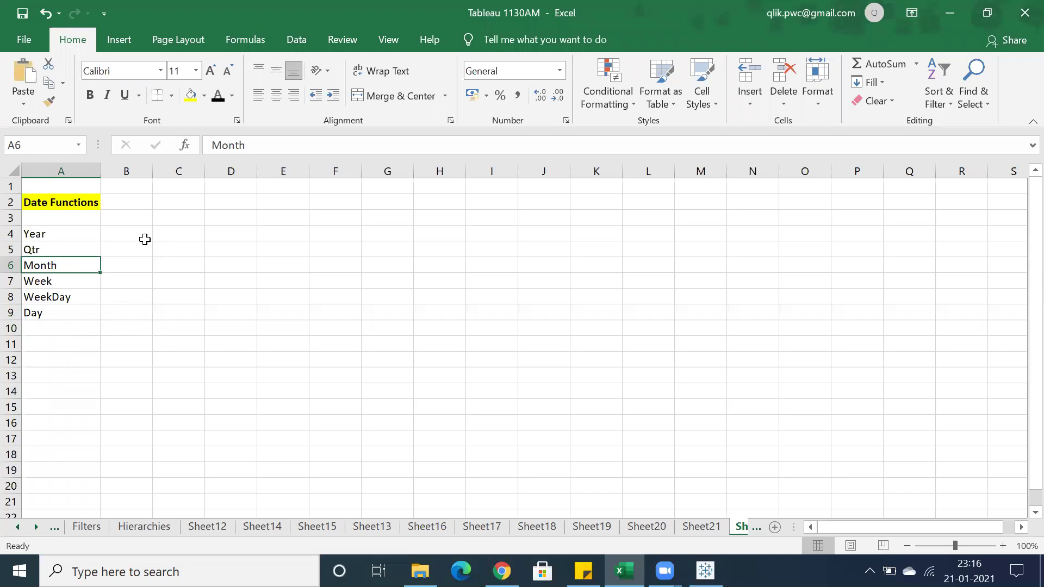
{"action": "left_click", "coordinate": [163, 236]}
{"action": "key", "text": "ctrl+v"}
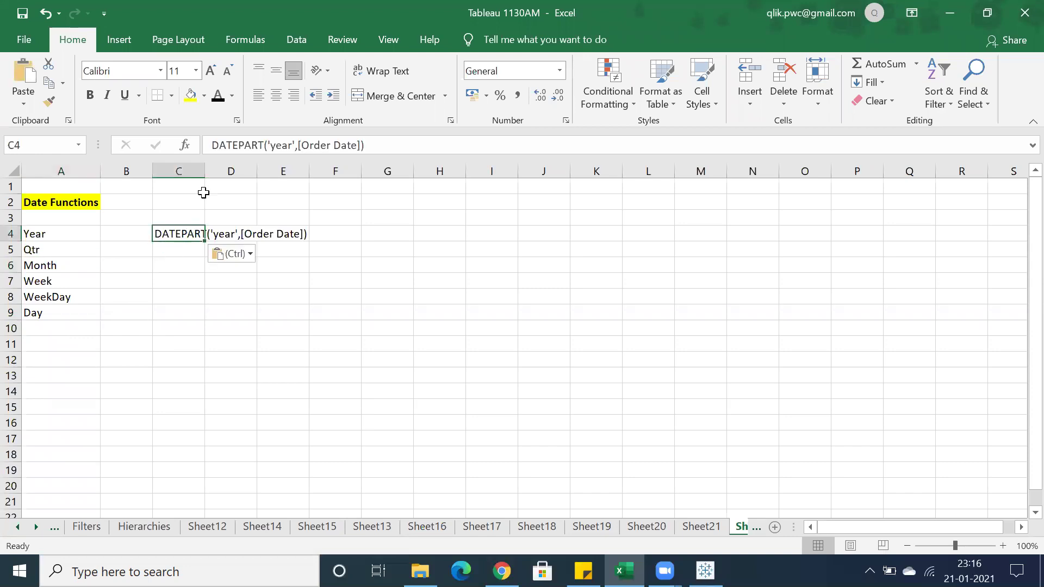
{"action": "left_click_drag", "start_coordinate": [205, 172], "coordinate": [205, 172]}
{"action": "double_click", "coordinate": [205, 173]}
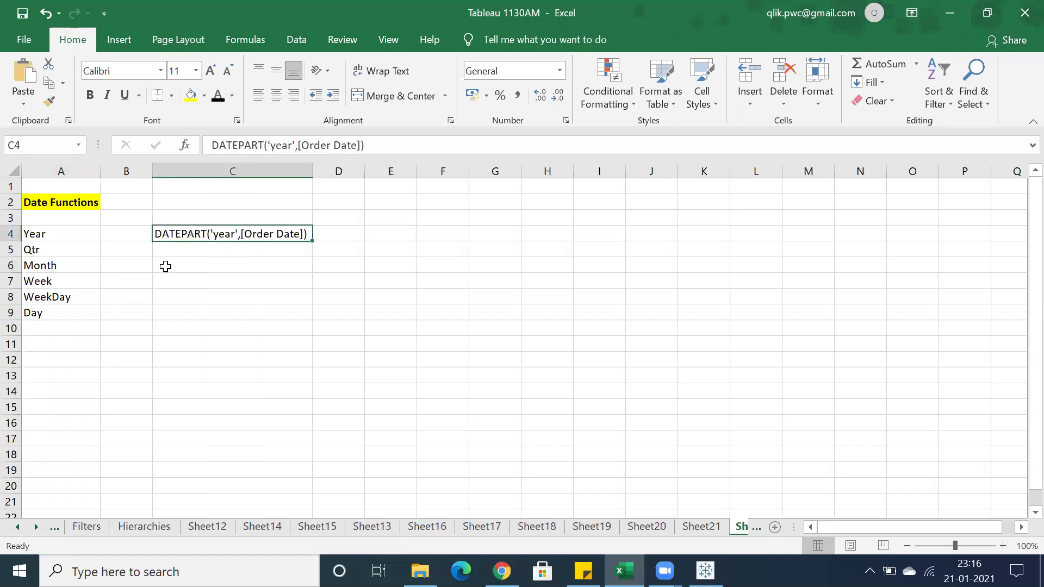
Select cell C5 beside Qtr in the Date Functions list and switch to Tableau.
{"action": "left_click", "coordinate": [168, 248]}
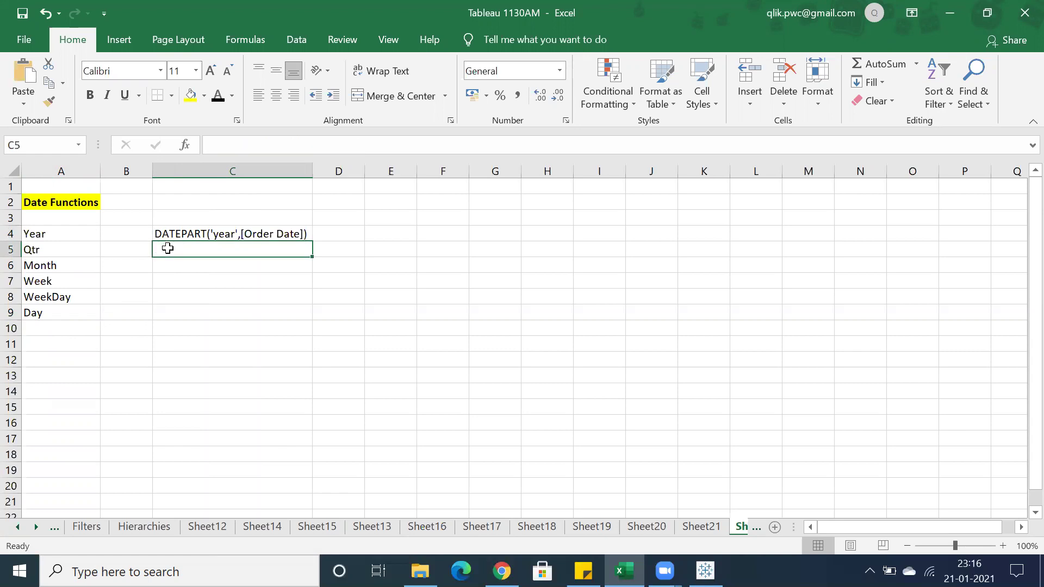
{"action": "key", "text": "alt+Tab"}
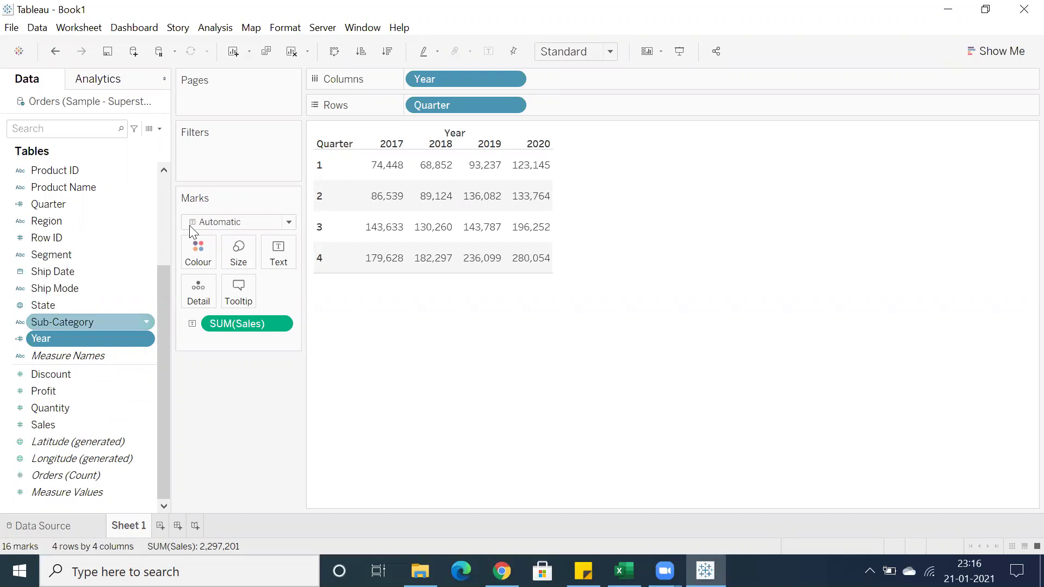
{"action": "left_click", "coordinate": [215, 28]}
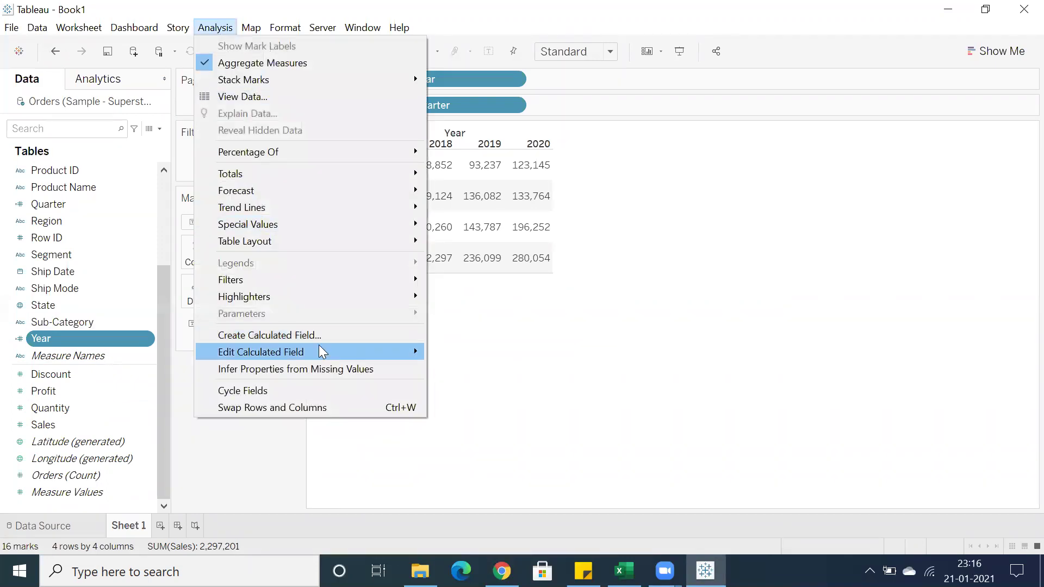
{"action": "mouse_move", "coordinate": [401, 355]}
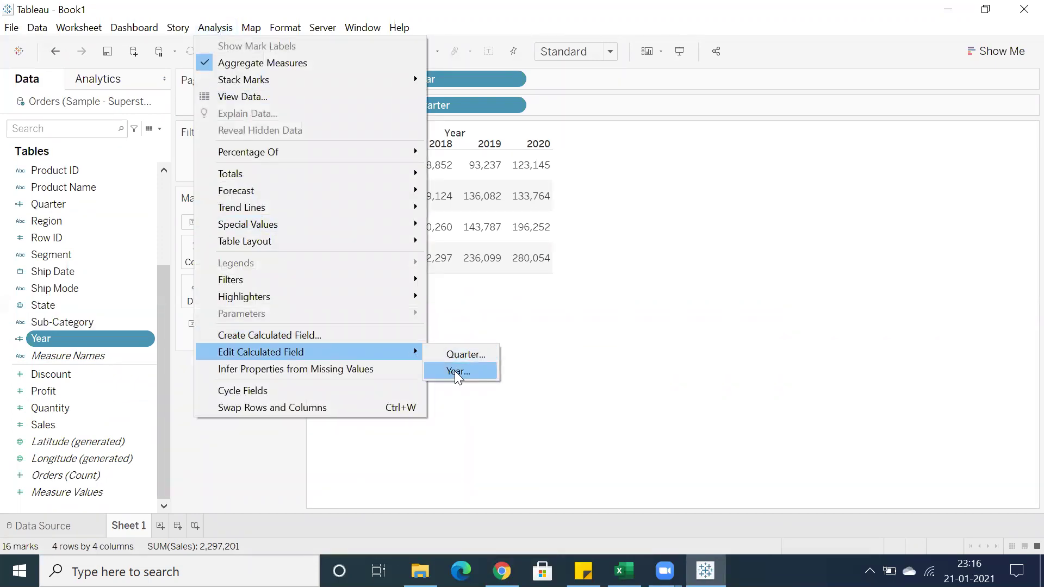
{"action": "left_click", "coordinate": [455, 370]}
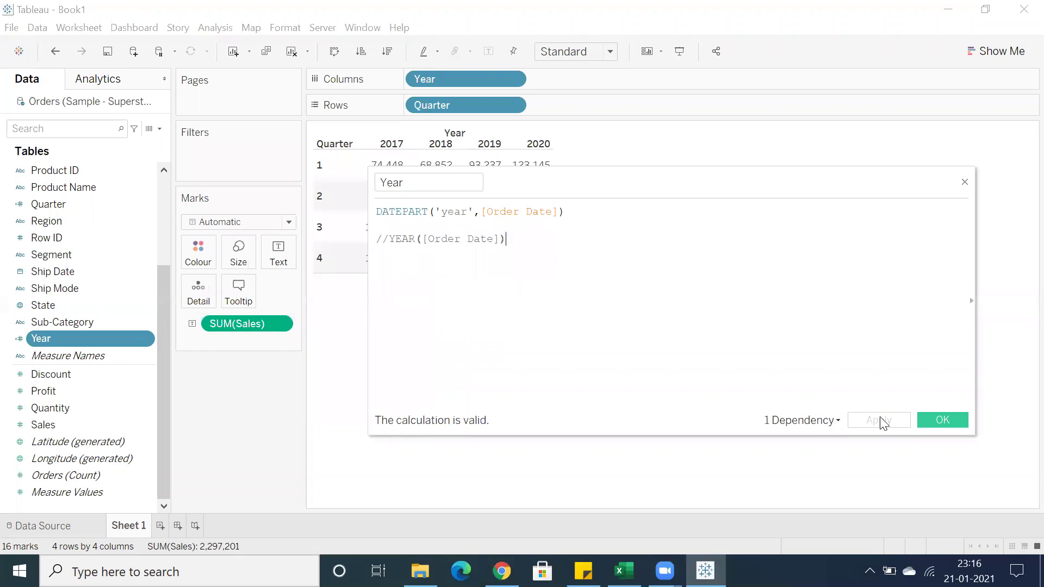
{"action": "left_click", "coordinate": [930, 425]}
Open the Quarter calculation for editing, copy its DATEPART('quarter',[Order Date]) line, and close the editor.
{"action": "left_click", "coordinate": [215, 28]}
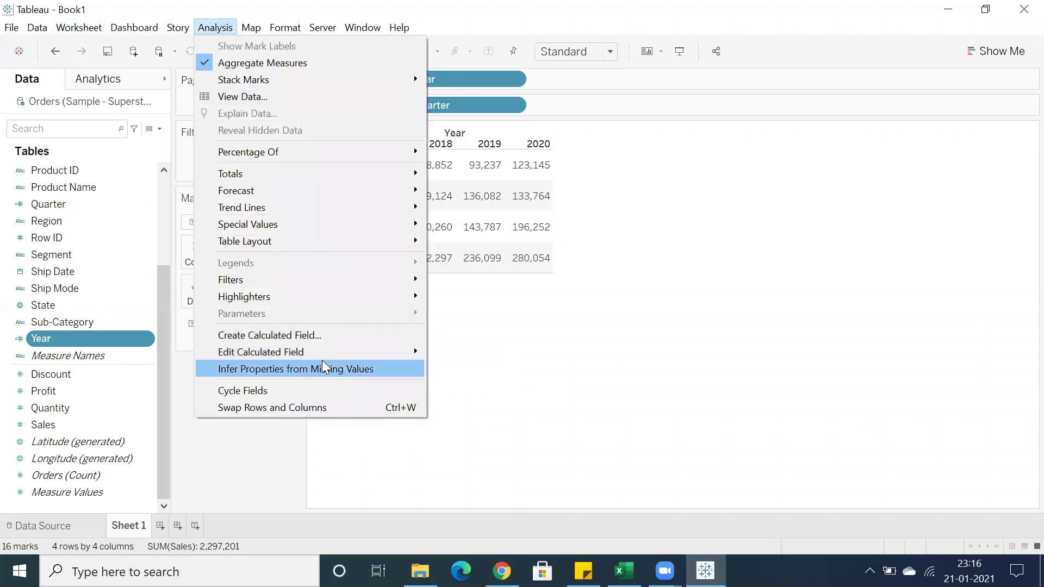
{"action": "mouse_move", "coordinate": [426, 351]}
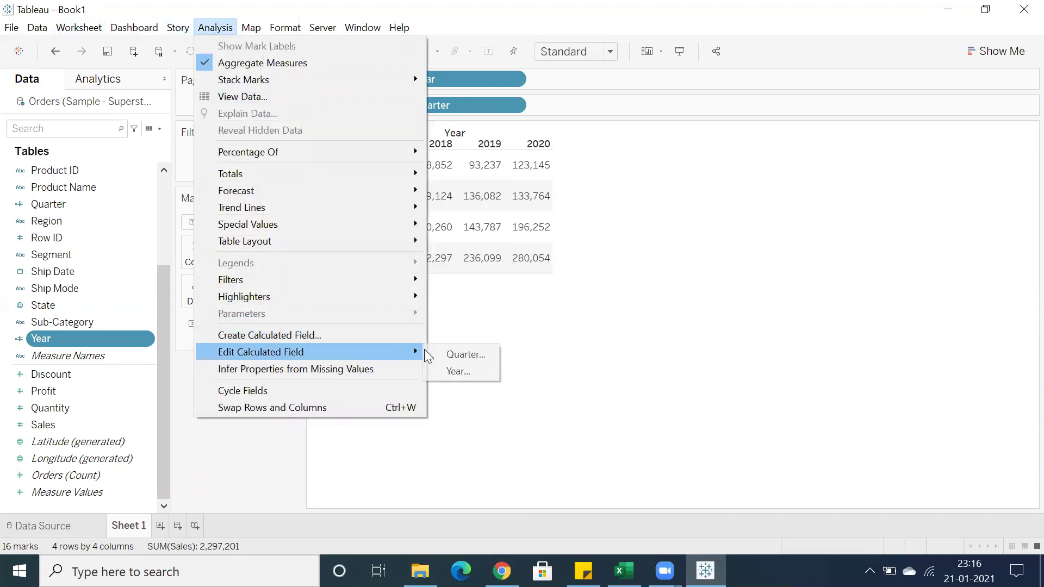
{"action": "left_click", "coordinate": [458, 355]}
{"action": "left_click_drag", "start_coordinate": [585, 212], "coordinate": [329, 199]}
{"action": "key", "text": "ctrl+c"}
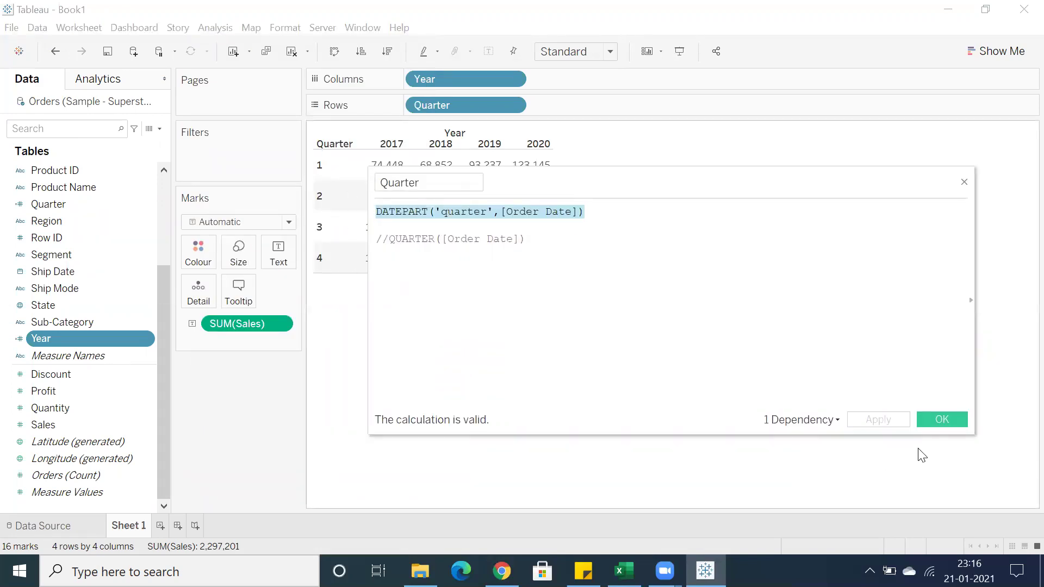
{"action": "left_click", "coordinate": [941, 420]}
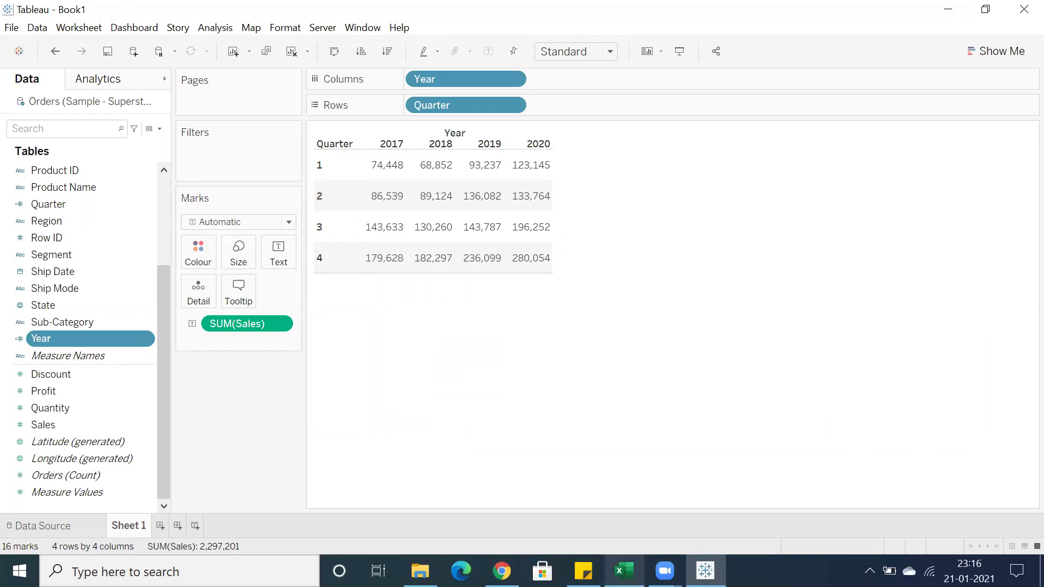
Switch to Excel, paste the DATEPART('quarter',[Order Date]) formula text into cell C5, and widen column C to fit it.
{"action": "left_click", "coordinate": [624, 571]}
{"action": "key", "text": "ctrl+v"}
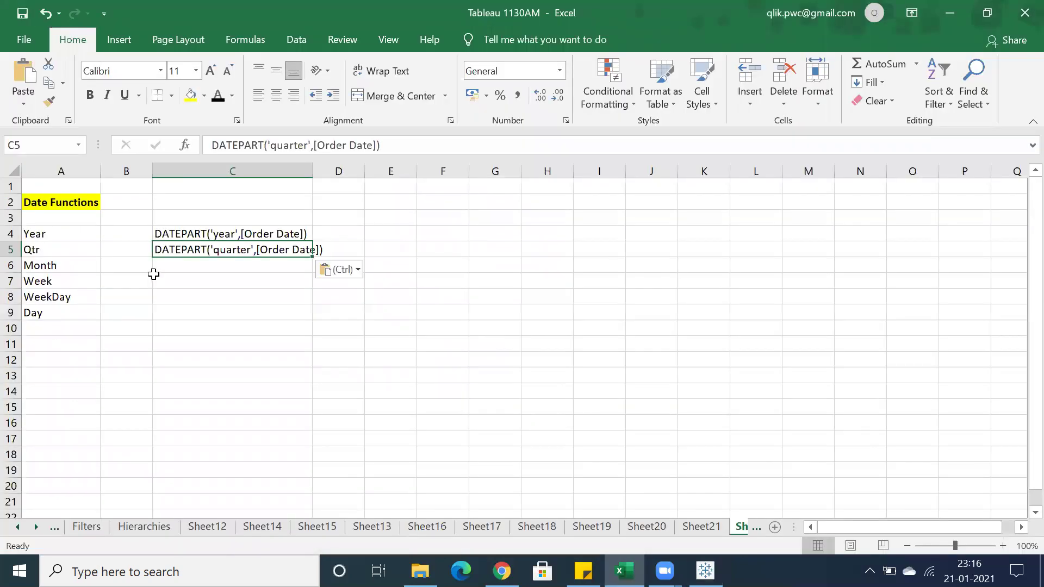
{"action": "left_click", "coordinate": [214, 280]}
{"action": "left_click_drag", "start_coordinate": [317, 170], "coordinate": [327, 170]}
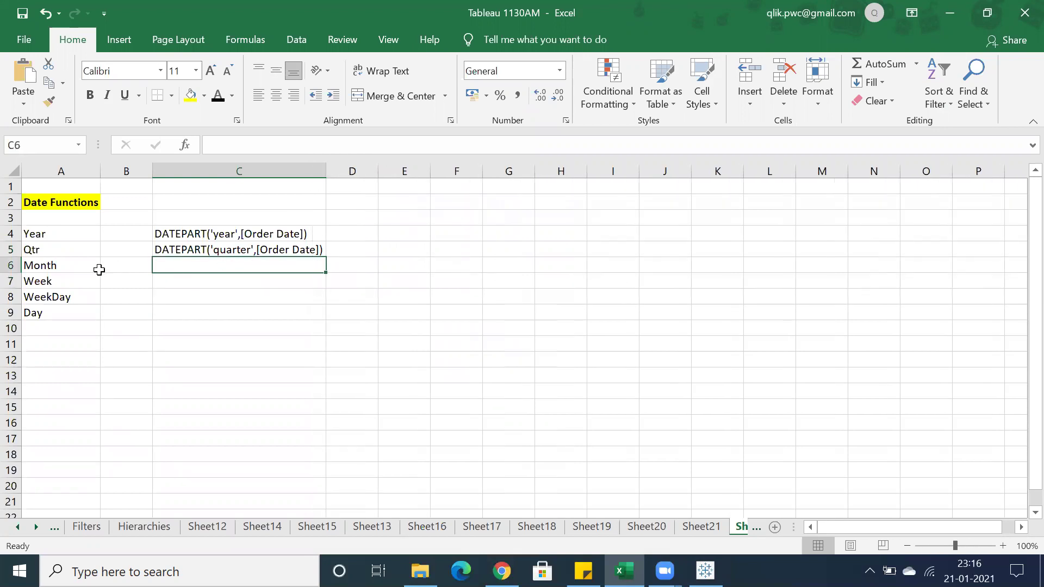
Insert a row above Week in the Date Functions list, enter Month Name in cell A7, and select cell C6.
{"action": "left_click", "coordinate": [13, 281]}
{"action": "right_click", "coordinate": [14, 281]}
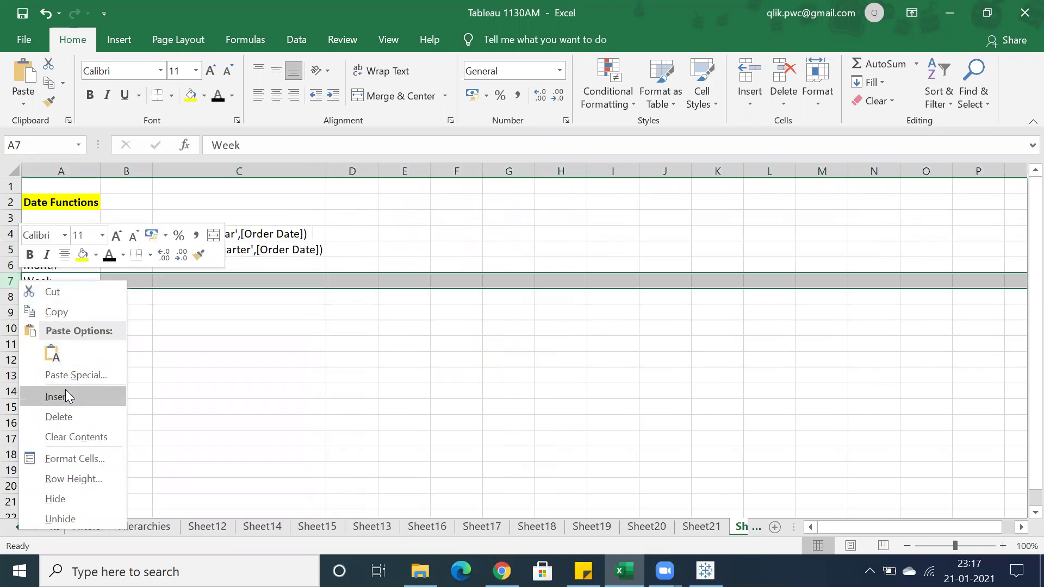
{"action": "left_click", "coordinate": [59, 397]}
{"action": "left_click", "coordinate": [45, 281]}
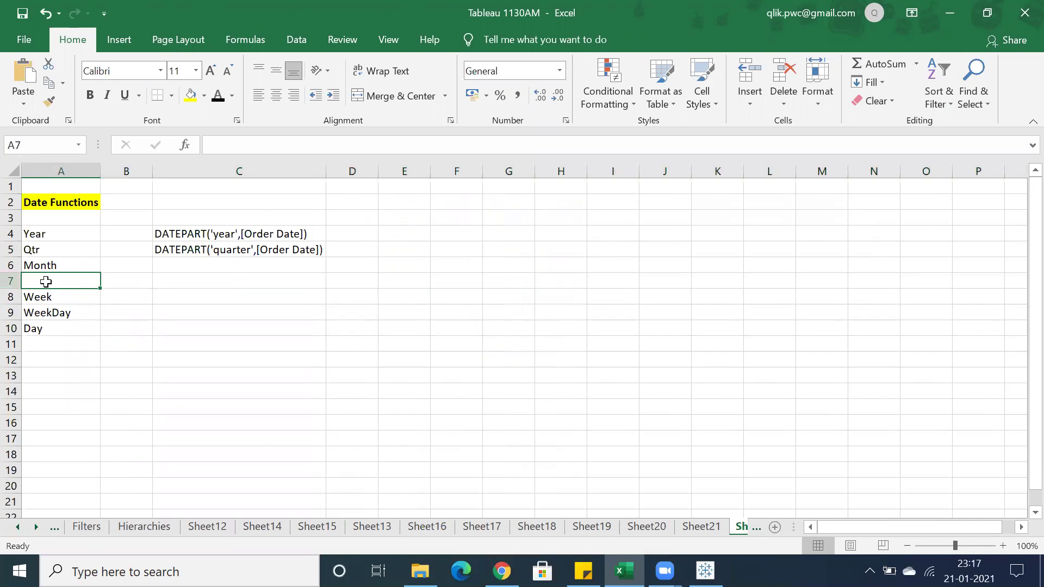
{"action": "type", "text": "Month Name"}
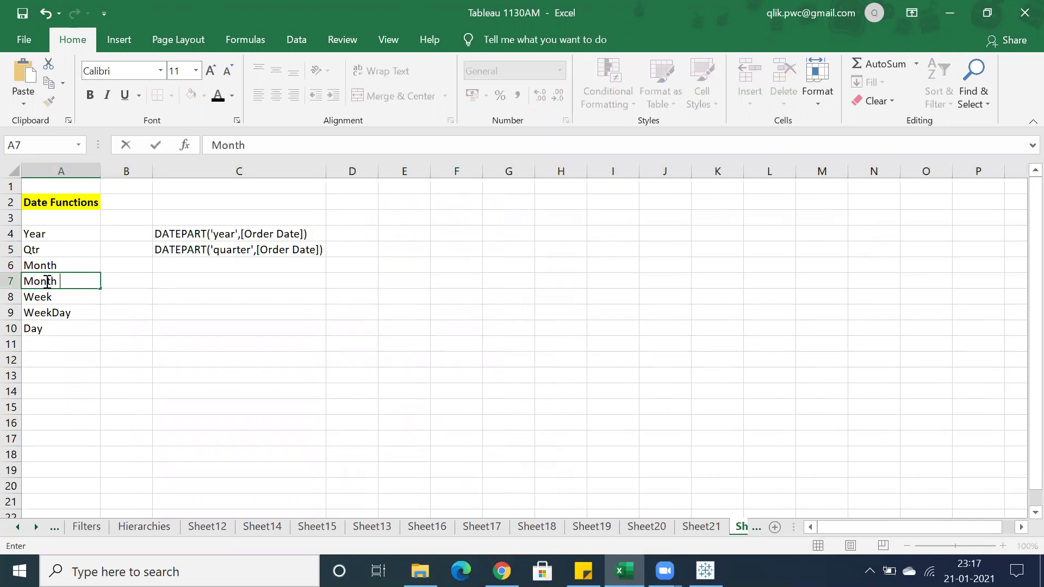
{"action": "left_click", "coordinate": [45, 345]}
{"action": "left_click", "coordinate": [166, 270]}
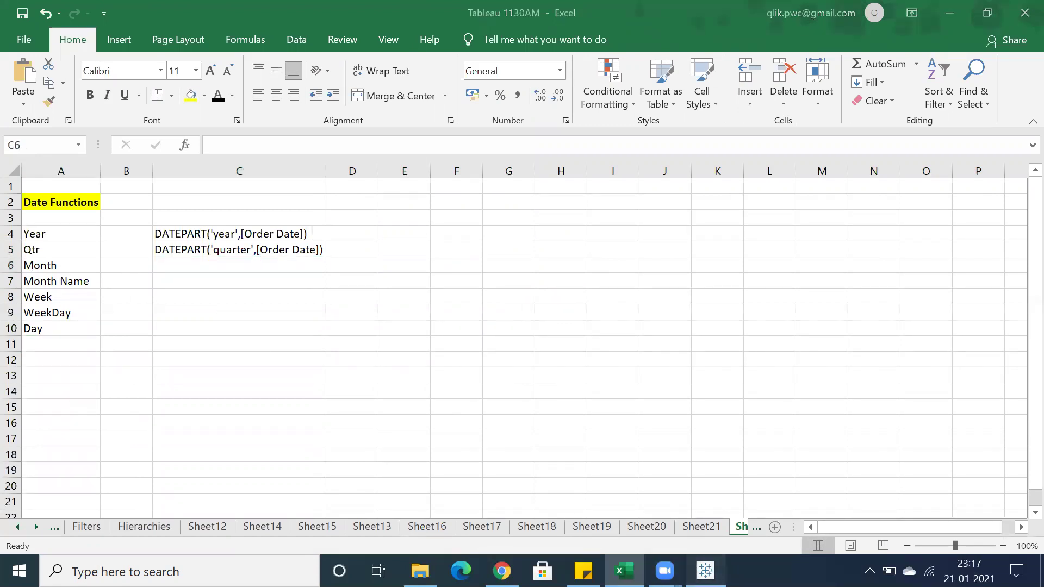
Switch to Tableau and create a calculated field with the formula DATEPART('month',[Order Date]).
{"action": "left_click", "coordinate": [665, 571]}
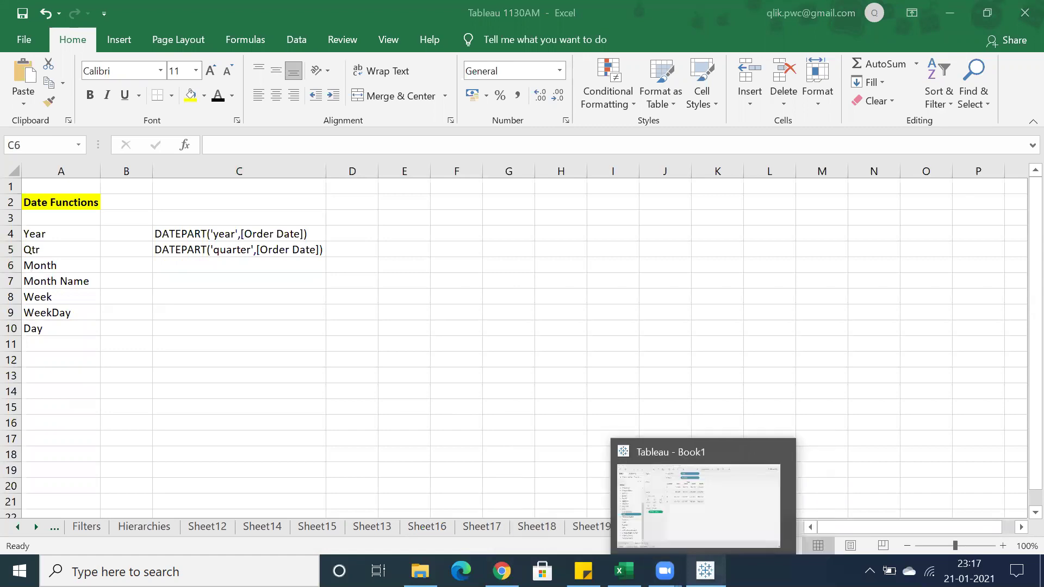
{"action": "left_click", "coordinate": [669, 447]}
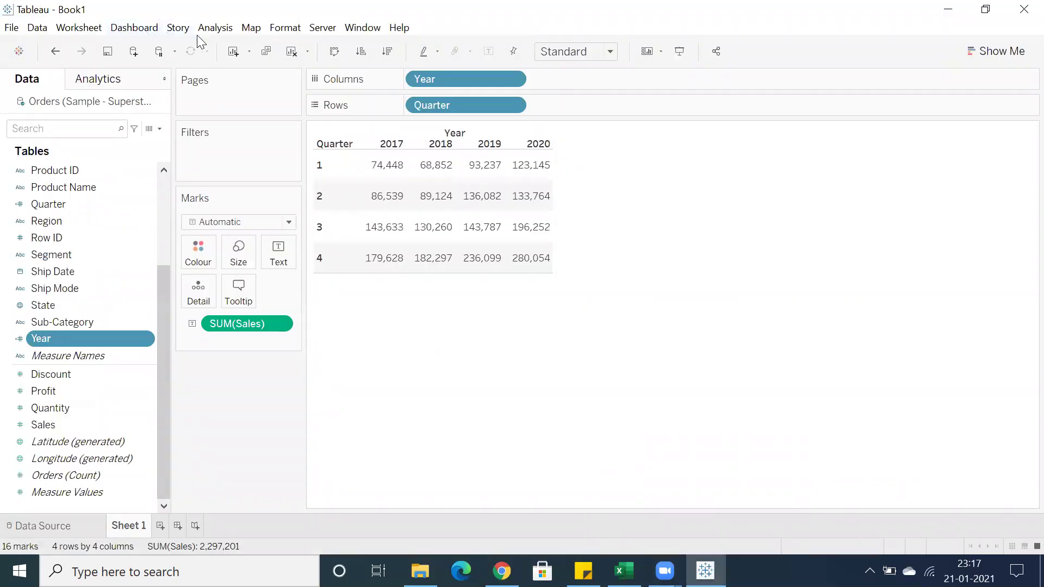
{"action": "left_click", "coordinate": [216, 30]}
{"action": "left_click", "coordinate": [297, 336]}
{"action": "left_click", "coordinate": [470, 324]}
{"action": "type", "text": "date"}
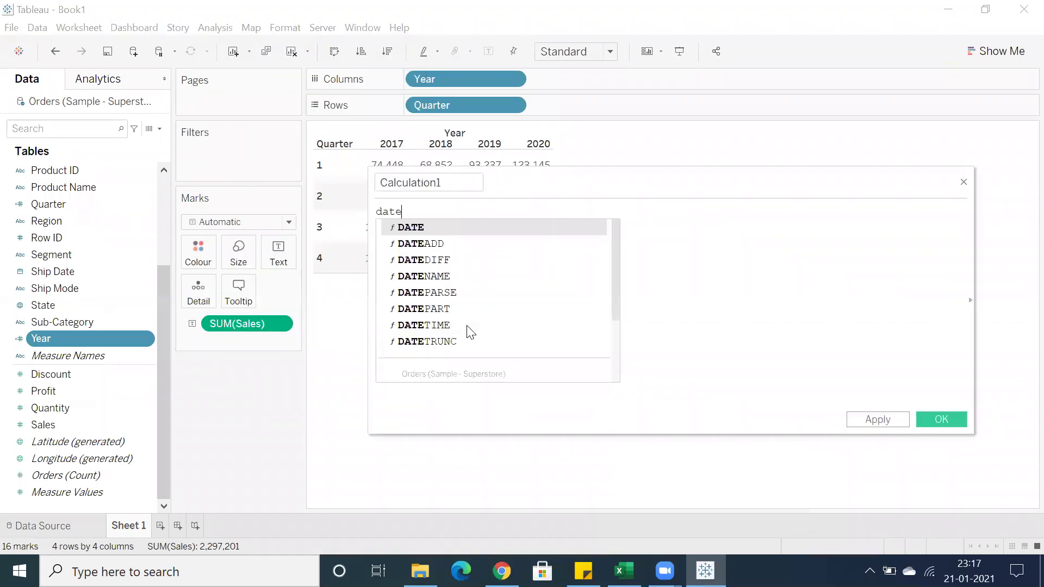
{"action": "type", "text": "p"}
{"action": "key", "text": "Down"}
{"action": "key", "text": "Return"}
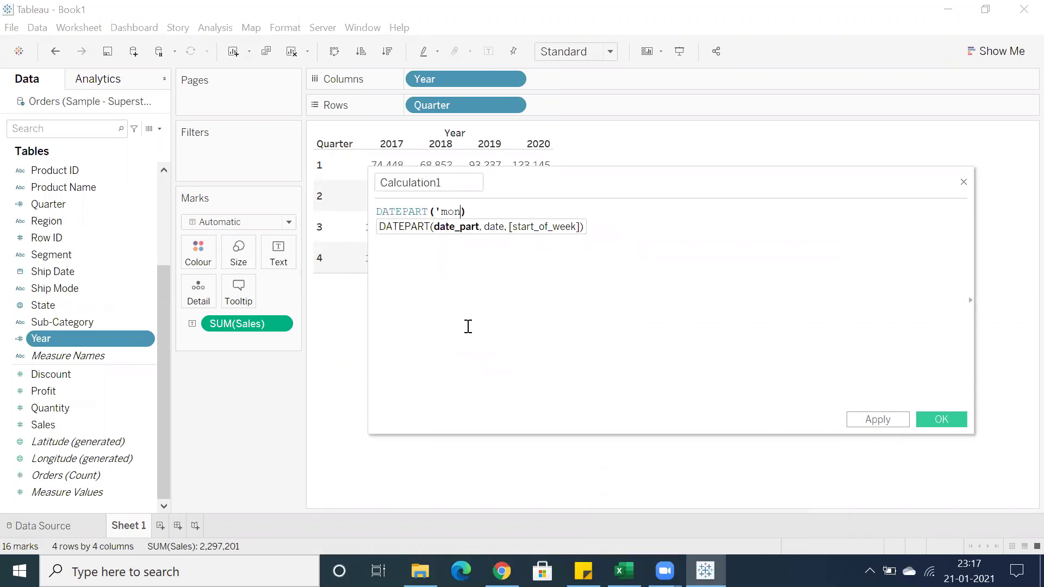
{"action": "type", "text": "'month',order"}
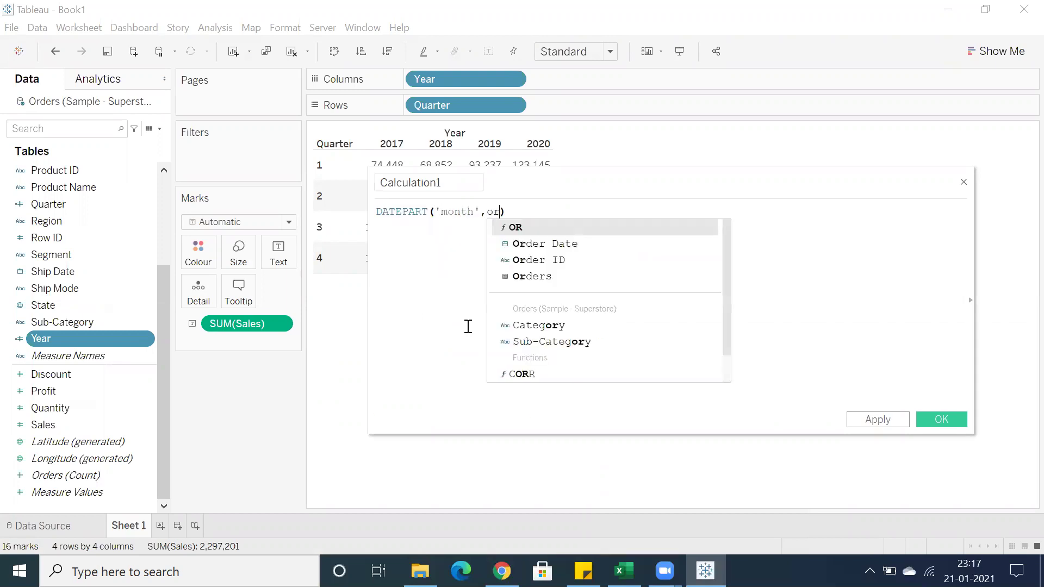
{"action": "key", "text": "Return"}
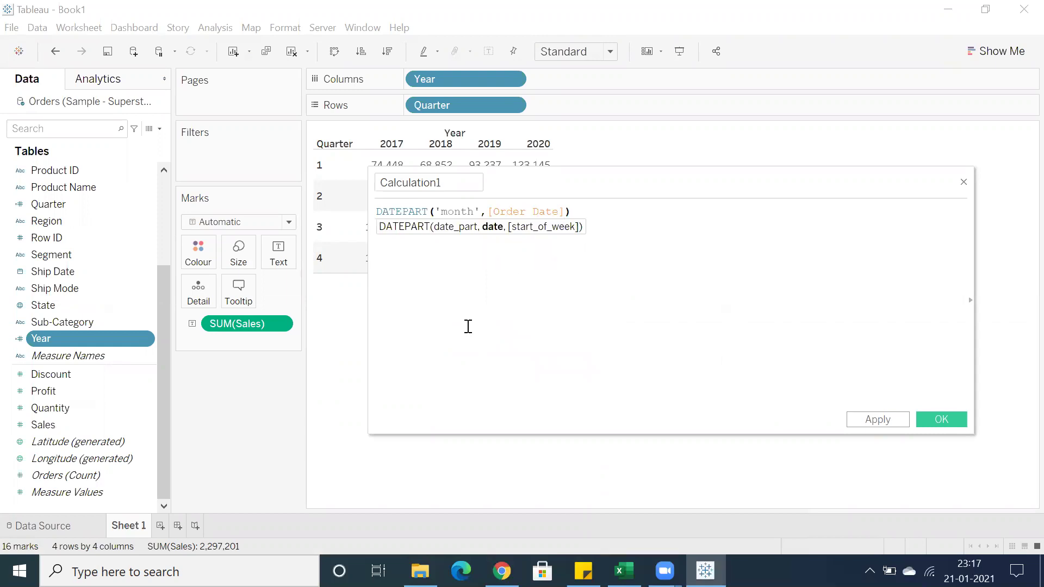
Name the new calculated field Month #.
{"action": "type", "text": "Month i"}
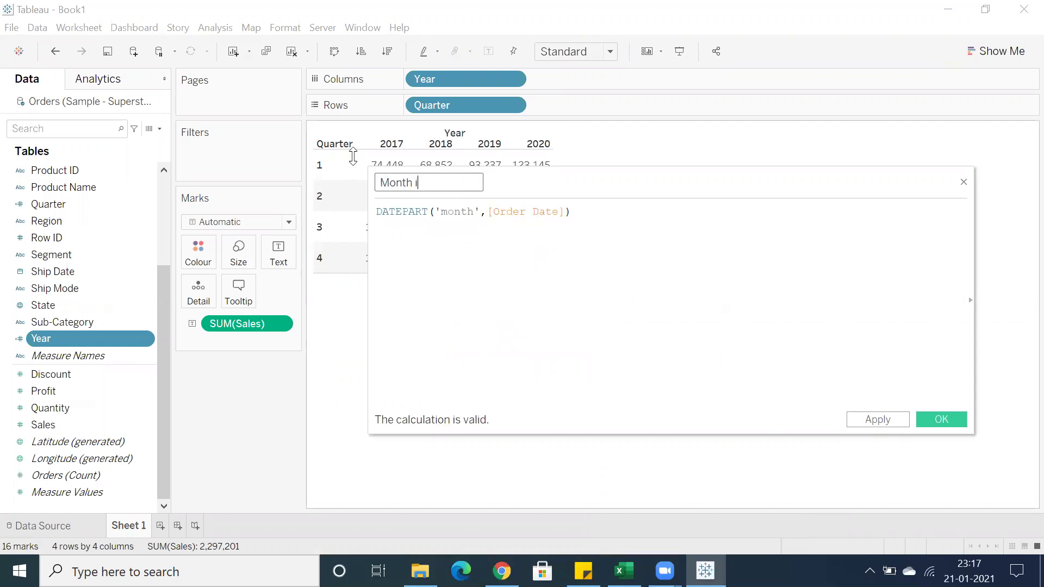
{"action": "key", "text": "BackSpace"}
{"action": "key", "text": "BackSpace"}
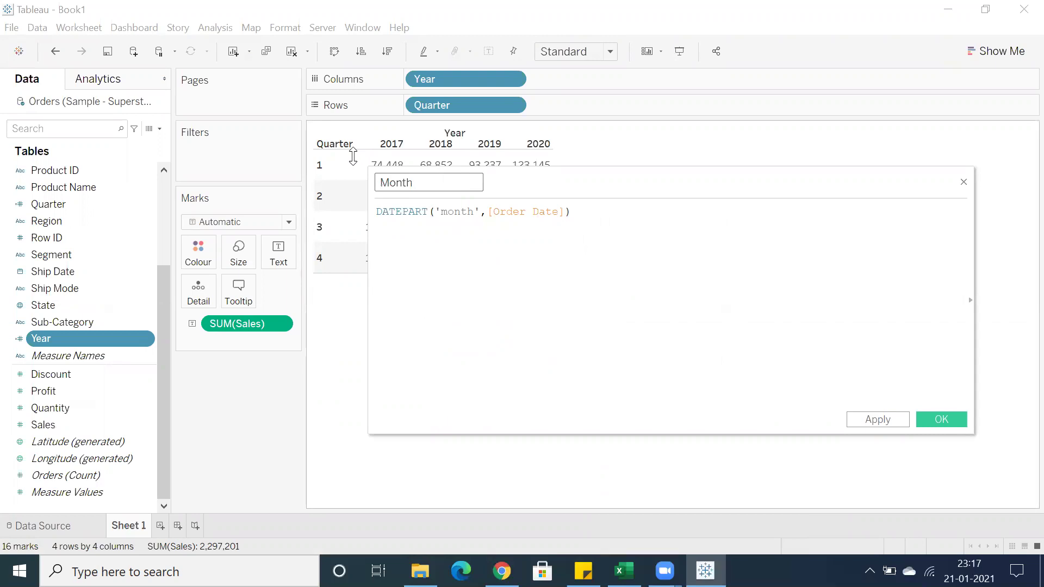
{"action": "type", "text": "#"}
Add the alternative formula MONTH([Order Date]) below the DATEPART line as a comment starting with //.
{"action": "left_click", "coordinate": [602, 215]}
{"action": "key", "text": "Return"}
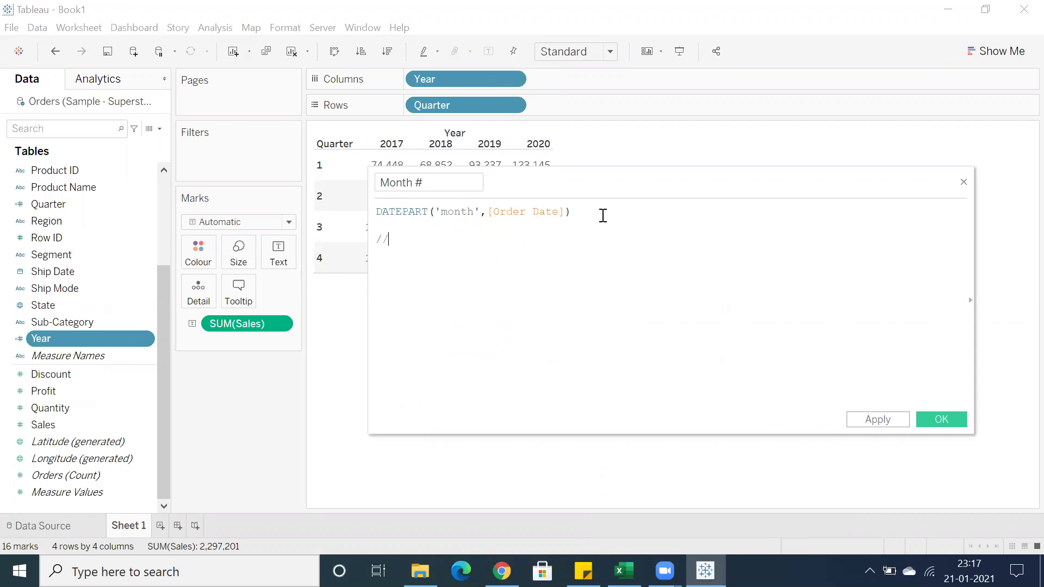
{"action": "type", "text": "Momon"}
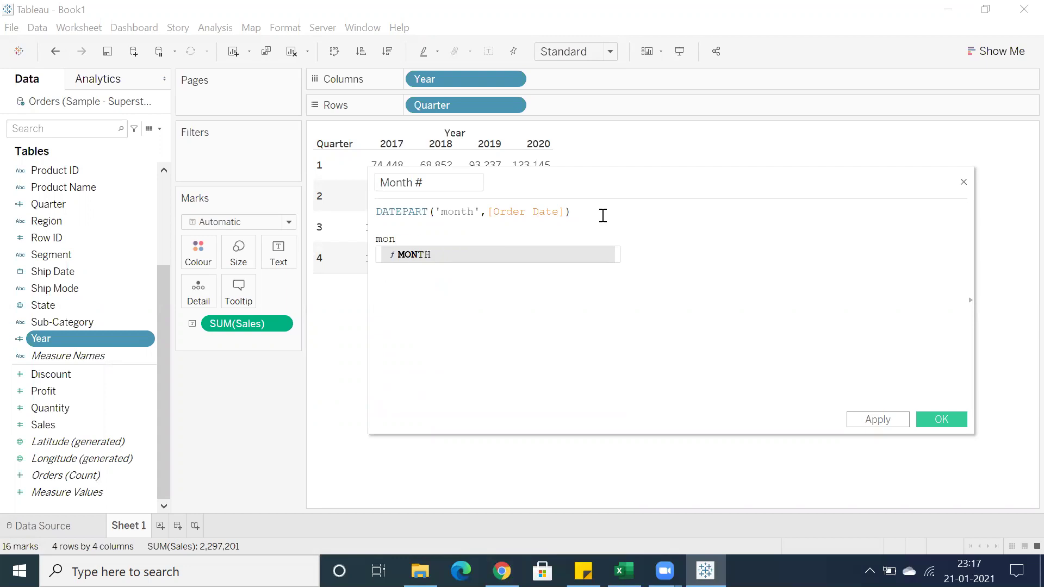
{"action": "key", "text": "Return"}
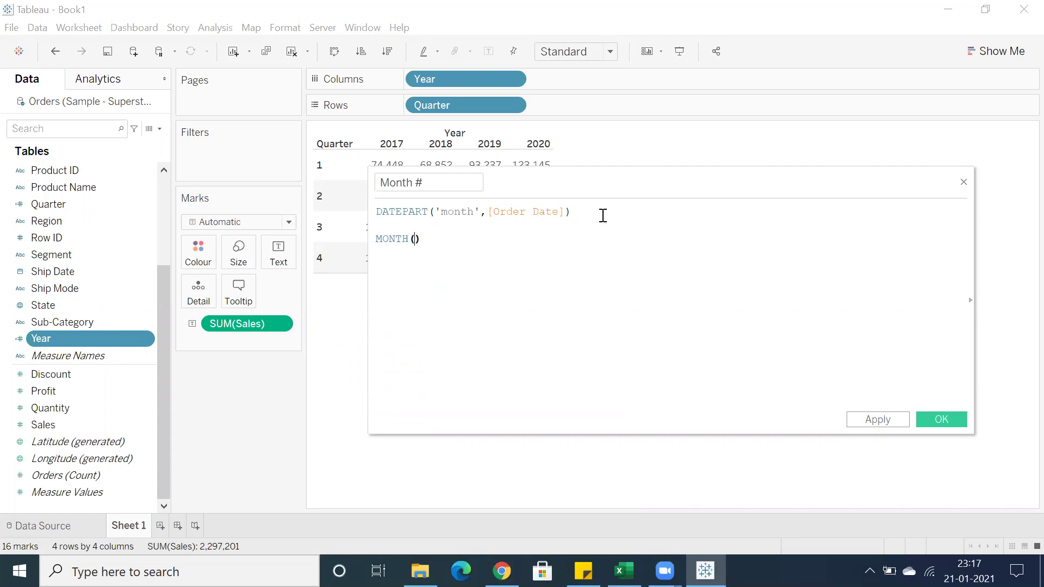
{"action": "type", "text": "orde"}
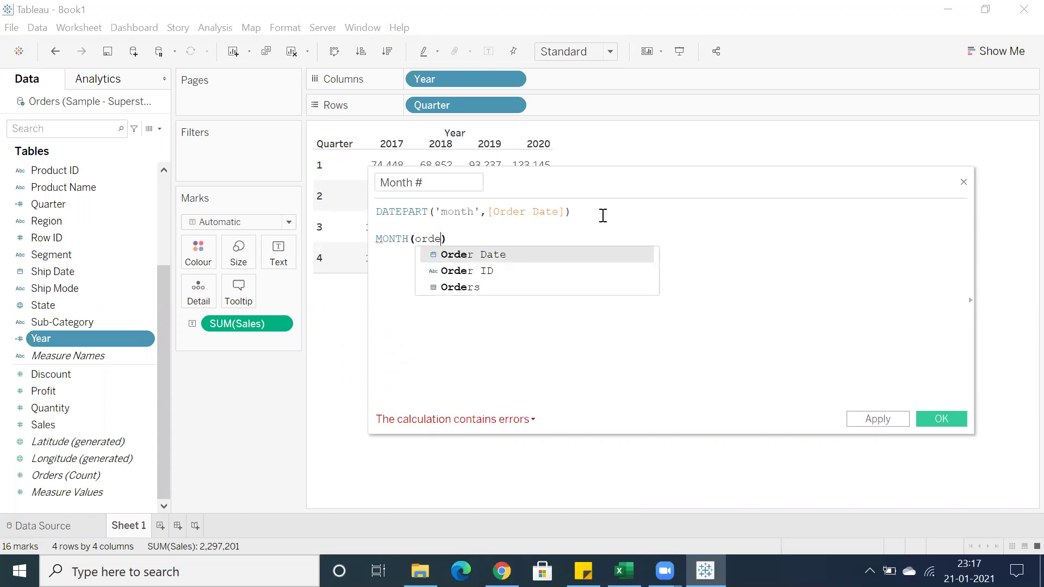
{"action": "key", "text": "Return"}
{"action": "left_click", "coordinate": [379, 239]}
{"action": "type", "text": "//"}
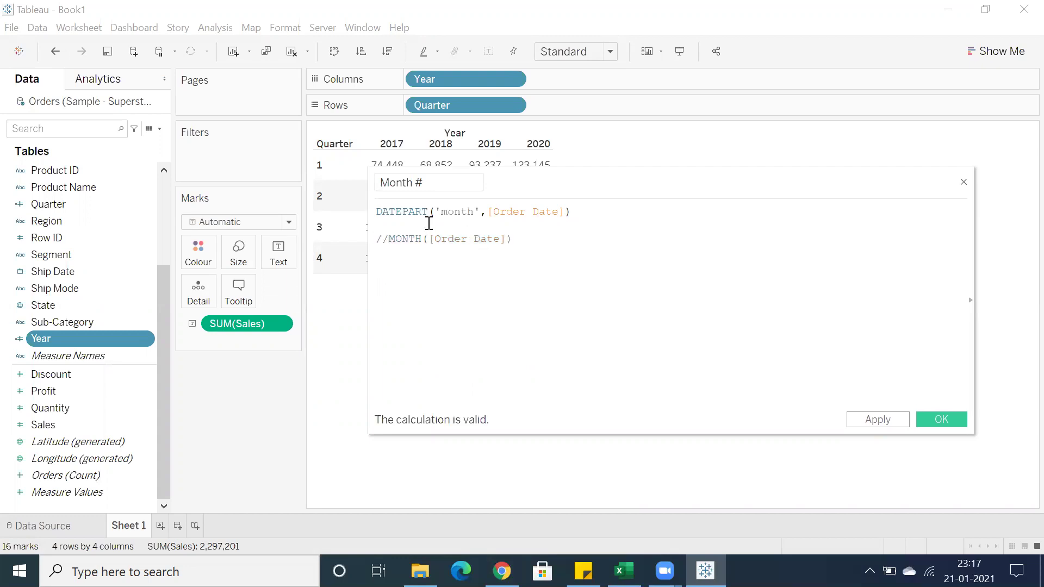
Copy the DATEPART('month',[Order Date]) line and save the Month # calculated field.
{"action": "left_click_drag", "start_coordinate": [577, 216], "coordinate": [526, 260]}
{"action": "left_click", "coordinate": [526, 261]}
{"action": "left_click_drag", "start_coordinate": [577, 211], "coordinate": [375, 199]}
{"action": "key", "text": "ctrl+c"}
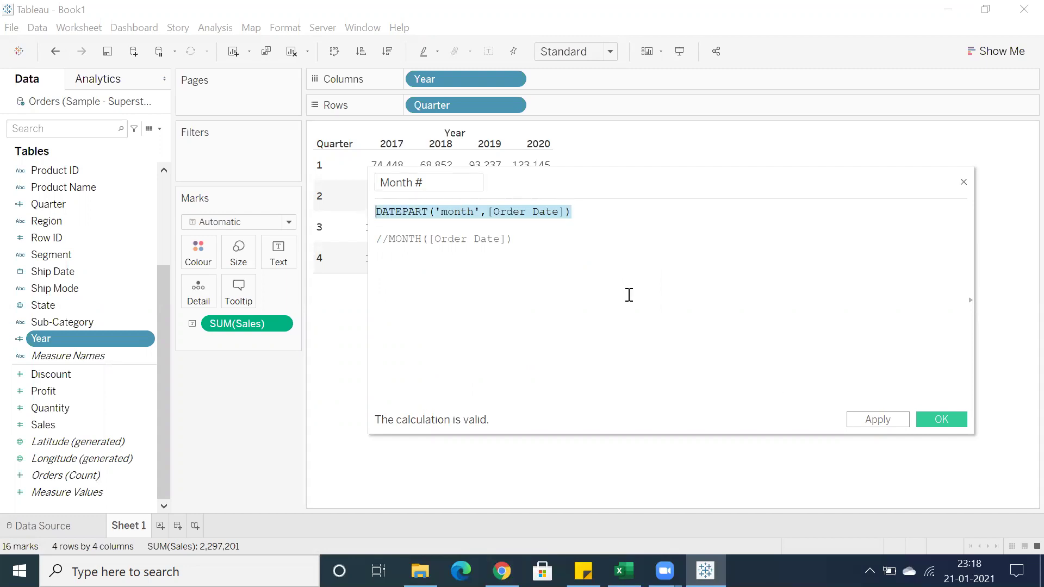
{"action": "left_click", "coordinate": [941, 419]}
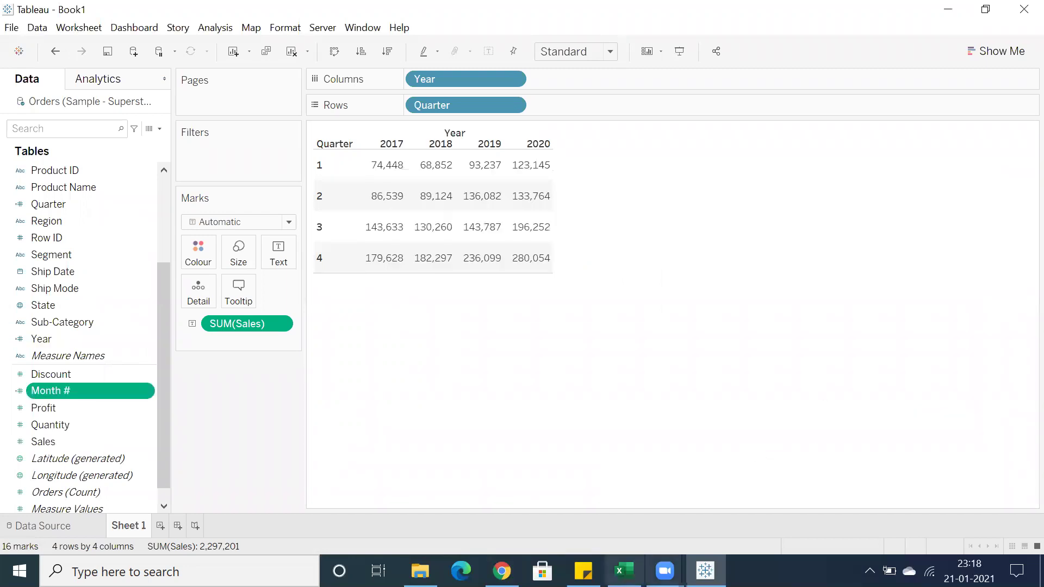
Switch to Excel, paste the DATEPART('month',[Order Date]) formula text into cell C6, and return to Tableau.
{"action": "left_click", "coordinate": [623, 571]}
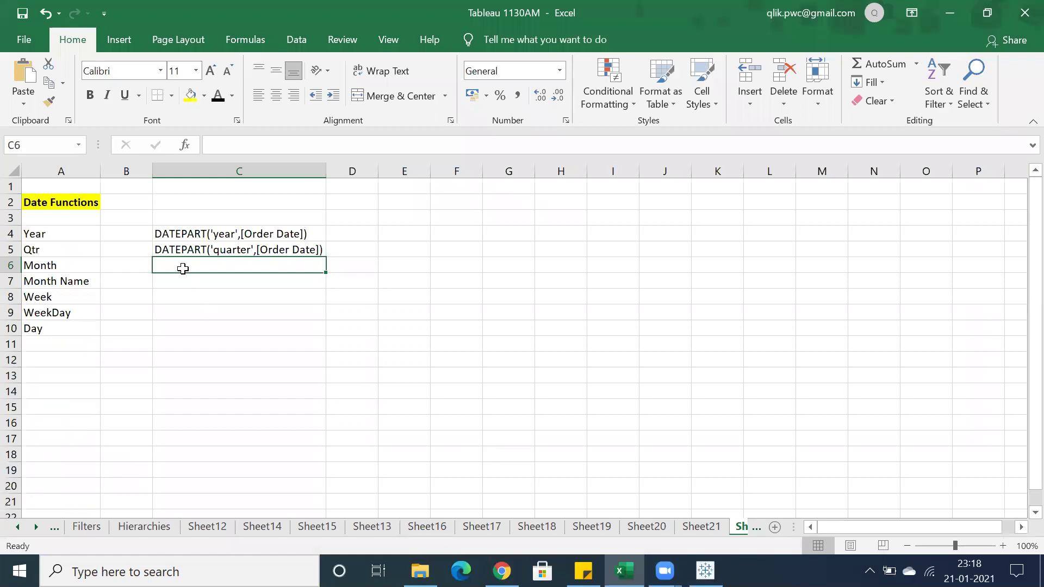
{"action": "key", "text": "ctrl+v"}
{"action": "key", "text": "Return"}
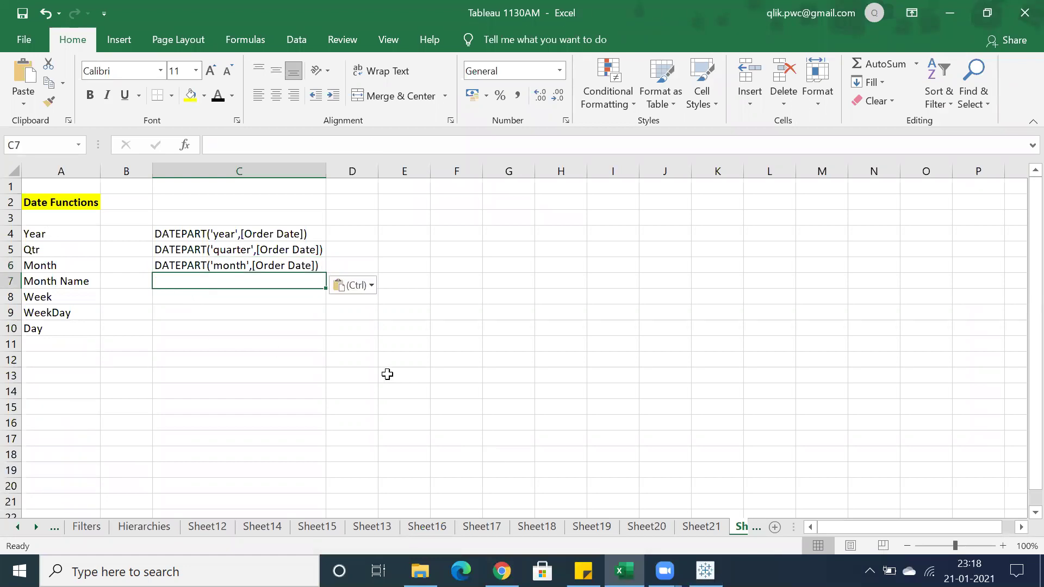
{"action": "left_click", "coordinate": [705, 571]}
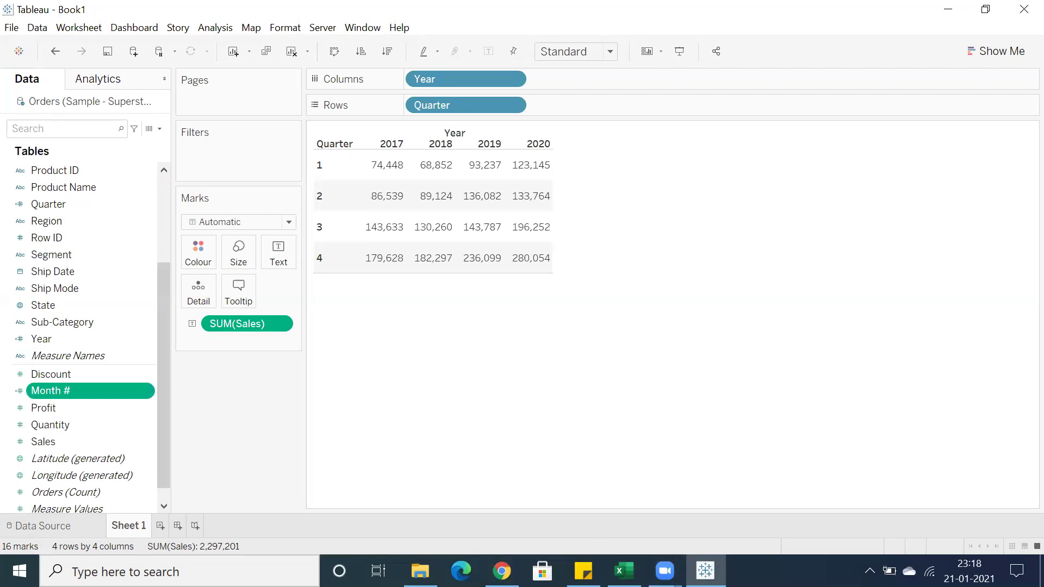
Switch to the Excel workbook to check the Month Name entry in the Date Functions list, and return to Tableau.
{"action": "mouse_move", "coordinate": [624, 571]}
{"action": "left_click", "coordinate": [638, 527]}
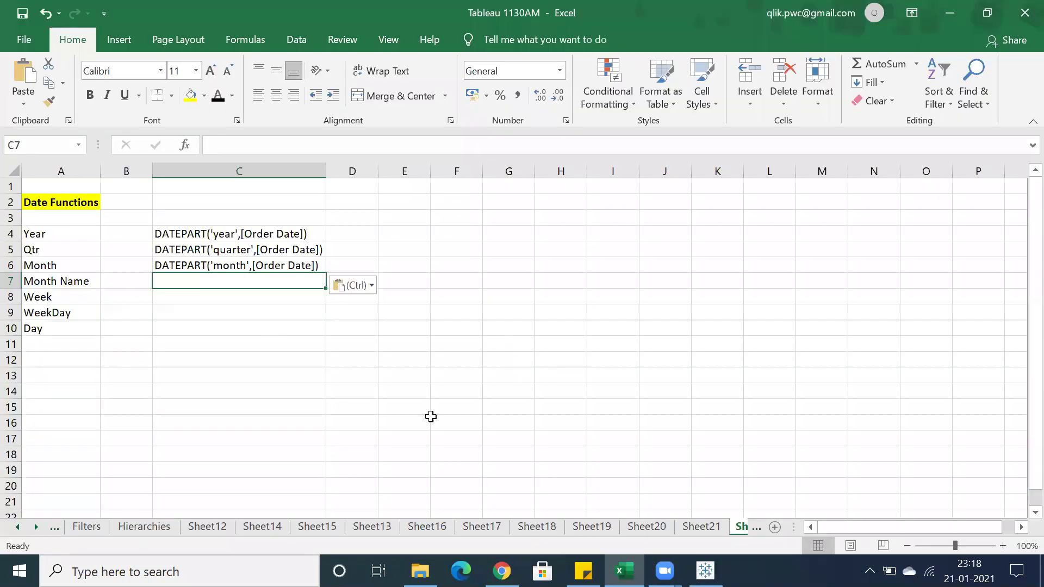
{"action": "left_click", "coordinate": [705, 571]}
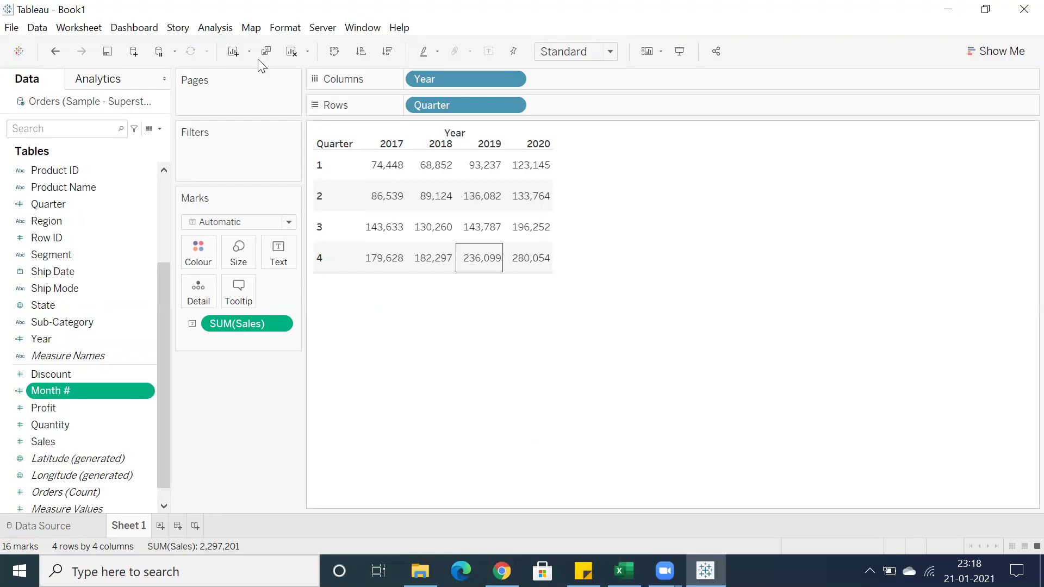
{"action": "left_click", "coordinate": [216, 28]}
{"action": "left_click", "coordinate": [283, 336]}
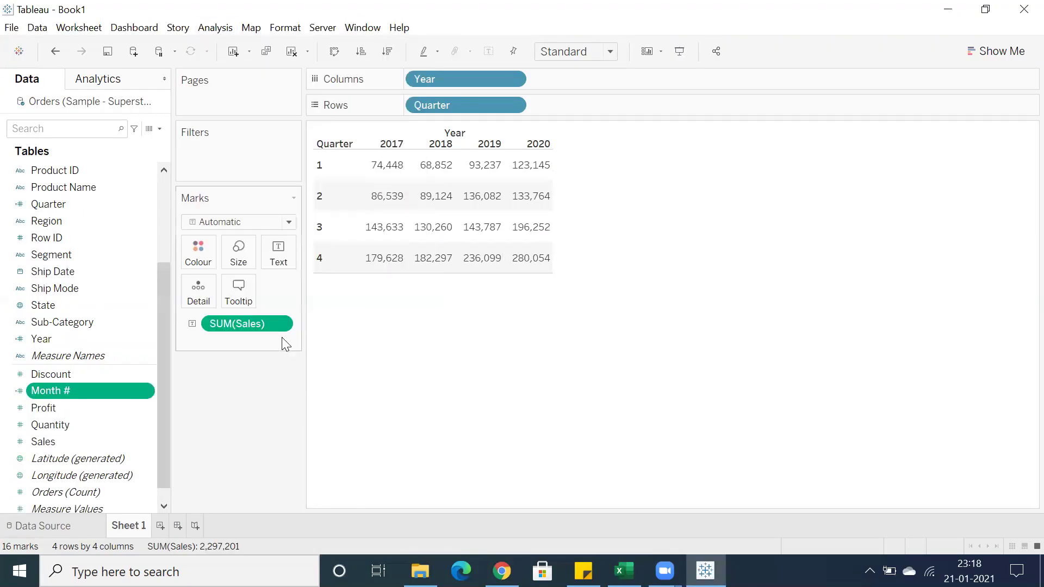
{"action": "type", "text": "datena"}
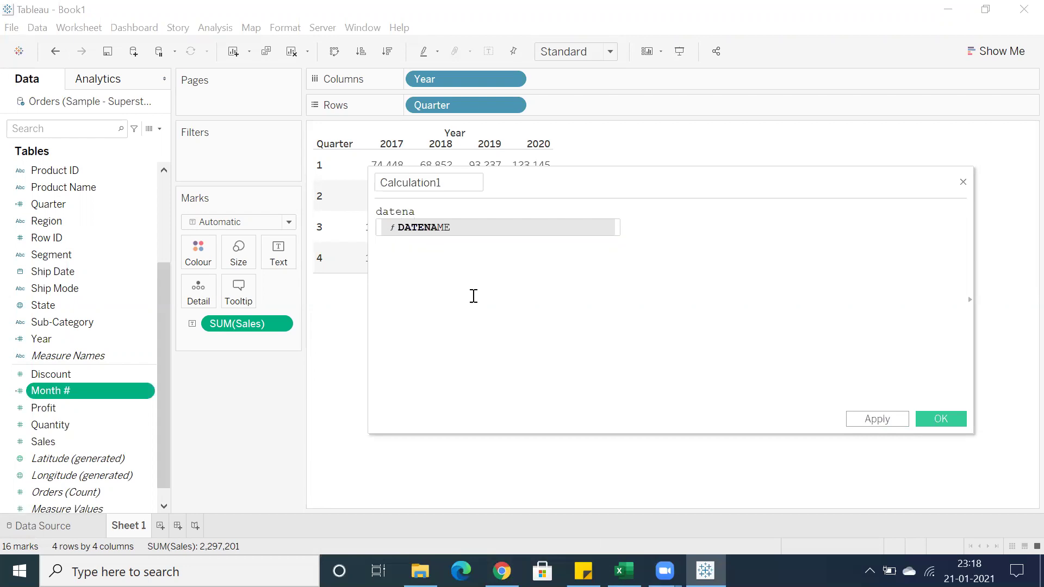
{"action": "key", "text": "Return"}
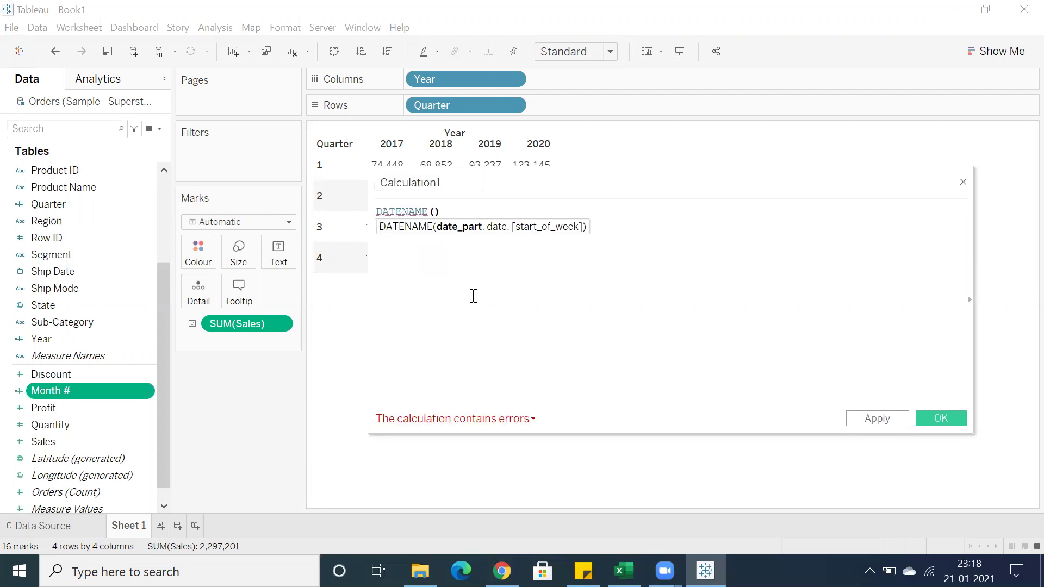
{"action": "key", "text": "BackSpace"}
{"action": "key", "text": "BackSpace"}
{"action": "key", "text": "BackSpace"}
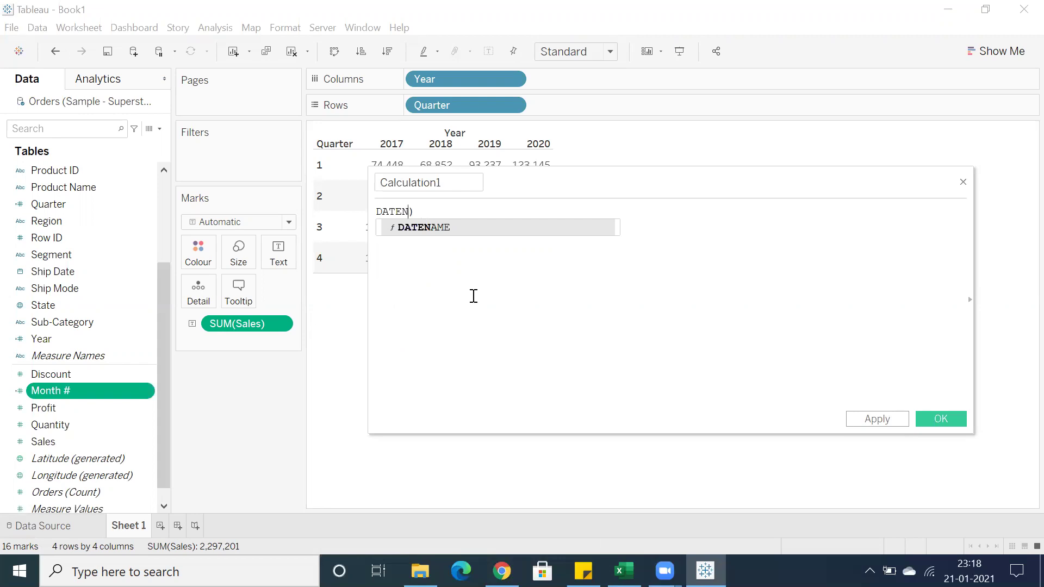
{"action": "key", "text": "BackSpace"}
{"action": "type", "text": "pa"}
{"action": "key", "text": "Down"}
{"action": "key", "text": "Return"}
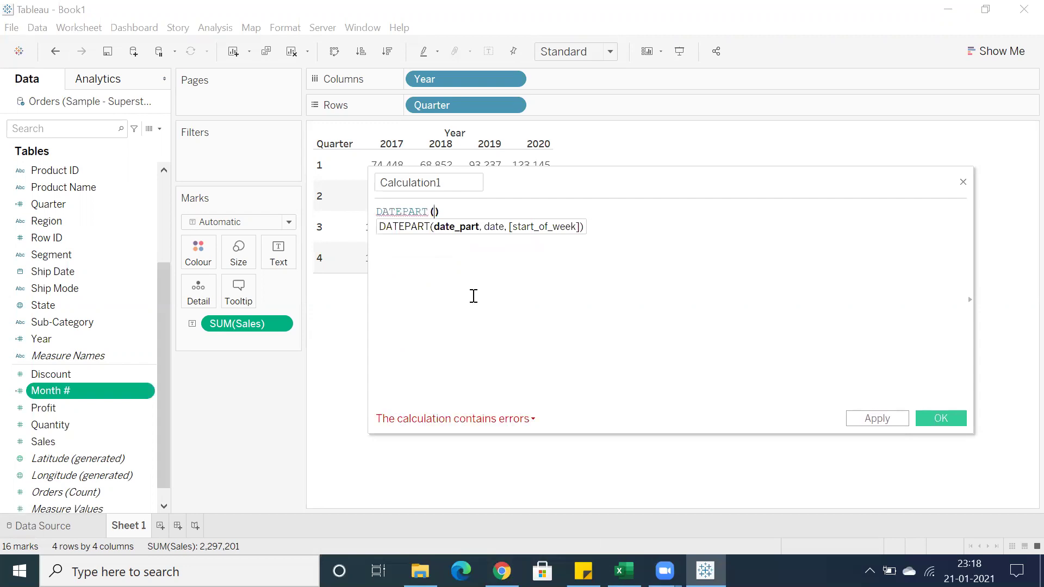
{"action": "left_click", "coordinate": [964, 182]}
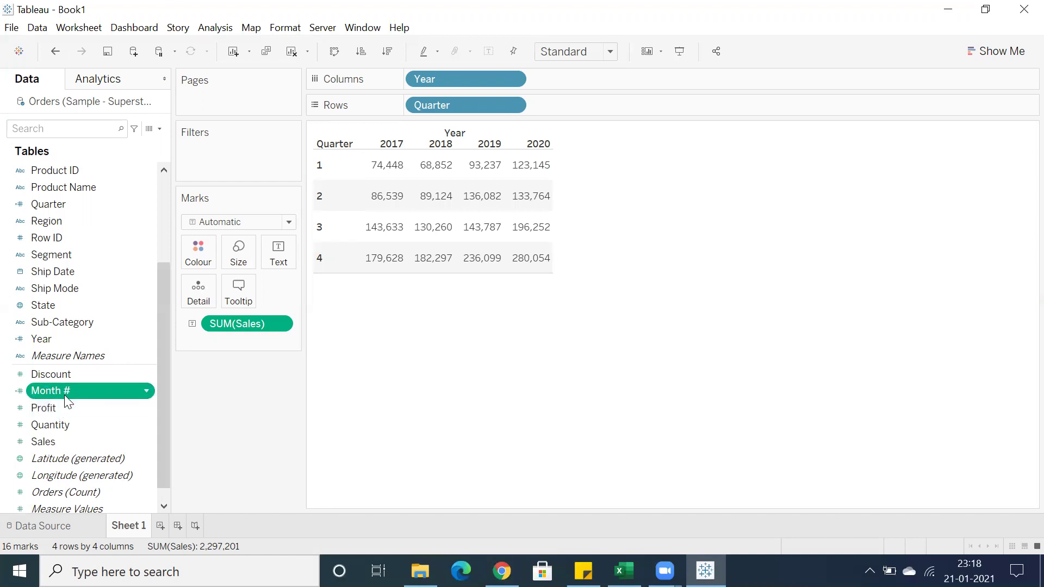
Convert the Month # measure to a dimension and add it to Rows after Quarter.
{"action": "left_click_drag", "start_coordinate": [71, 391], "coordinate": [80, 284]}
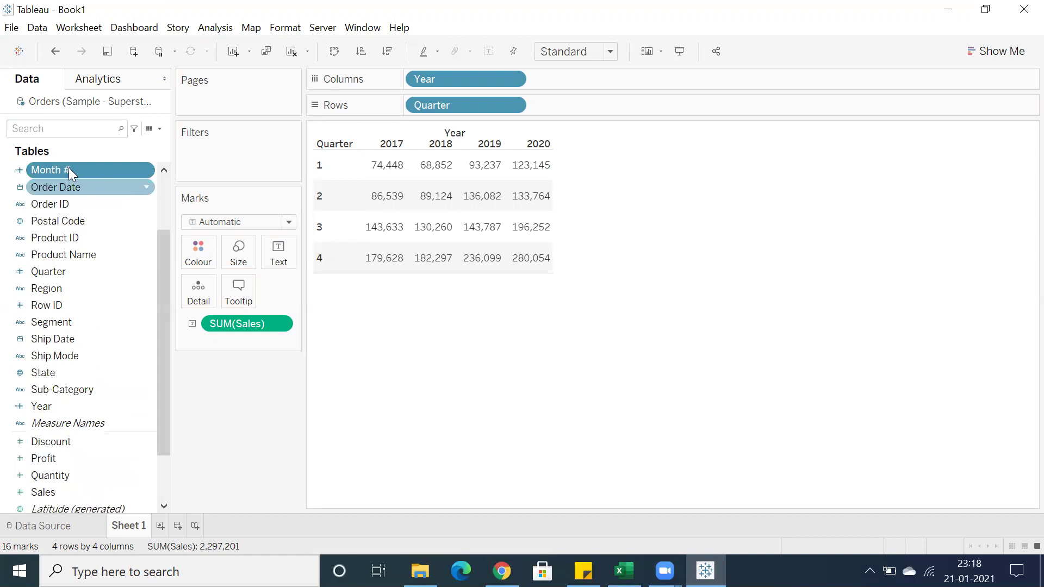
{"action": "left_click_drag", "start_coordinate": [75, 170], "coordinate": [626, 102]}
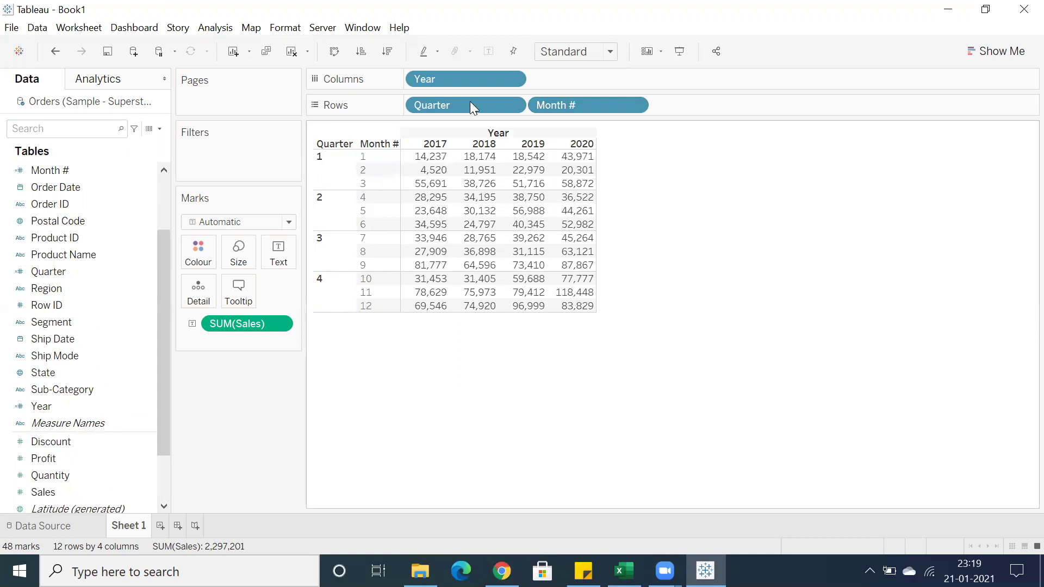
{"action": "mouse_move", "coordinate": [431, 209]}
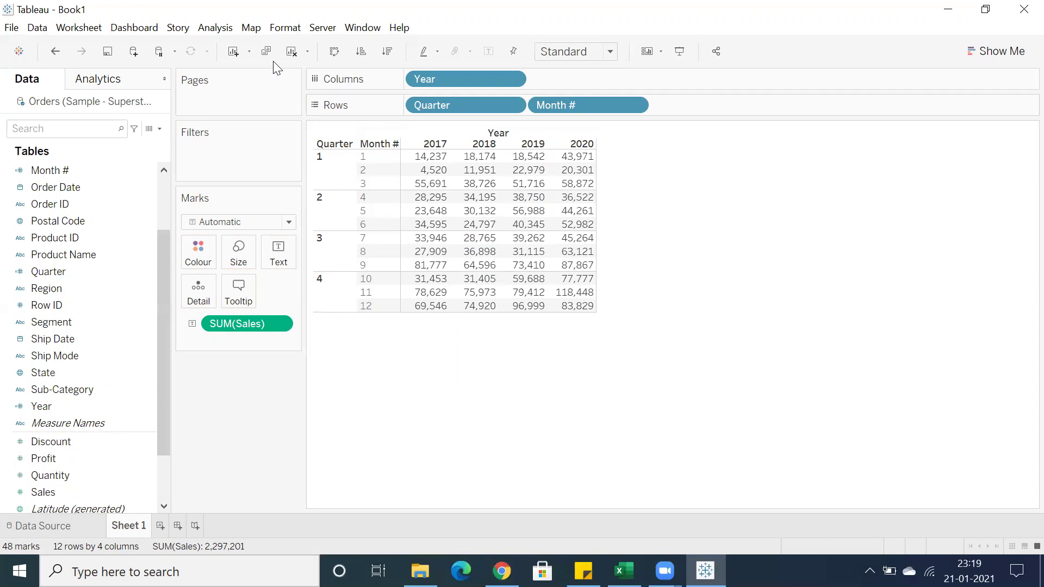
Create a new calculated field with the formula DATENAME('month',[Order Date]).
{"action": "left_click", "coordinate": [216, 27]}
{"action": "left_click", "coordinate": [266, 337]}
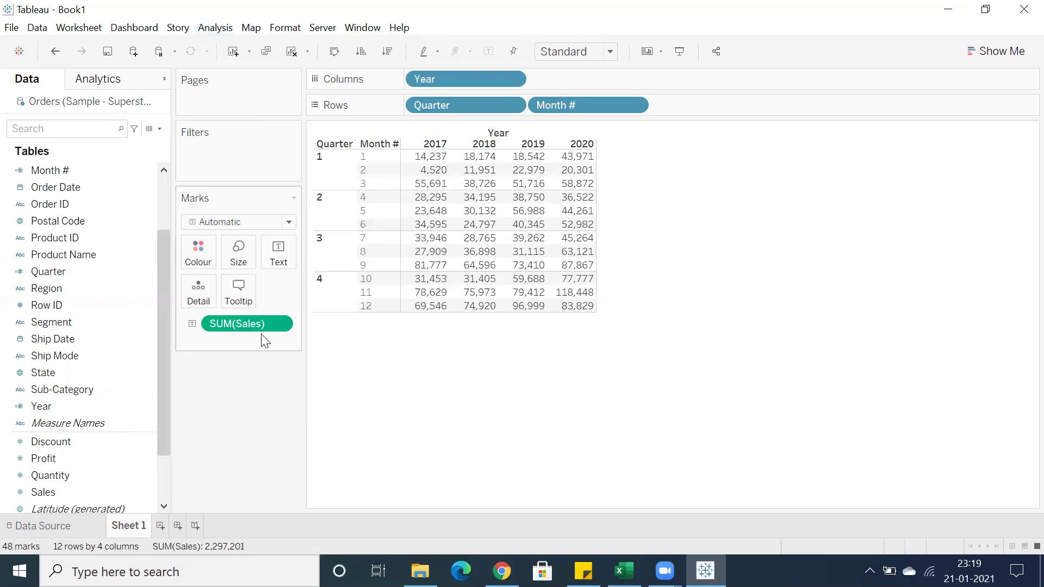
{"action": "type", "text": "daten"}
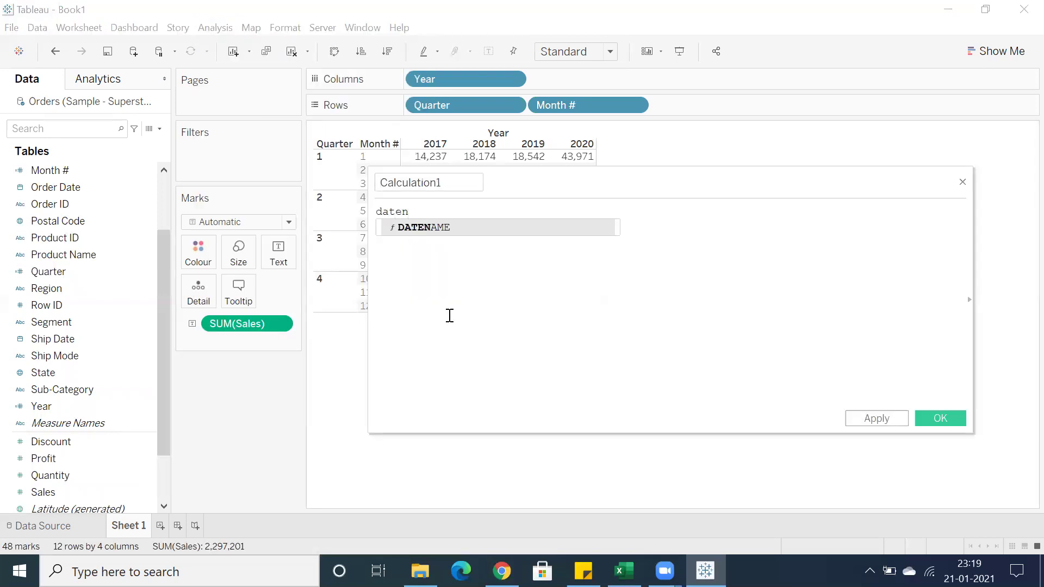
{"action": "key", "text": "Return"}
{"action": "type", "text": "'"}
{"action": "type", "text": "month',or"}
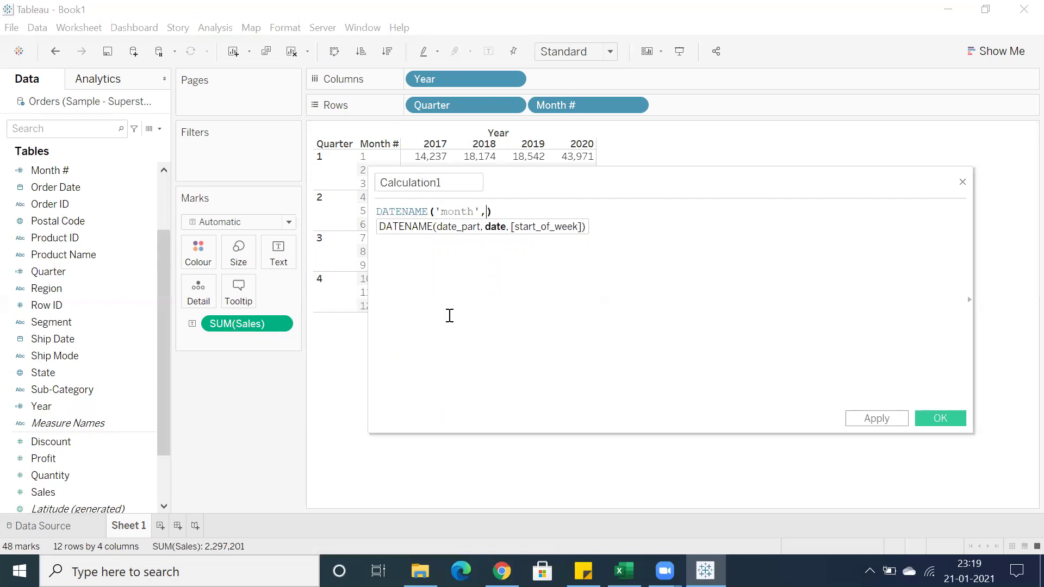
{"action": "type", "text": "de"}
{"action": "key", "text": "Return"}
{"action": "double_click", "coordinate": [398, 211]}
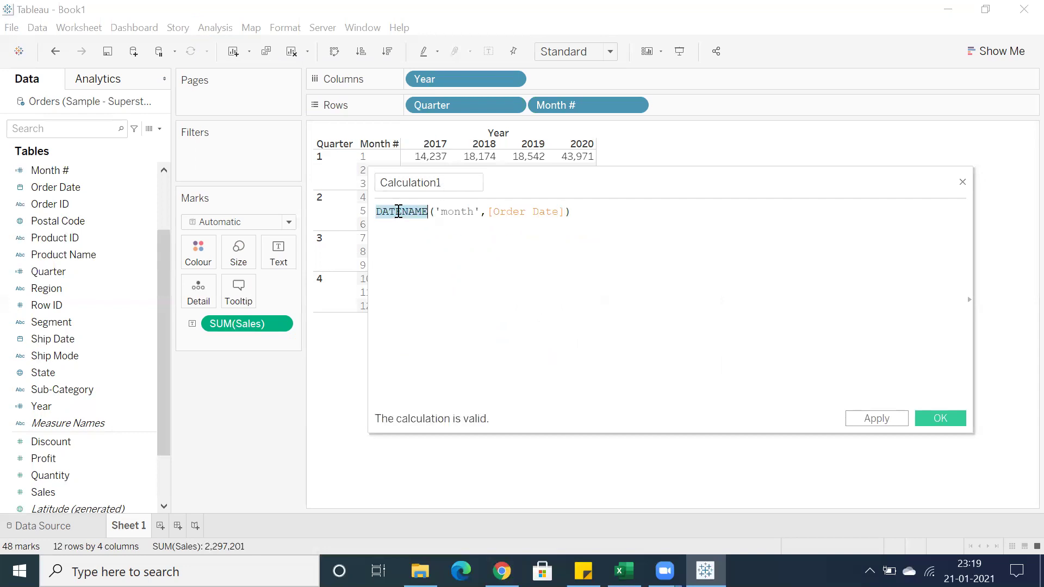
{"action": "left_click", "coordinate": [572, 212]}
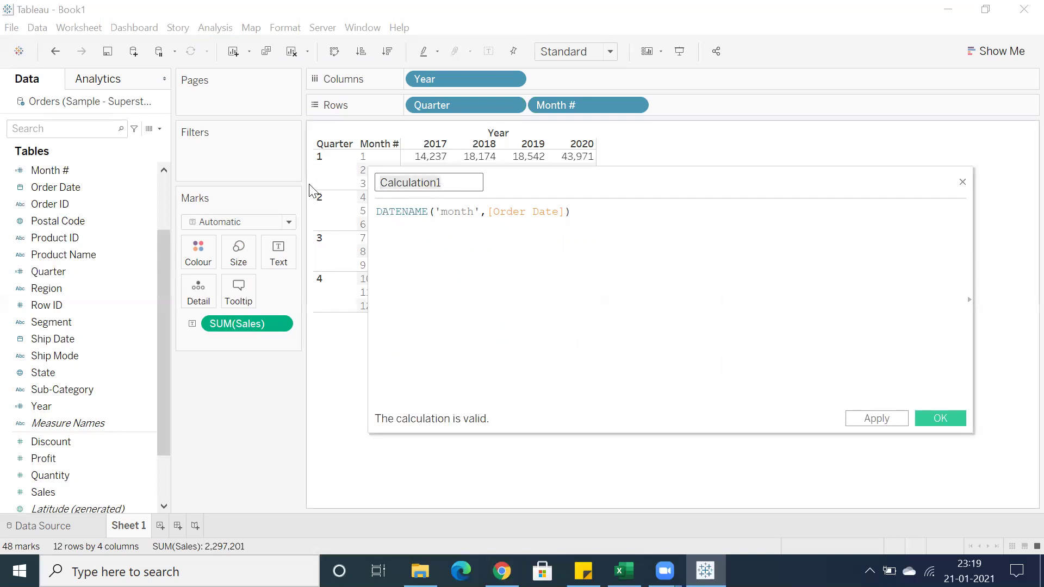
Name the calculation Month Name, copy its DATENAME formula, and save the field.
{"action": "type", "text": "Month Name"}
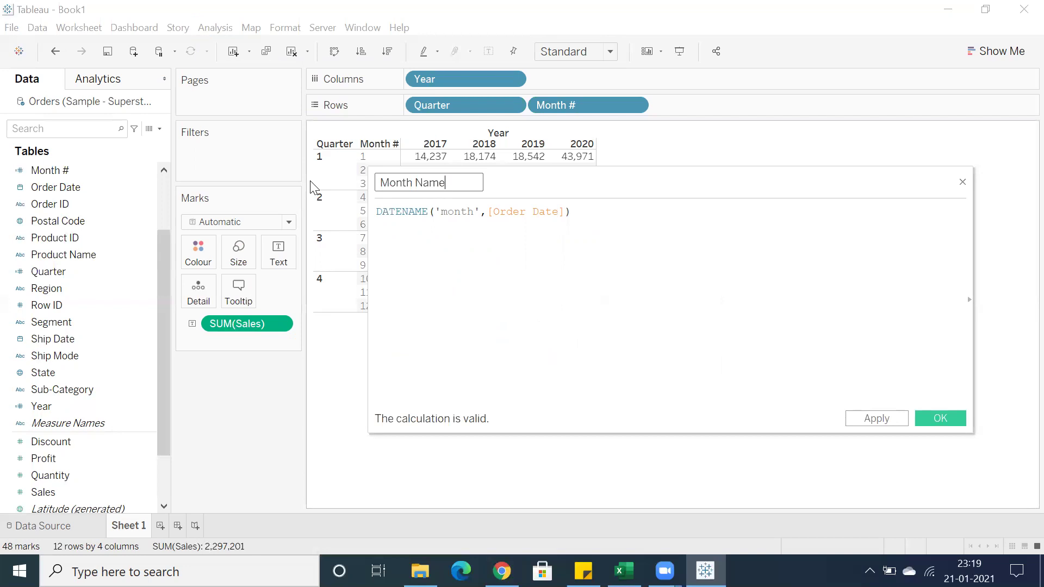
{"action": "triple_click", "coordinate": [540, 221]}
{"action": "key", "text": "ctrl+c"}
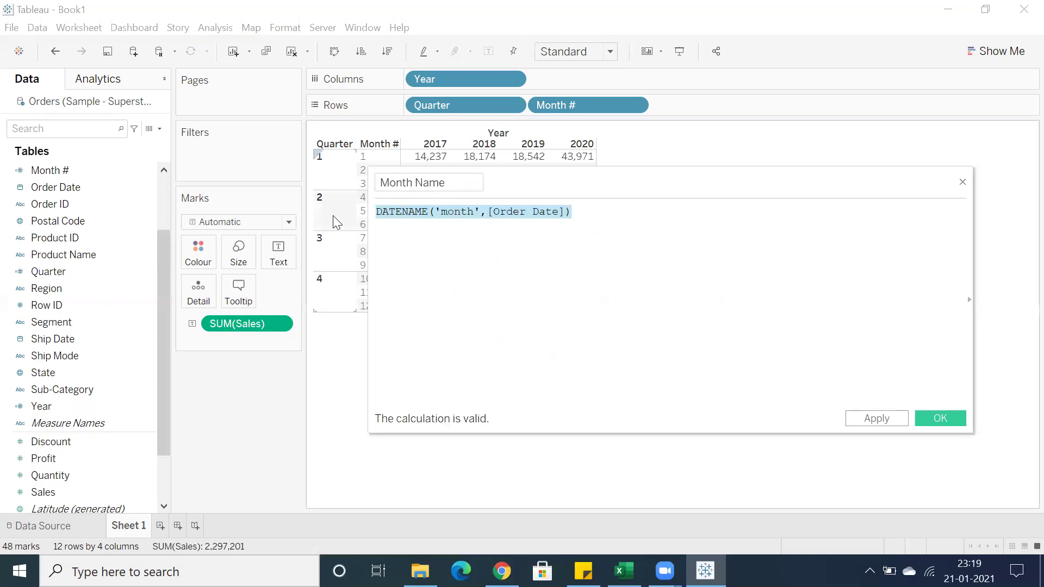
{"action": "left_click", "coordinate": [940, 418]}
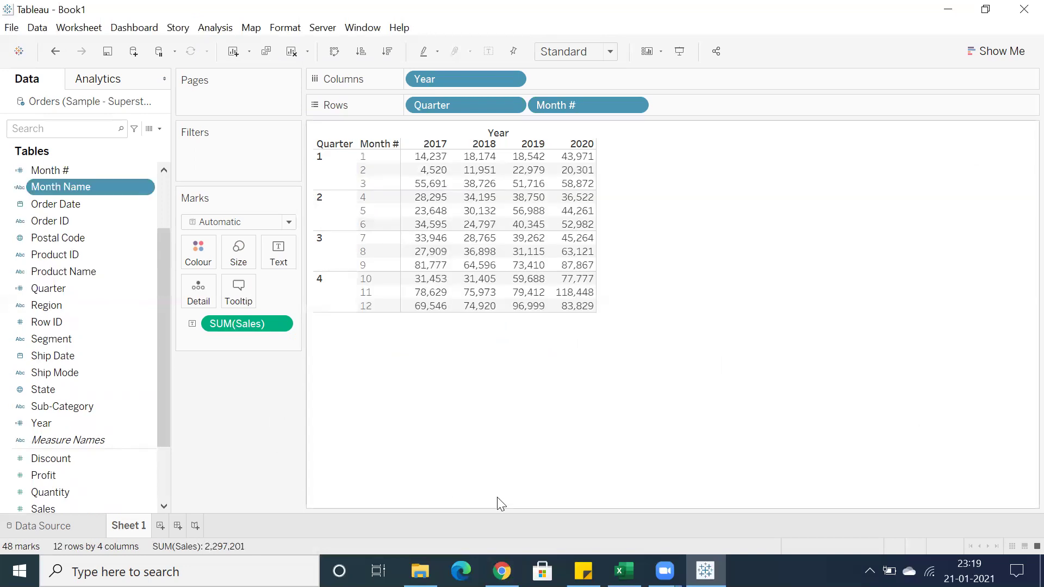
Switch to Excel, paste the DATENAME('month',[Order Date]) formula text into cell C7, and return to Tableau.
{"action": "left_click", "coordinate": [623, 571]}
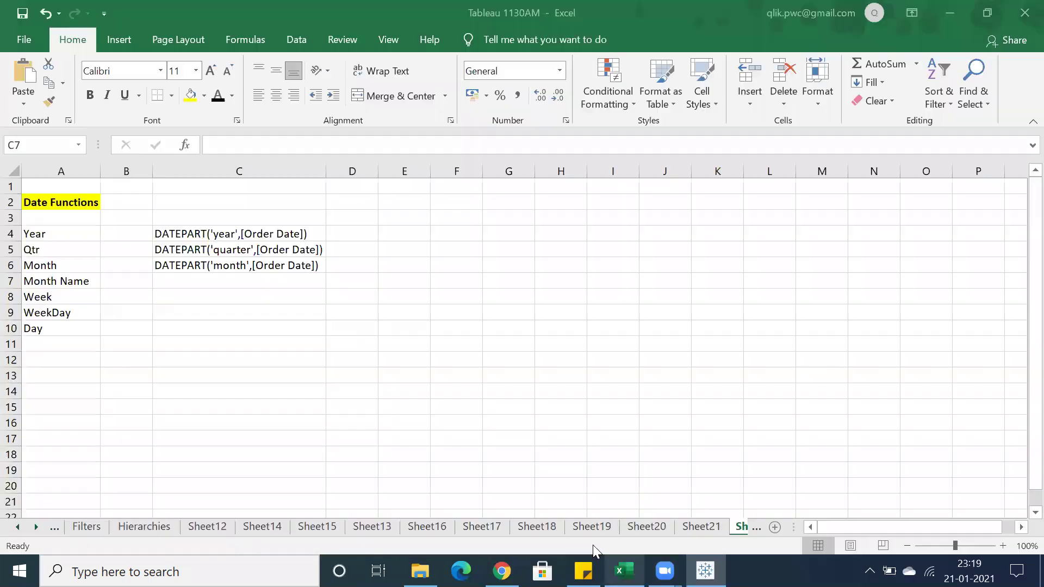
{"action": "key", "text": "ctrl+v"}
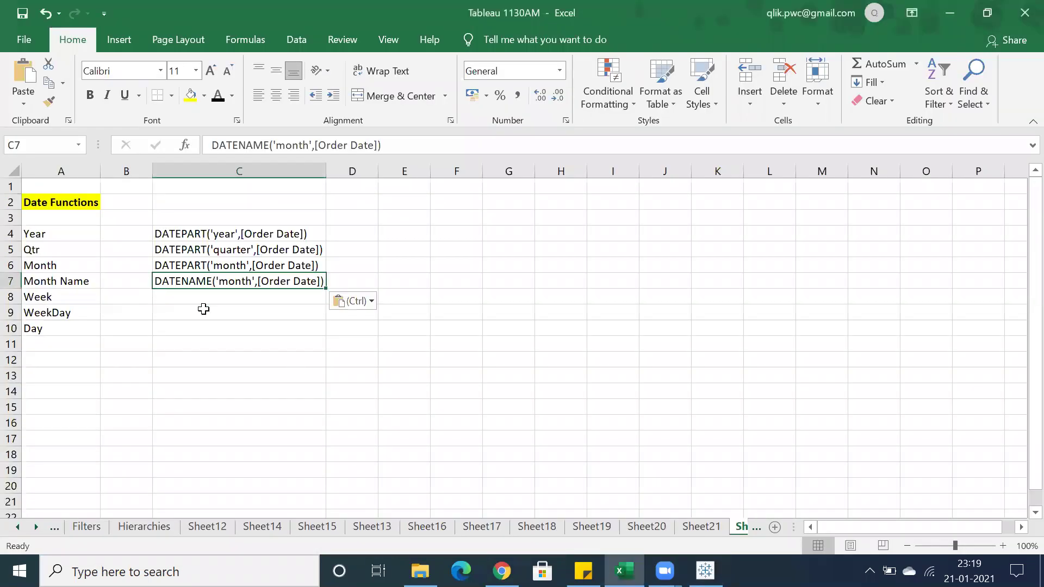
{"action": "left_click", "coordinate": [705, 571]}
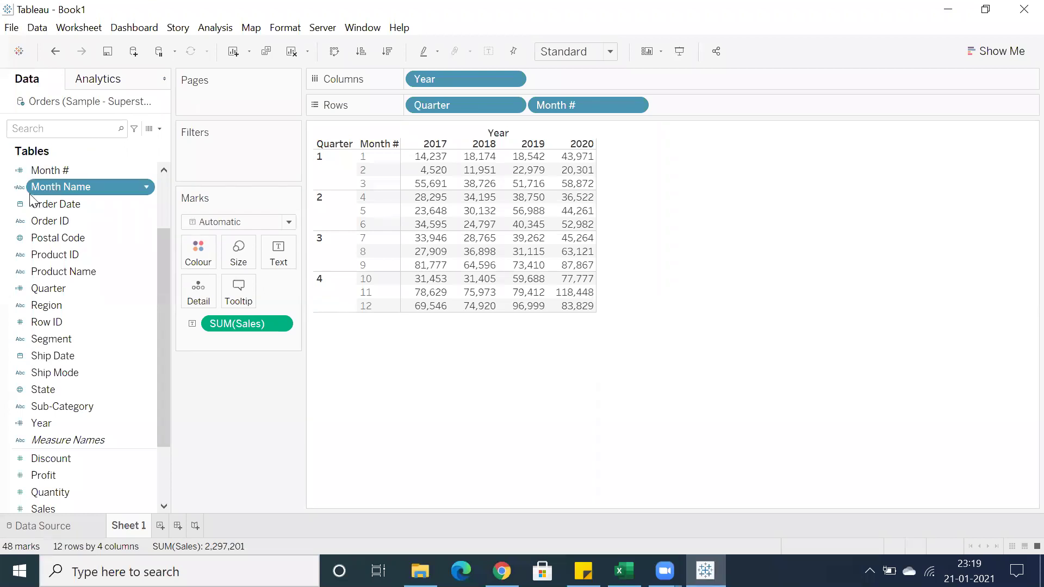
Check the data type assigned to the Month Name field in the list of available types.
{"action": "scroll", "coordinate": [83, 305], "scroll_direction": "down", "scroll_amount": 2}
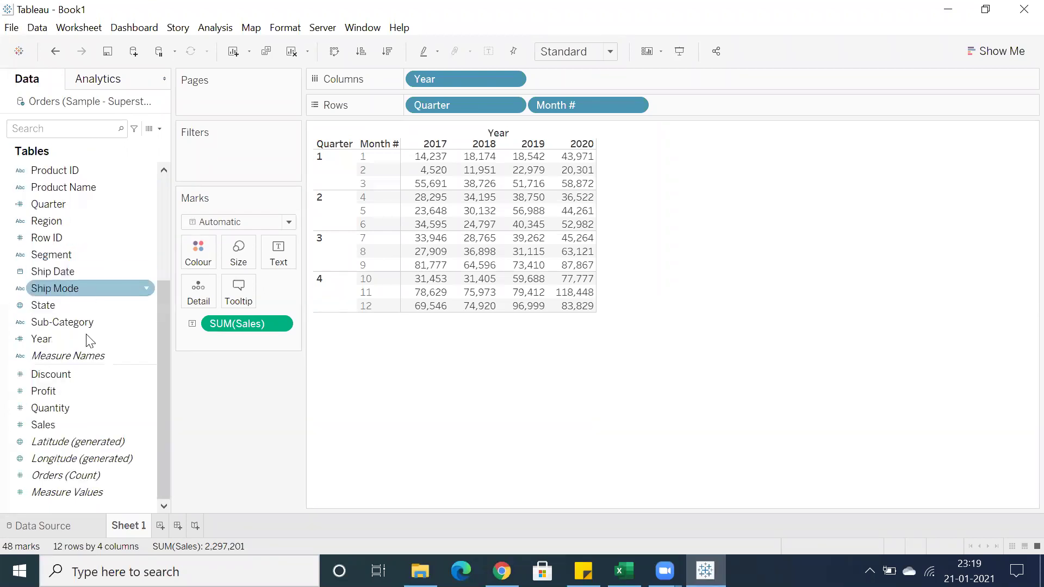
{"action": "scroll", "coordinate": [82, 381], "scroll_direction": "up", "scroll_amount": 4}
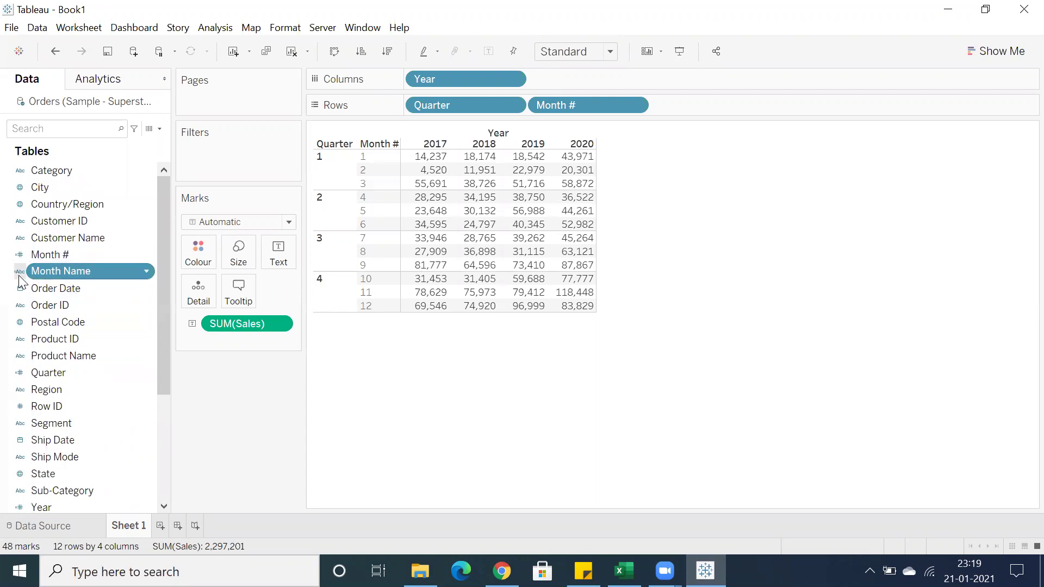
{"action": "left_click", "coordinate": [19, 276]}
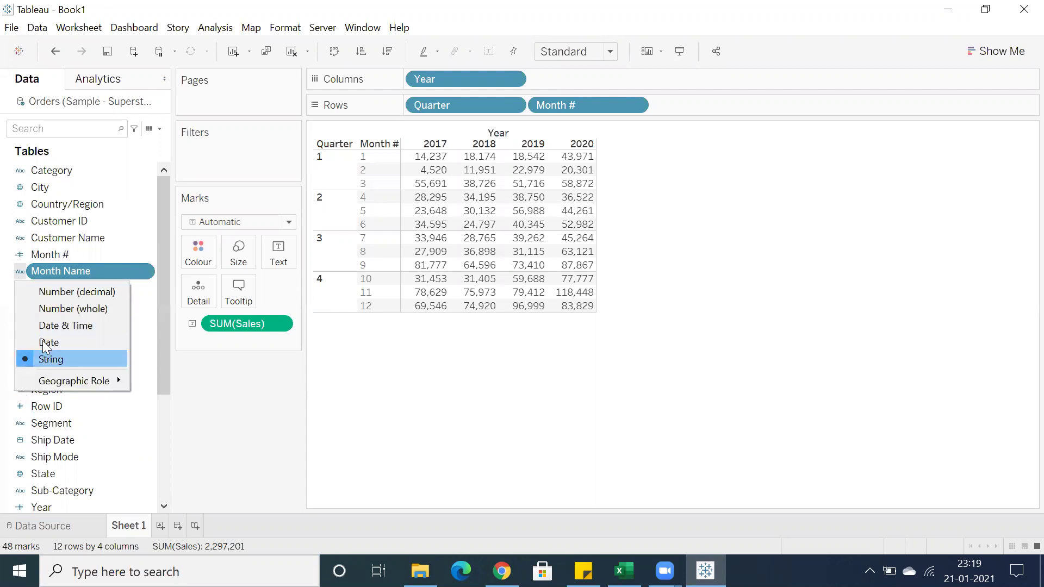
{"action": "left_click", "coordinate": [216, 376]}
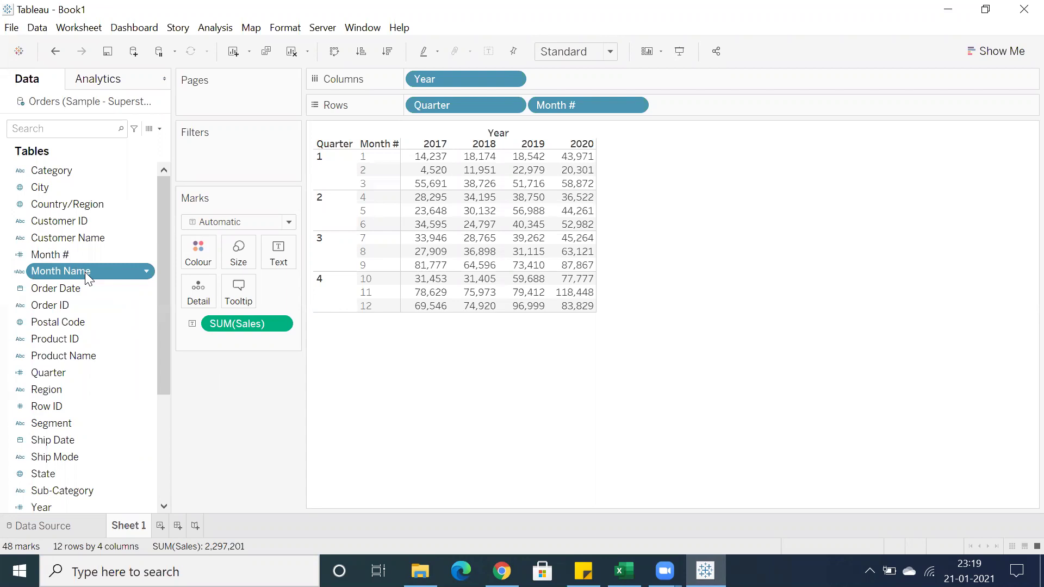
Add Month Name to Rows after Month # and slightly widen its column in the table.
{"action": "left_click_drag", "start_coordinate": [145, 268], "coordinate": [748, 105]}
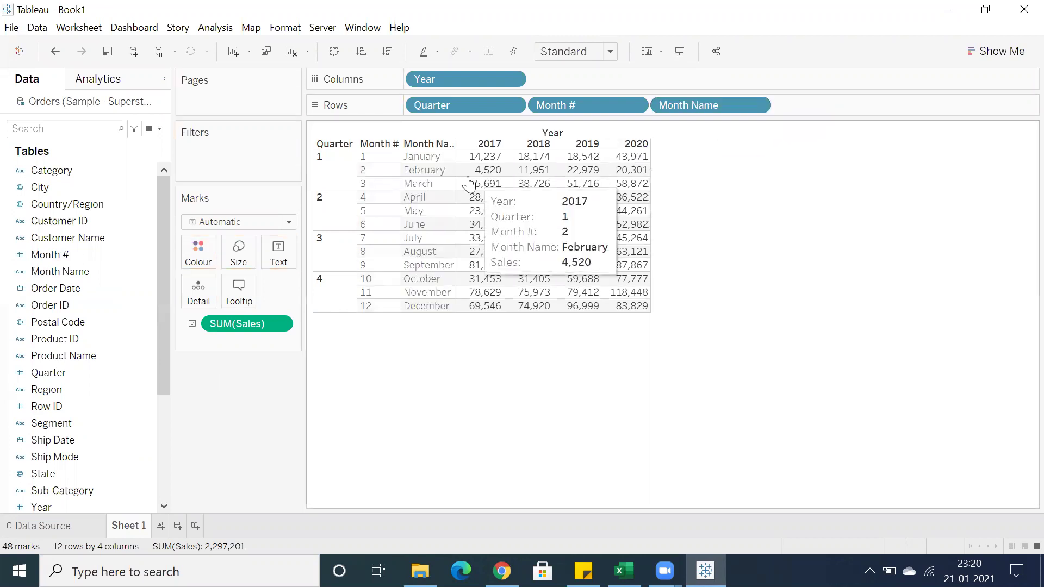
{"action": "left_click_drag", "start_coordinate": [460, 196], "coordinate": [467, 196]}
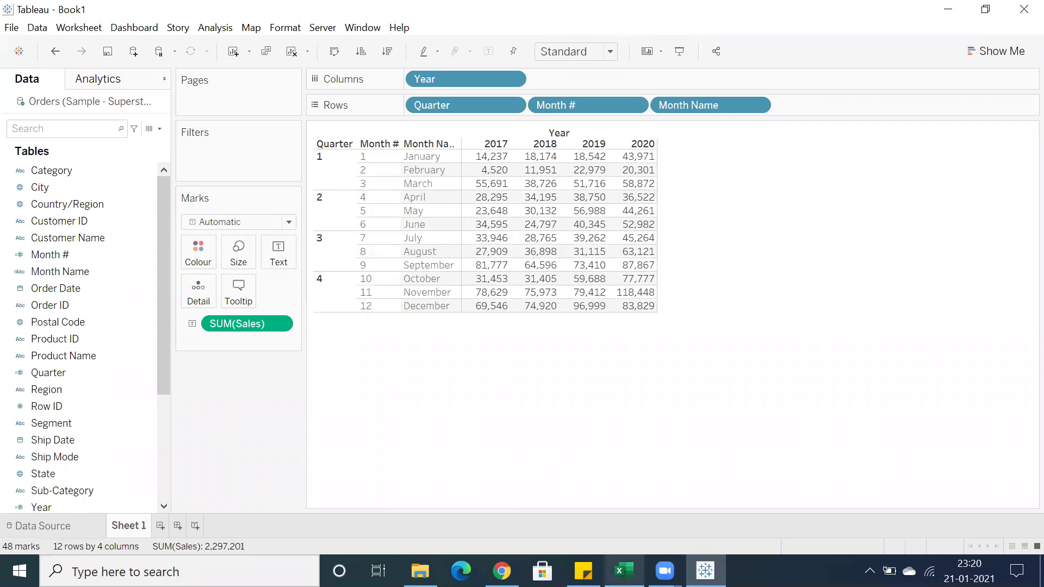
Switch to the Excel workbook to check the Week entry in the Date Functions list, and return to Tableau.
{"action": "left_click", "coordinate": [624, 571]}
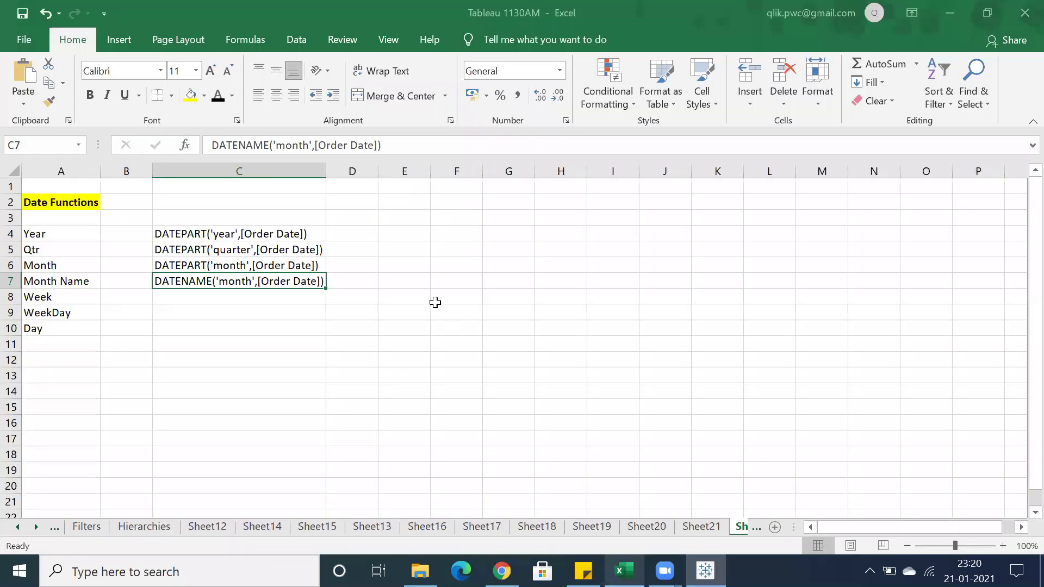
{"action": "left_click", "coordinate": [41, 298]}
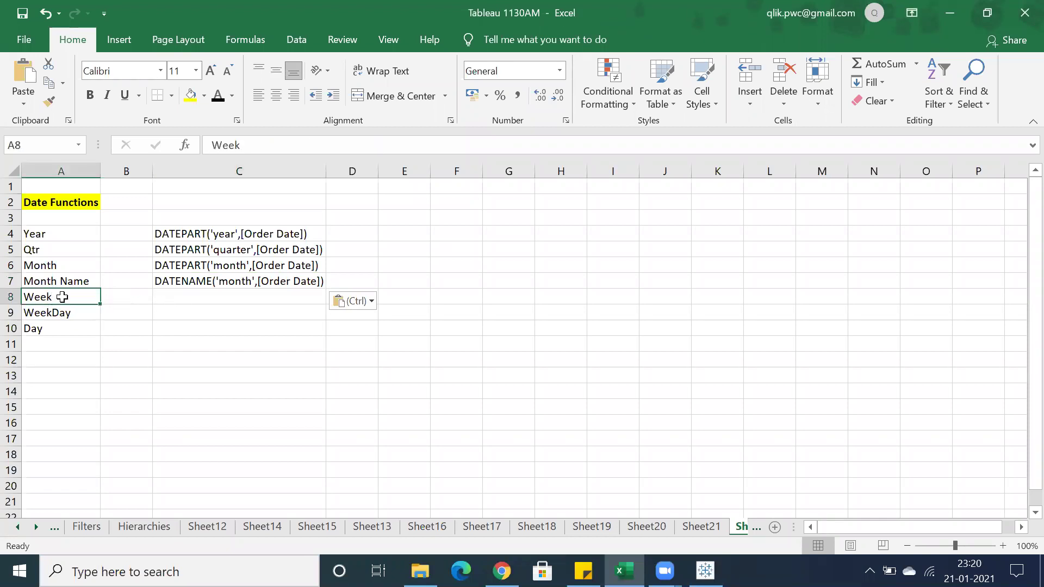
{"action": "left_click", "coordinate": [705, 571]}
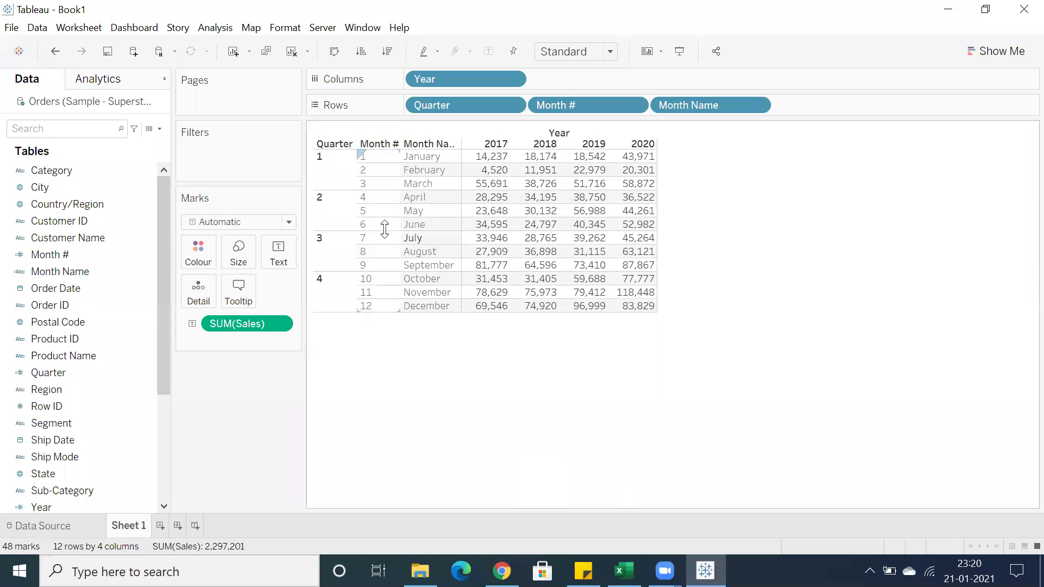
Start a new calculated field and look up the WEEK function's description in the formula suggestions.
{"action": "left_click", "coordinate": [216, 27]}
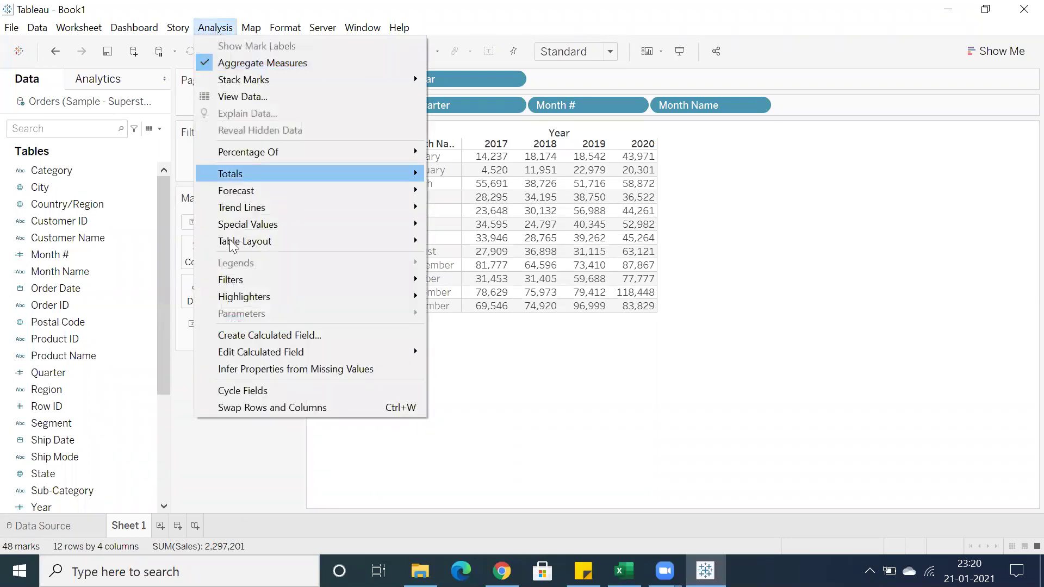
{"action": "left_click", "coordinate": [256, 334]}
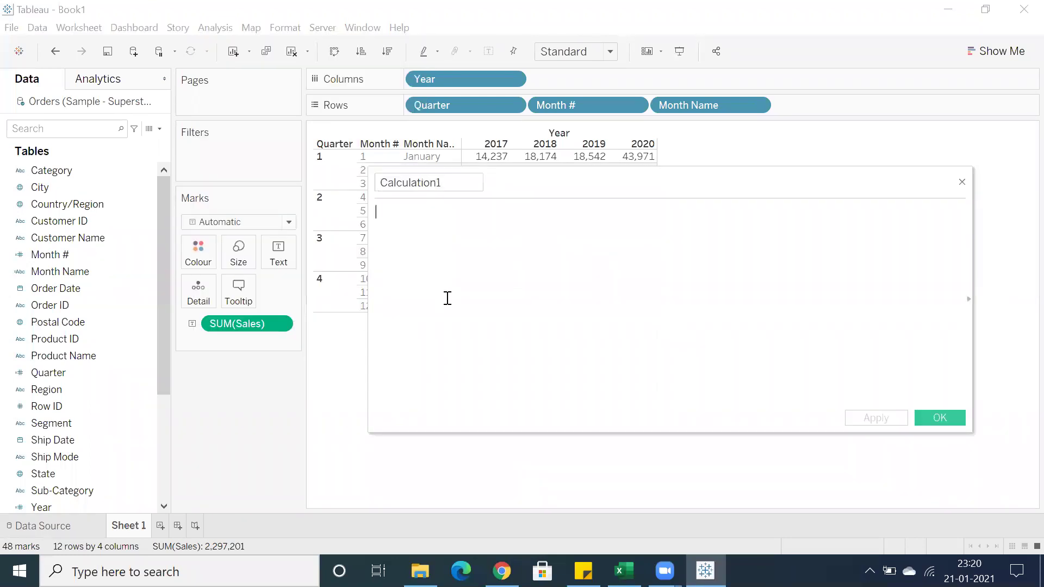
{"action": "type", "text": "date"}
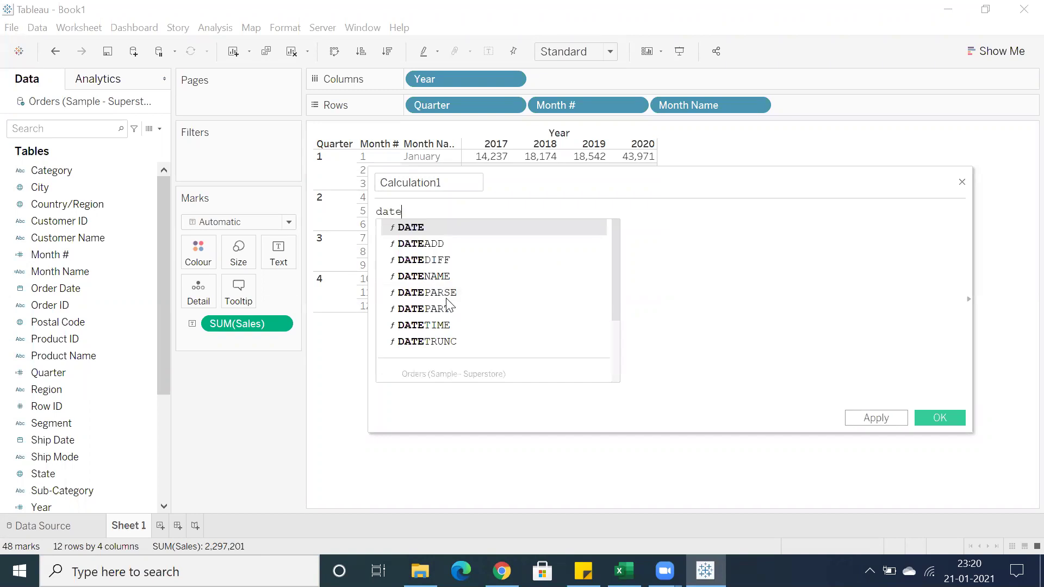
{"action": "key", "text": "BackSpace"}
{"action": "key", "text": "BackSpace"}
{"action": "key", "text": "BackSpace"}
{"action": "key", "text": "BackSpace"}
{"action": "type", "text": "wee"}
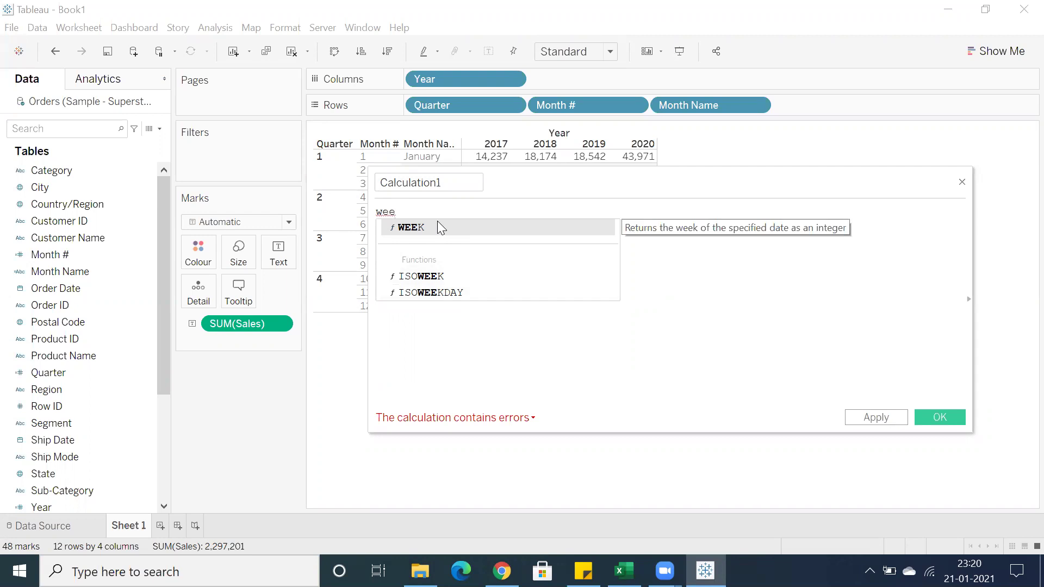
{"action": "key", "text": "BackSpace"}
{"action": "key", "text": "BackSpace"}
{"action": "key", "text": "BackSpace"}
Replace the partial entry with the formula DATEPART('week',[Order Date]) and name the calculated field Week#.
{"action": "type", "text": "dat"}
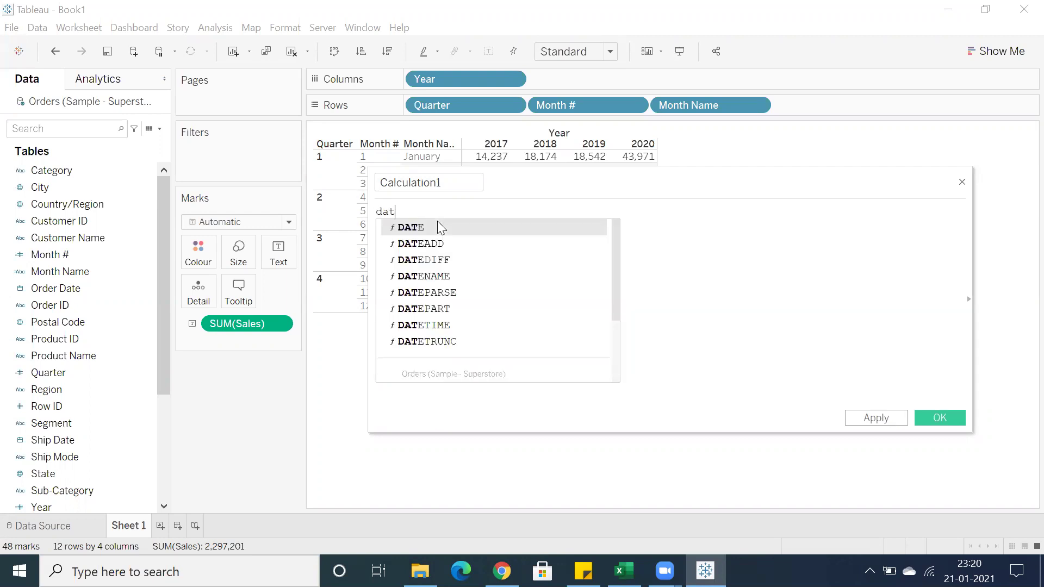
{"action": "type", "text": "epart"}
{"action": "key", "text": "Return"}
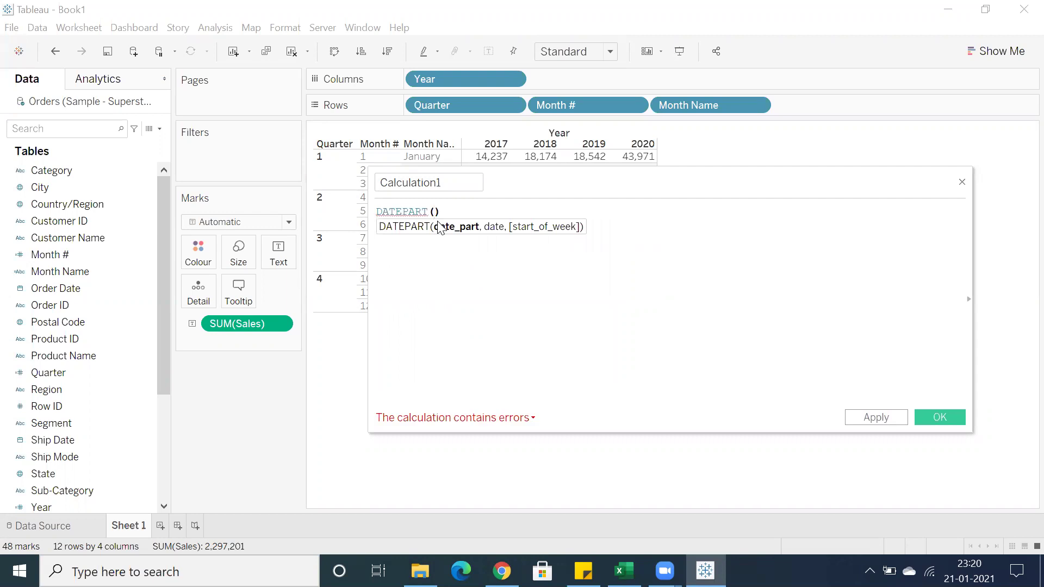
{"action": "type", "text": "'"}
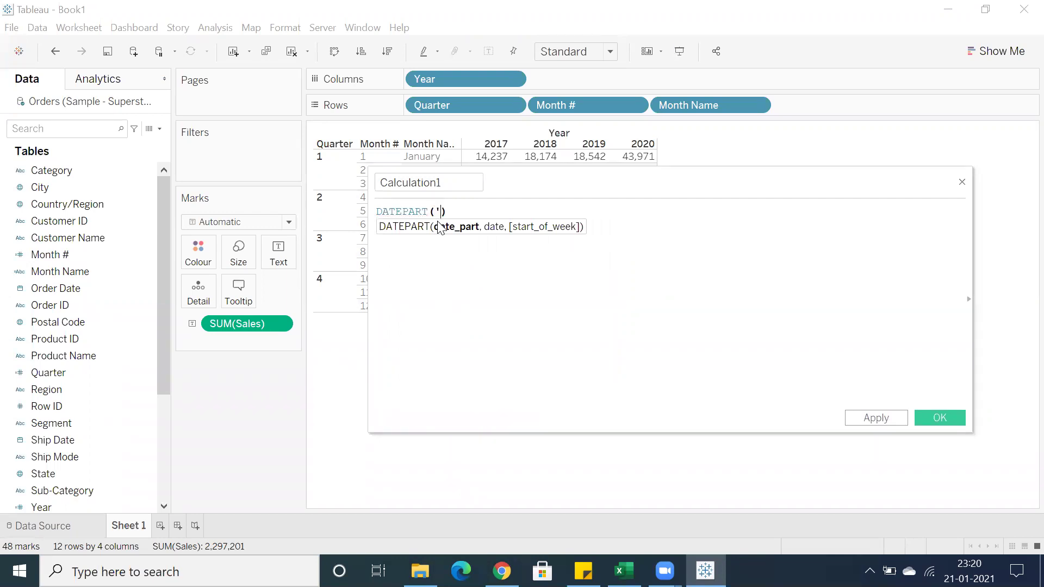
{"action": "type", "text": "week',"}
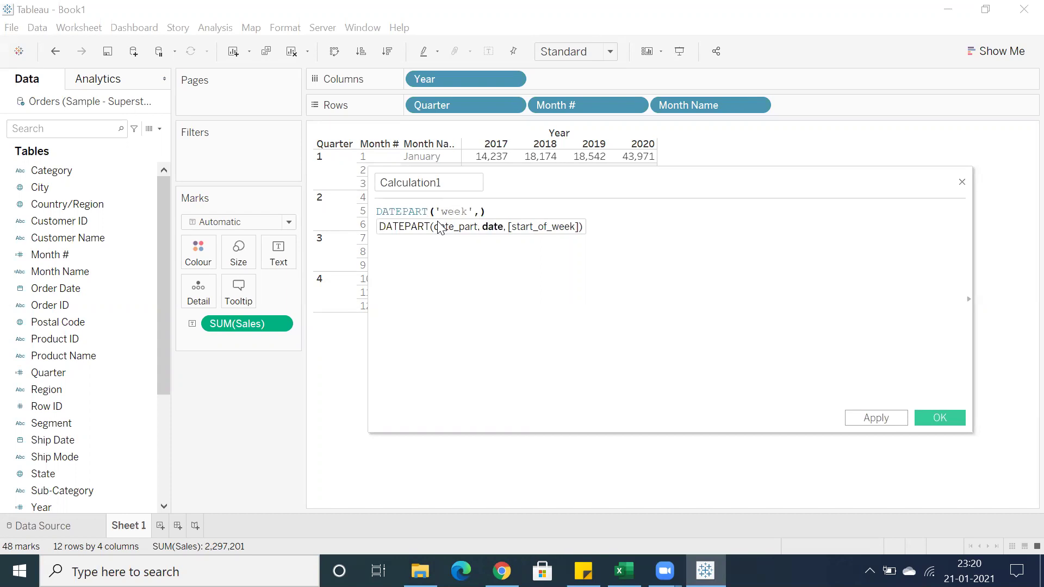
{"action": "type", "text": "[Orde"}
{"action": "key", "text": "Return"}
{"action": "left_click_drag", "start_coordinate": [451, 184], "coordinate": [326, 173]}
{"action": "type", "text": "Week#"}
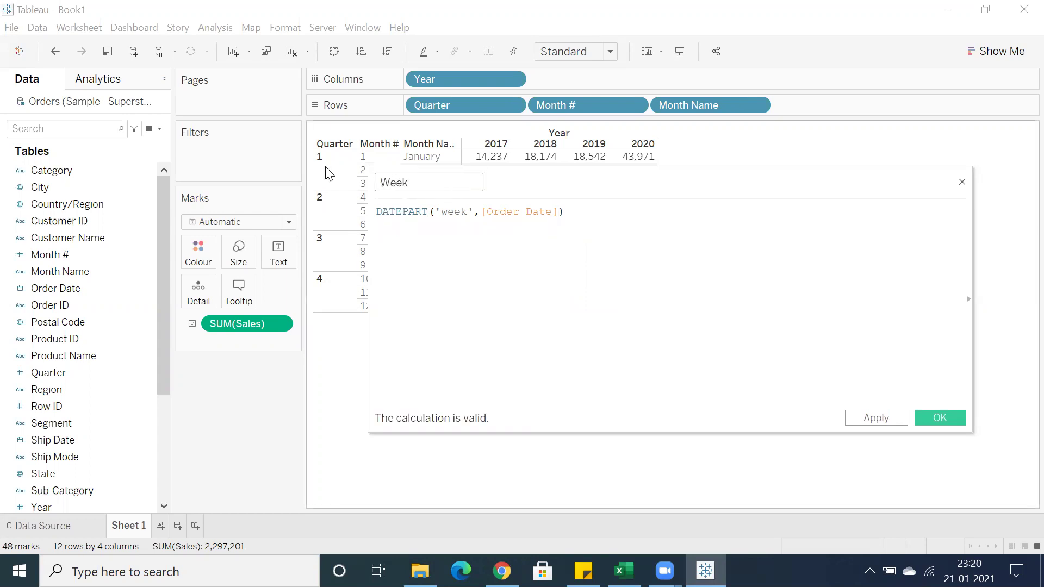
Add the alternative formula WEEK([Order Date]) below the DATEPART line and comment it out with //.
{"action": "left_click", "coordinate": [577, 215]}
{"action": "key", "text": "Return"}
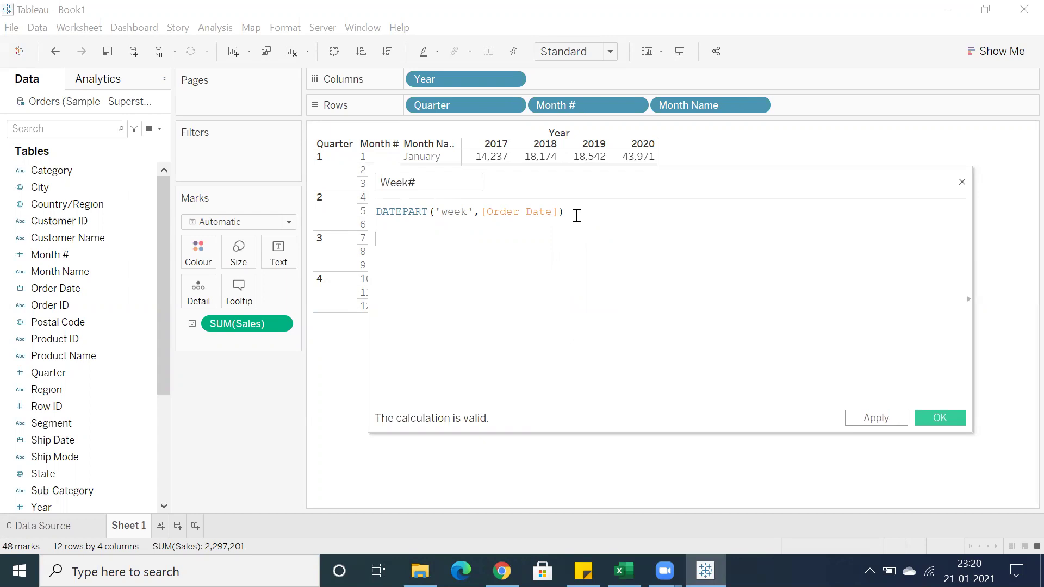
{"action": "type", "text": "Wee"}
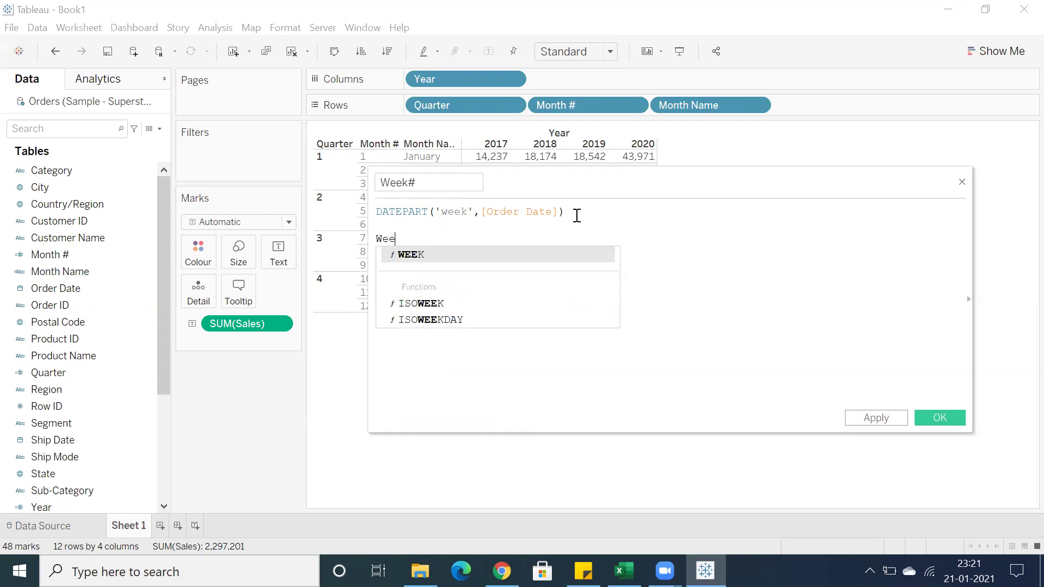
{"action": "key", "text": "Return"}
{"action": "type", "text": "ord"}
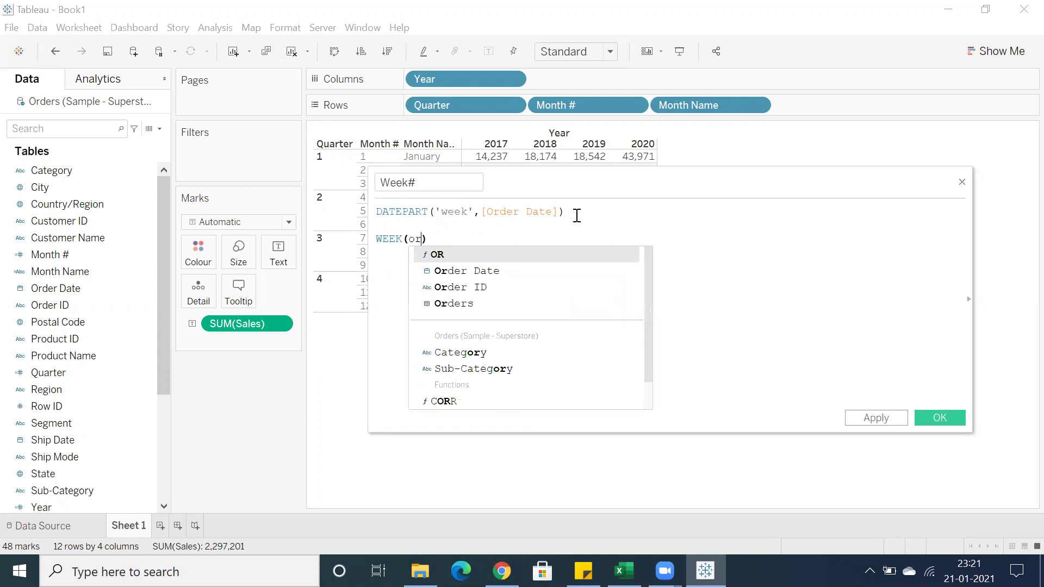
{"action": "key", "text": "Return"}
{"action": "left_click", "coordinate": [379, 239]}
{"action": "type", "text": "/"}
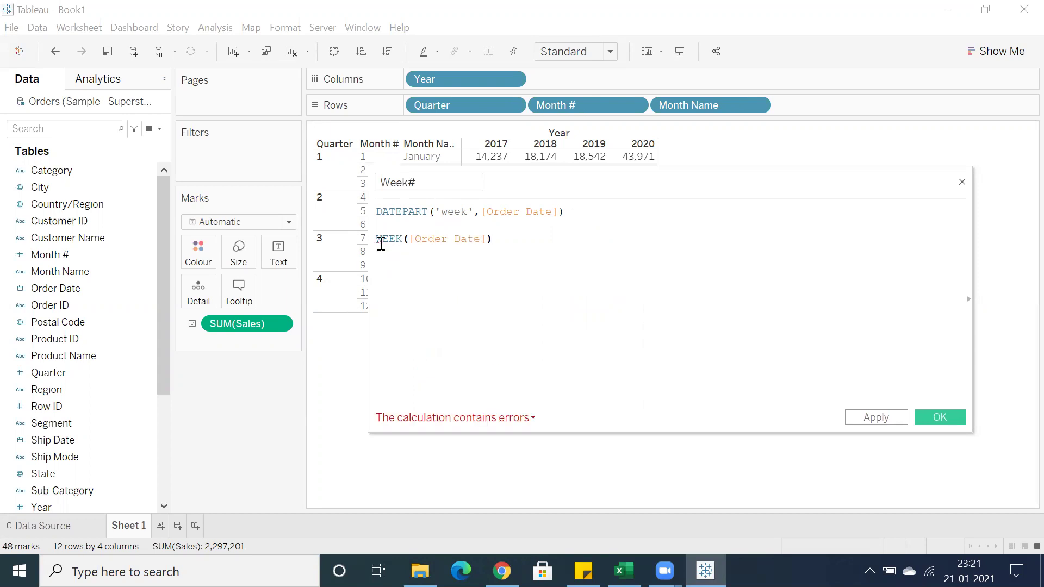
{"action": "type", "text": "/"}
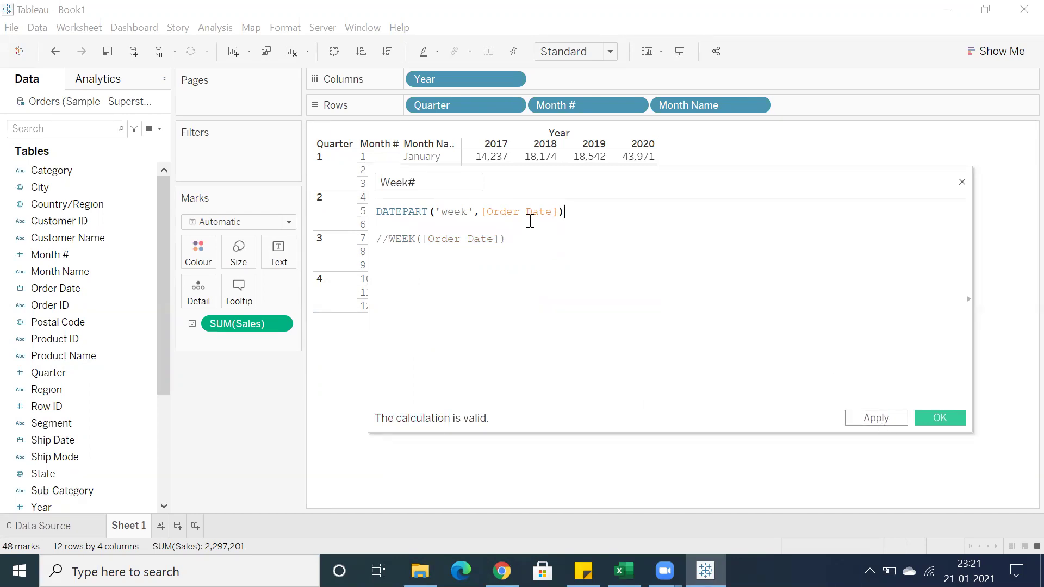
Copy the DATEPART('week',[Order Date]) formula and save the Week# calculated field.
{"action": "left_click_drag", "start_coordinate": [565, 213], "coordinate": [366, 217]}
{"action": "key", "text": "ctrl+c"}
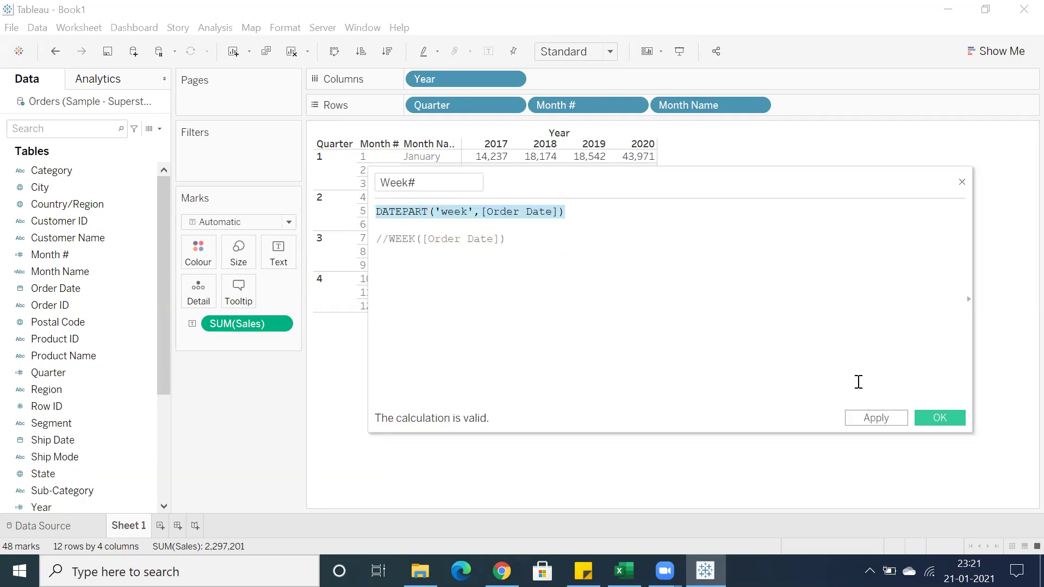
{"action": "left_click", "coordinate": [937, 419]}
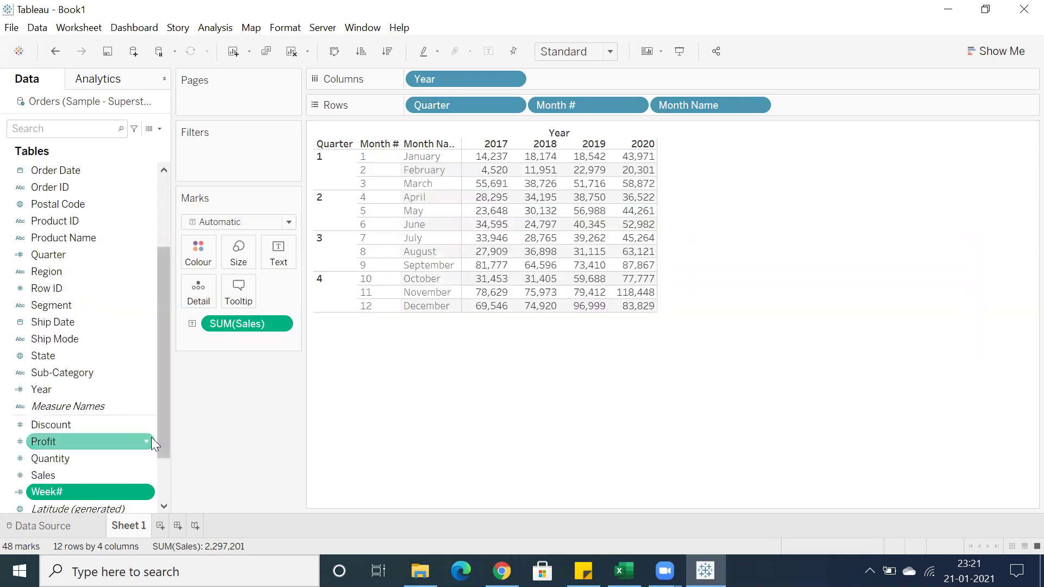
Add Week# to Rows after Month Name and review the weekly rows through December.
{"action": "left_click_drag", "start_coordinate": [87, 496], "coordinate": [834, 110]}
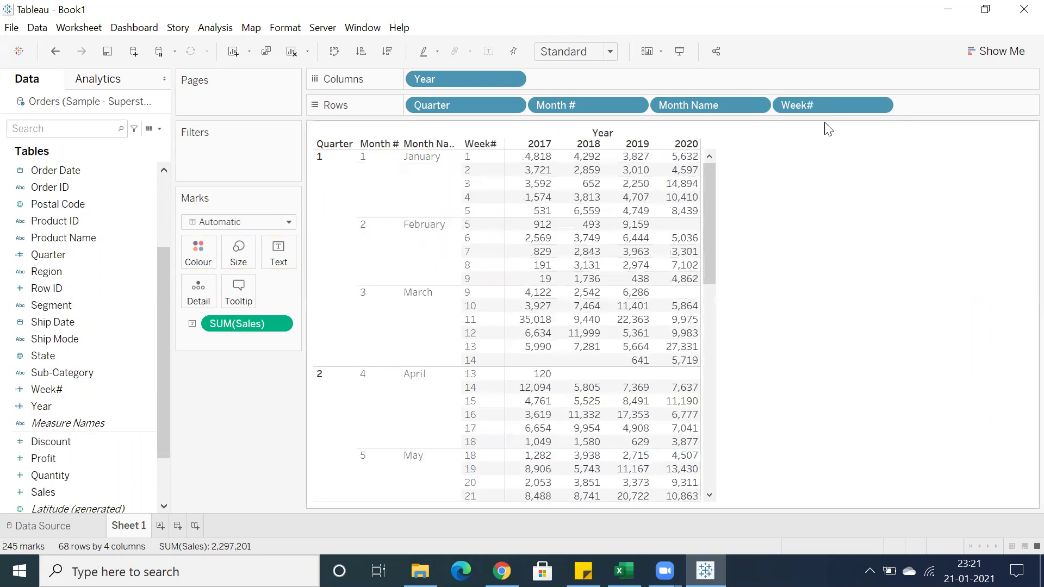
{"action": "scroll", "coordinate": [665, 262], "scroll_direction": "down", "scroll_amount": 10}
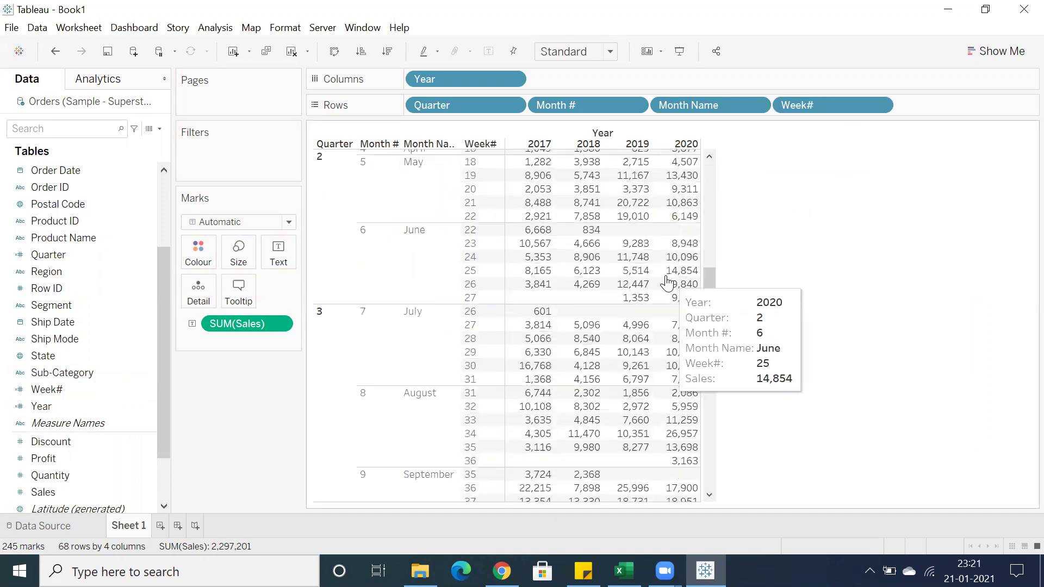
{"action": "scroll", "coordinate": [658, 293], "scroll_direction": "down", "scroll_amount": 3}
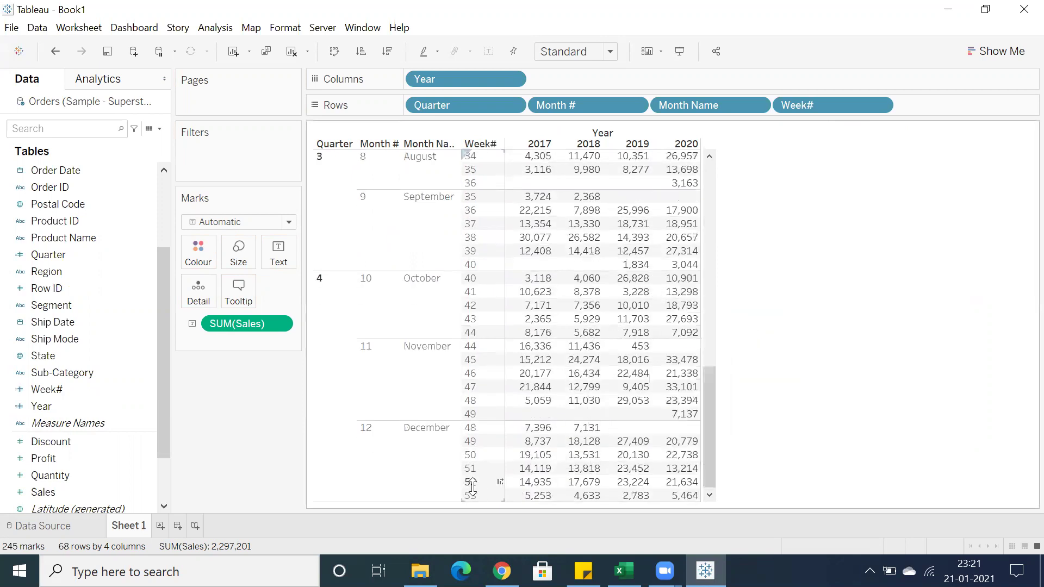
Switch to the Excel workbook and paste the copied week formula into cell C8 beside Week.
{"action": "left_click", "coordinate": [624, 571]}
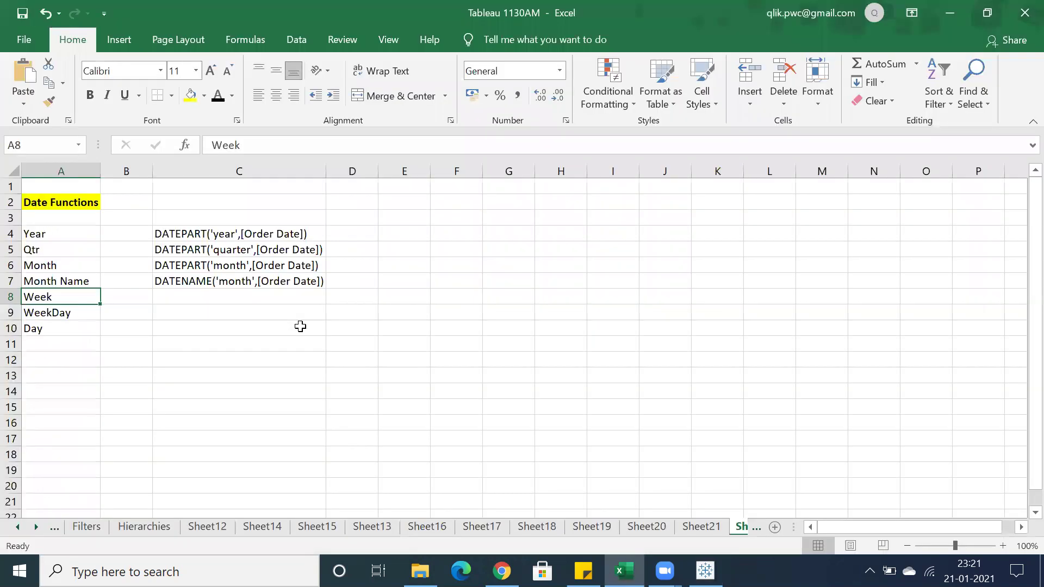
{"action": "left_click", "coordinate": [266, 303]}
{"action": "key", "text": "ctrl+v"}
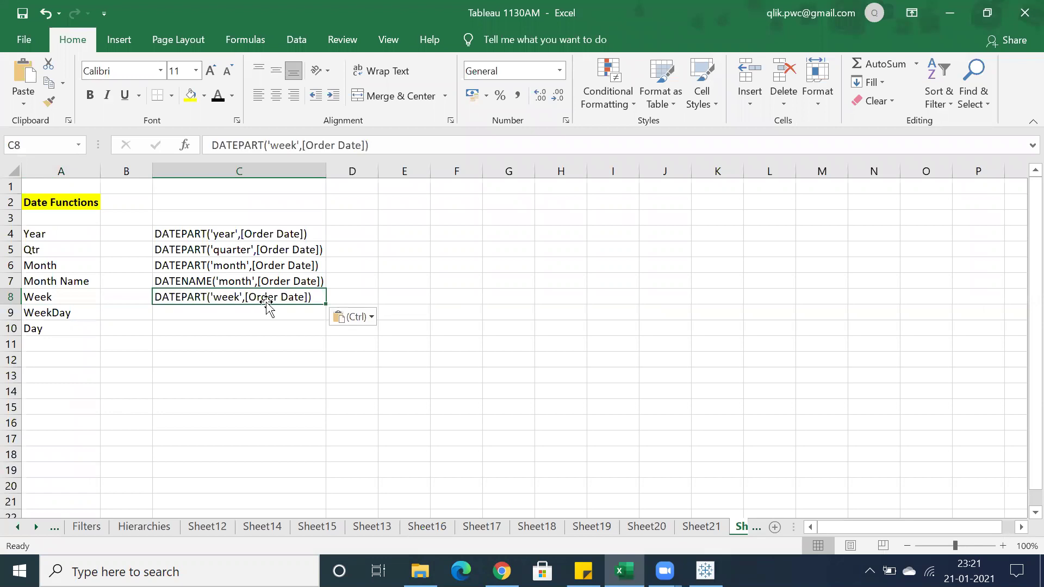
{"action": "left_click", "coordinate": [231, 326]}
{"action": "left_click", "coordinate": [158, 361]}
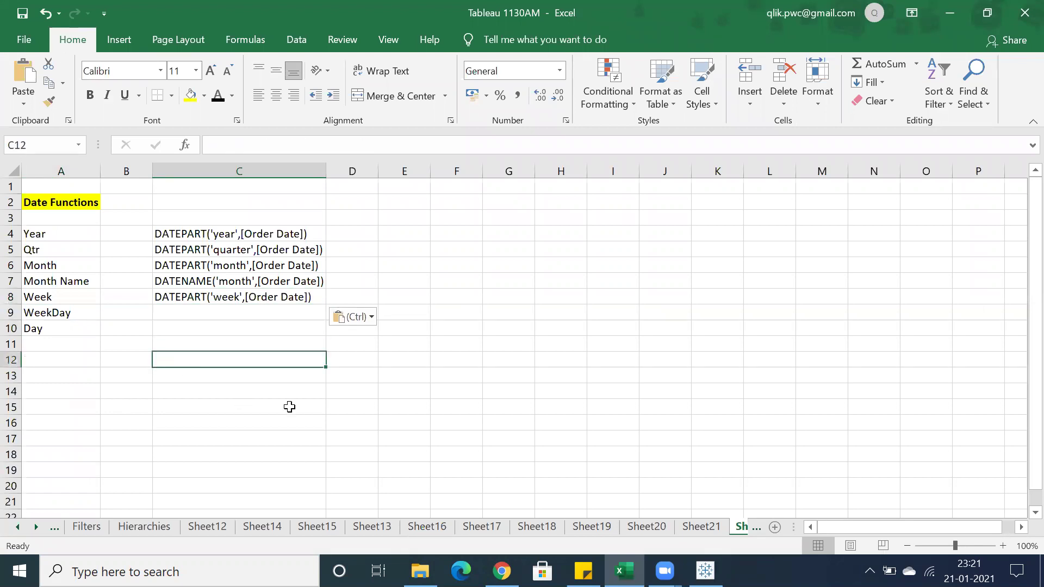
Return to Tableau and look back over the earlier weeks in the sales table.
{"action": "mouse_move", "coordinate": [705, 571]}
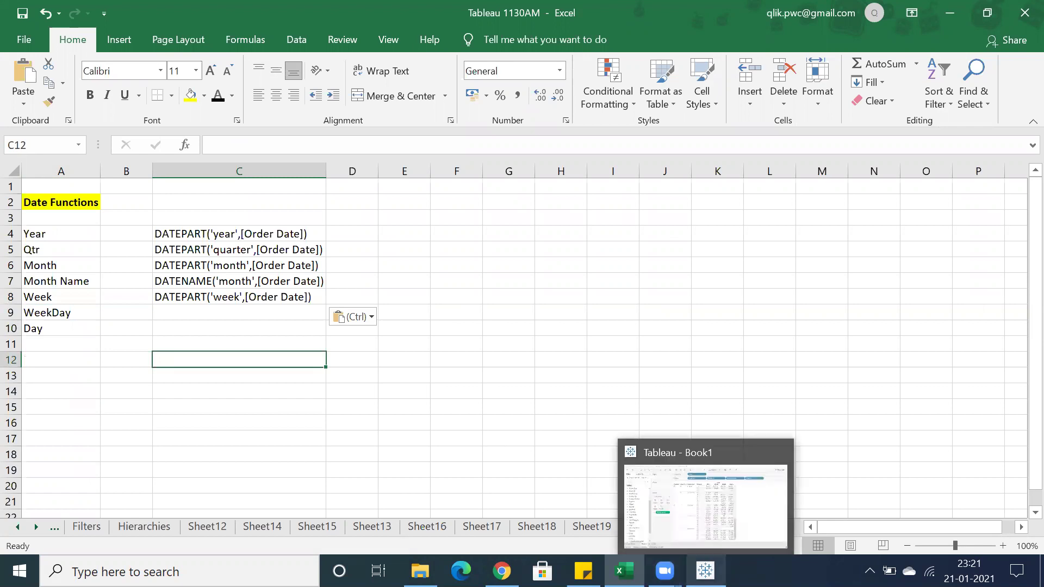
{"action": "left_click", "coordinate": [696, 549]}
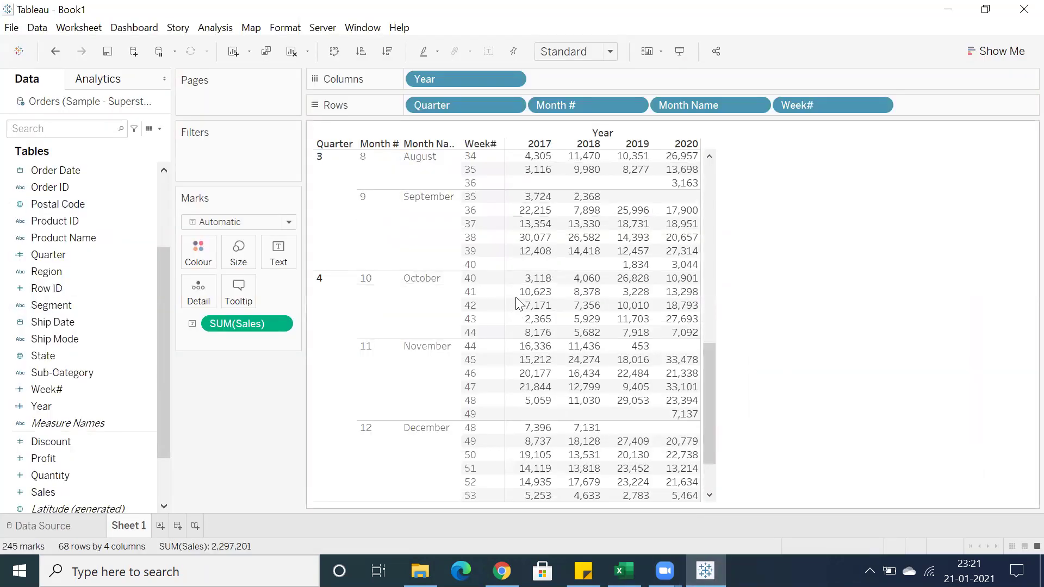
{"action": "scroll", "coordinate": [517, 303], "scroll_direction": "up", "scroll_amount": 10}
Switch to Excel, insert a row above Day, and enter Weekday Name in cell A10.
{"action": "key", "text": "alt+Tab"}
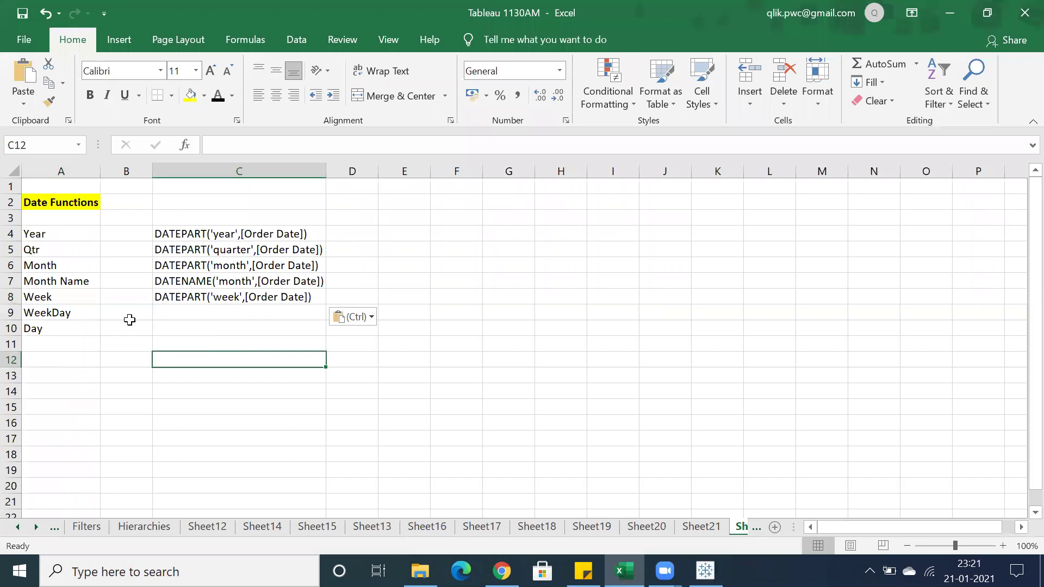
{"action": "left_click", "coordinate": [48, 315]}
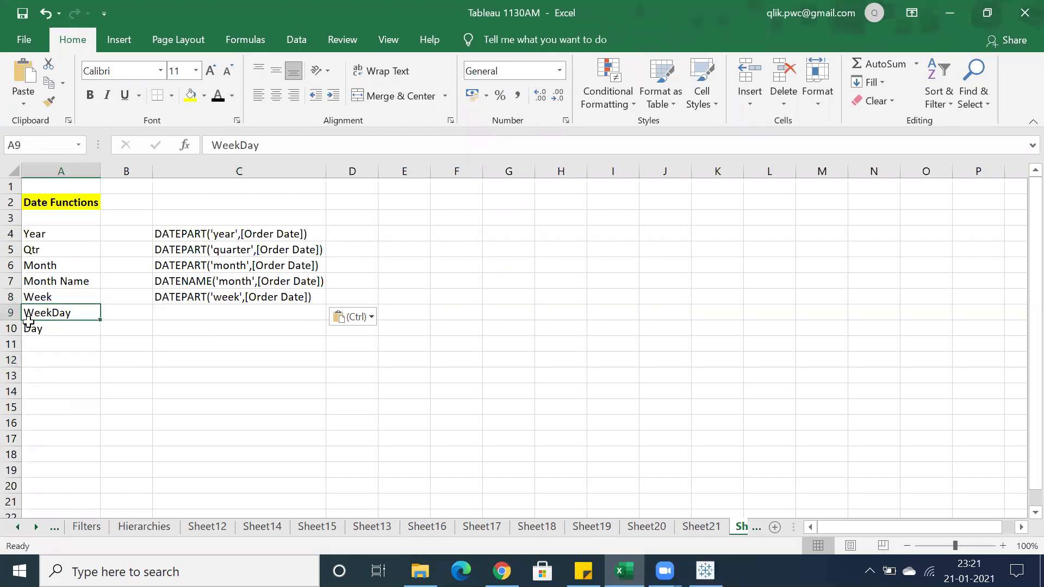
{"action": "right_click", "coordinate": [11, 328]}
{"action": "left_click", "coordinate": [46, 196]}
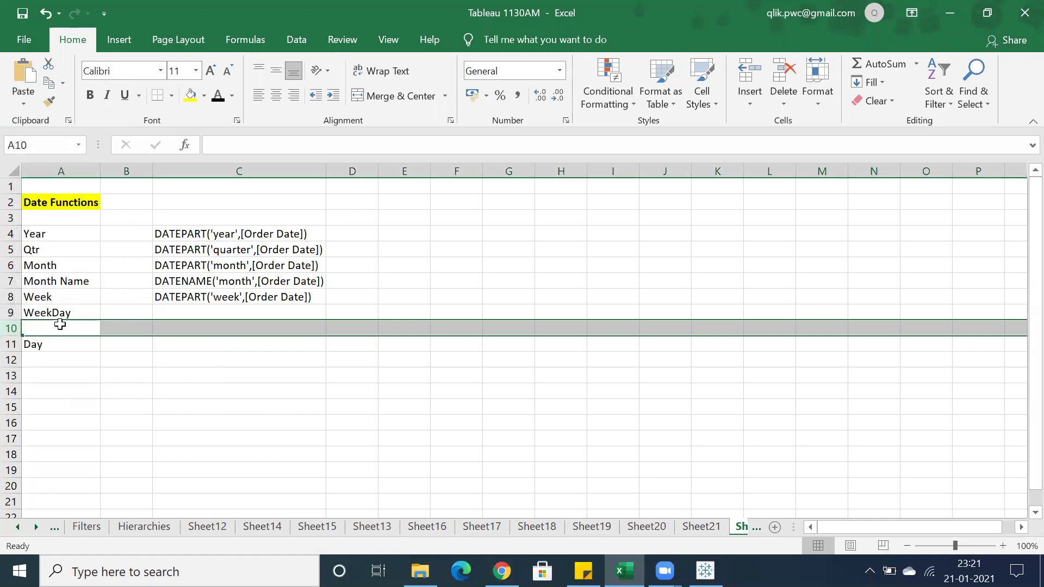
{"action": "left_click", "coordinate": [59, 329]}
{"action": "type", "text": "Weekday Name"}
{"action": "left_click", "coordinate": [38, 373]}
{"action": "left_click", "coordinate": [70, 328]}
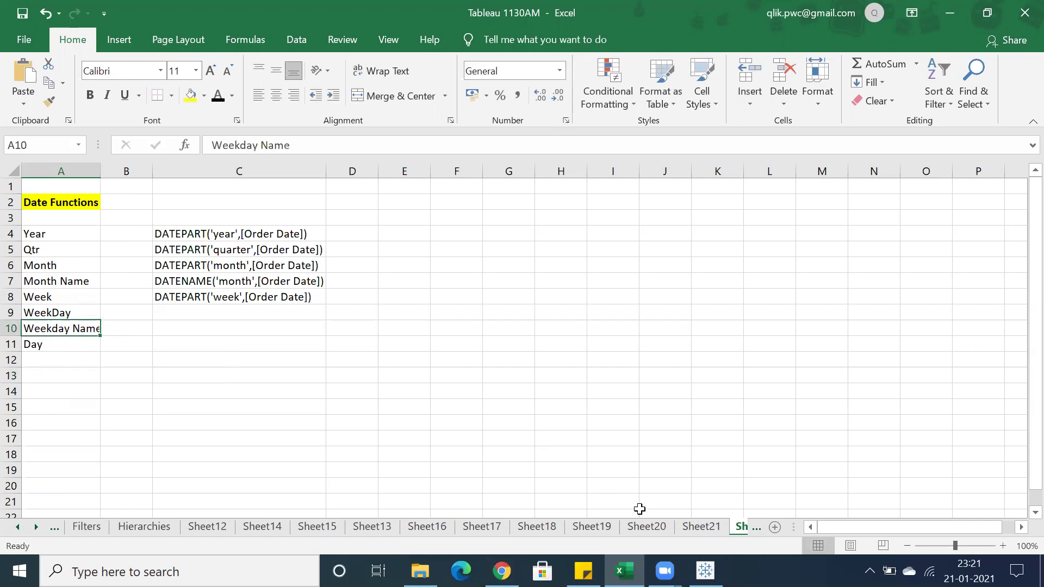
Switch to Tableau and create a calculated field with the formula DATEPART('weekday',[Order Date]).
{"action": "left_click", "coordinate": [705, 571]}
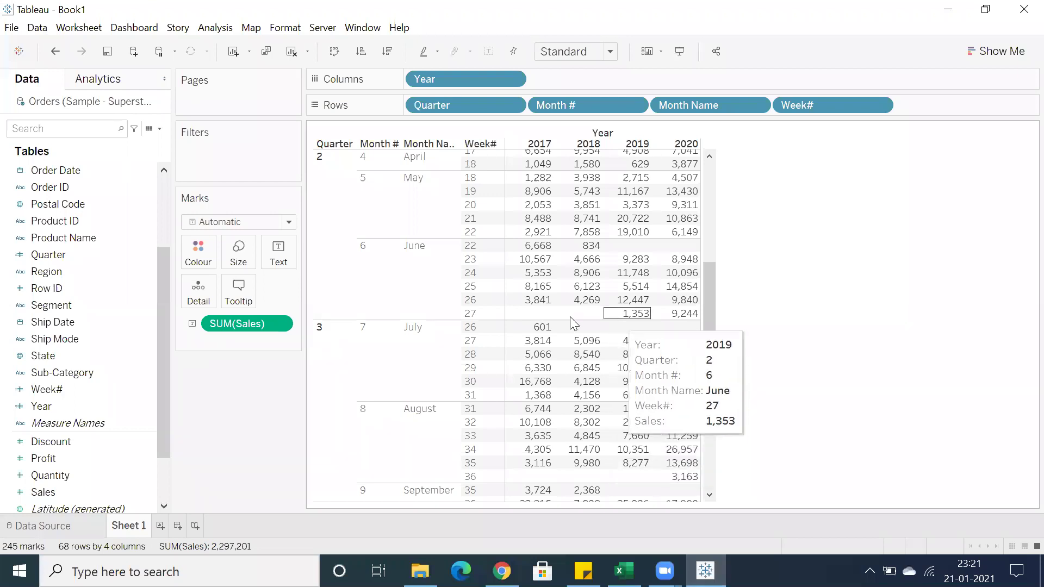
{"action": "scroll", "coordinate": [726, 277], "scroll_direction": "up", "scroll_amount": 10}
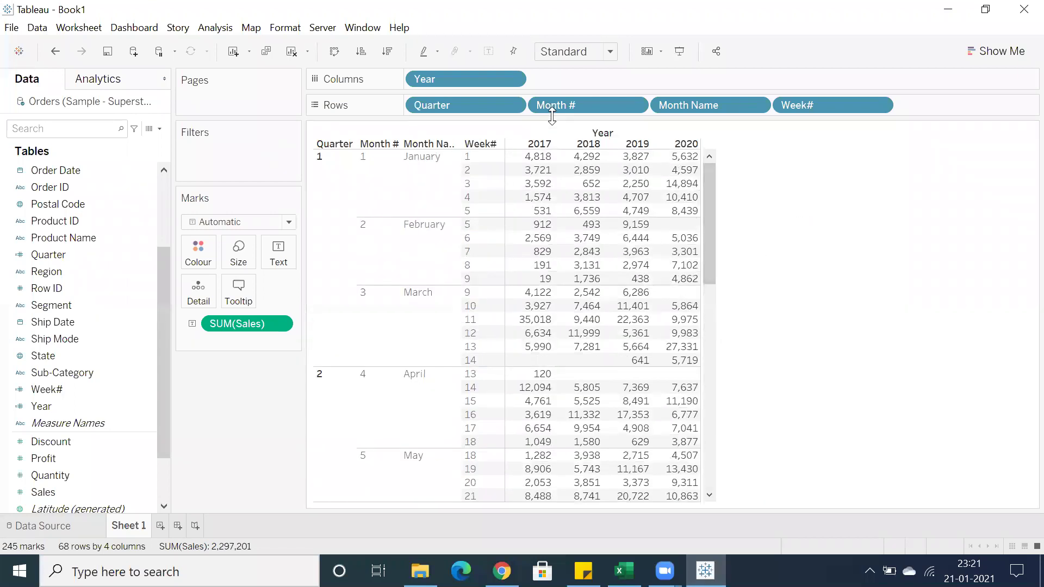
{"action": "left_click", "coordinate": [215, 27]}
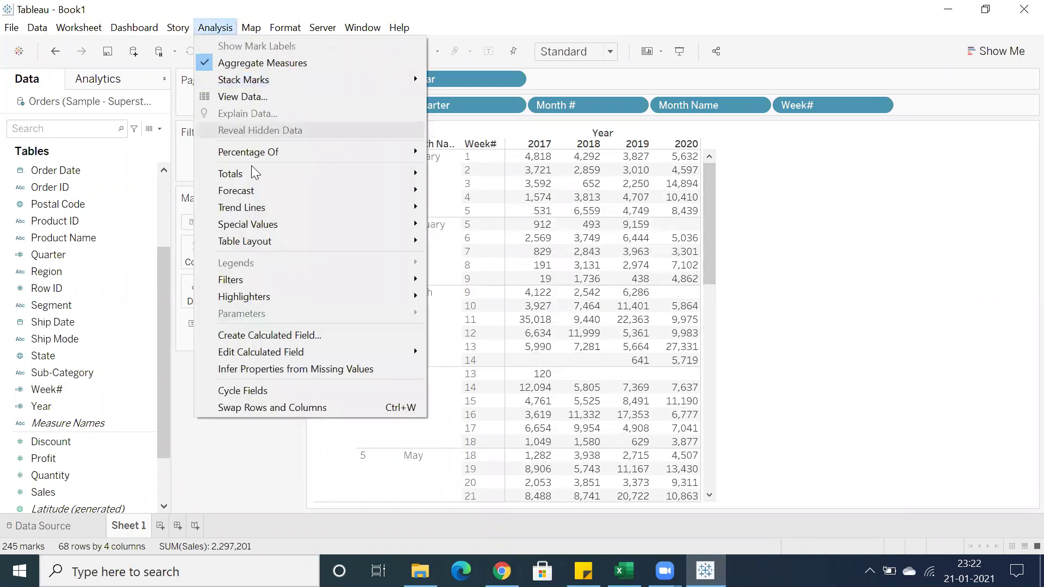
{"action": "left_click", "coordinate": [256, 340]}
{"action": "type", "text": "datepa"}
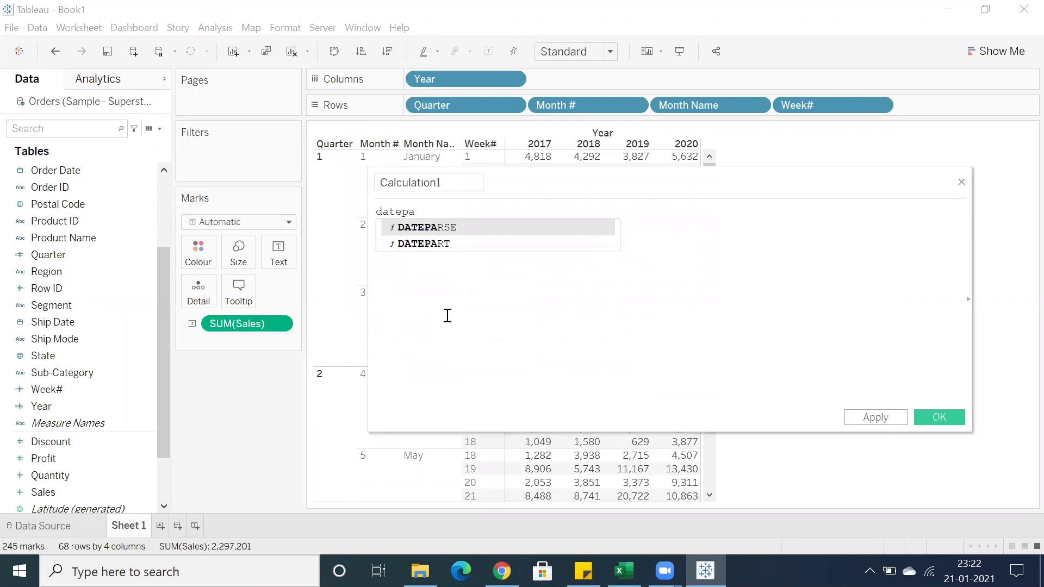
{"action": "key", "text": "Down"}
{"action": "key", "text": "Return"}
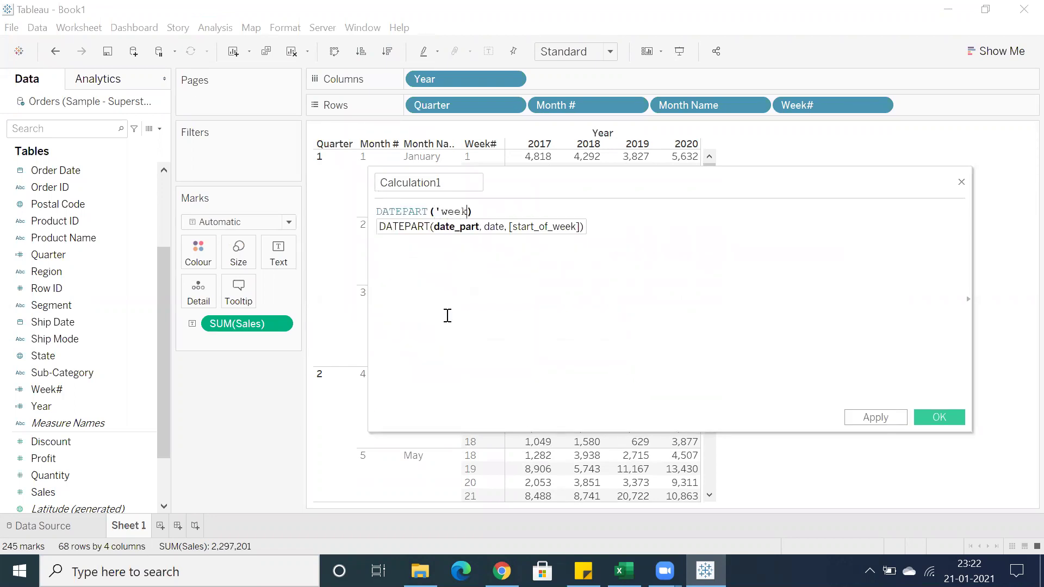
{"action": "type", "text": "'weekday',orde"}
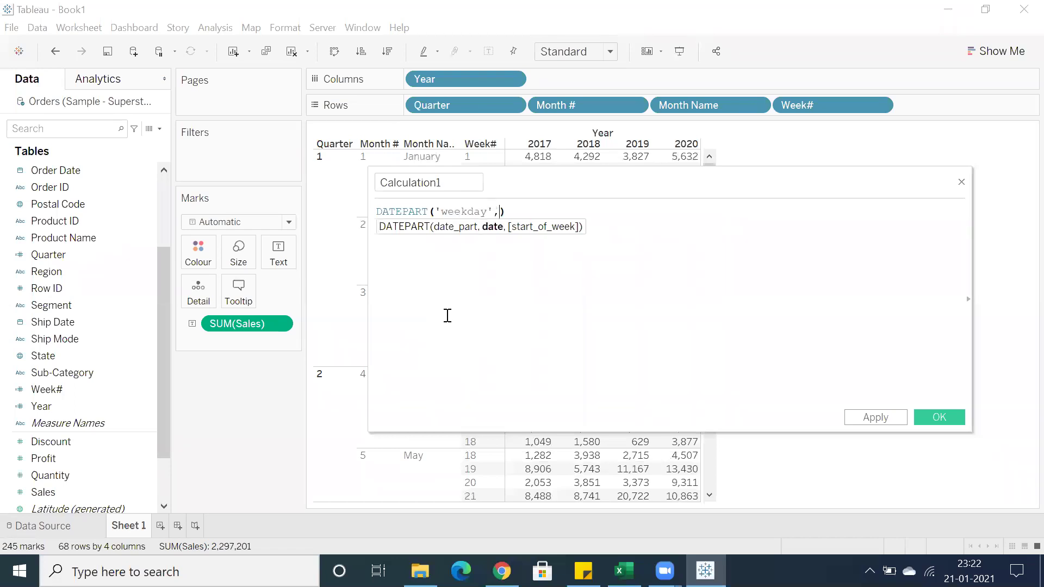
{"action": "key", "text": "Return"}
Save the calculated field as Weekday# and add it to Rows after Week#.
{"action": "left_click", "coordinate": [460, 184]}
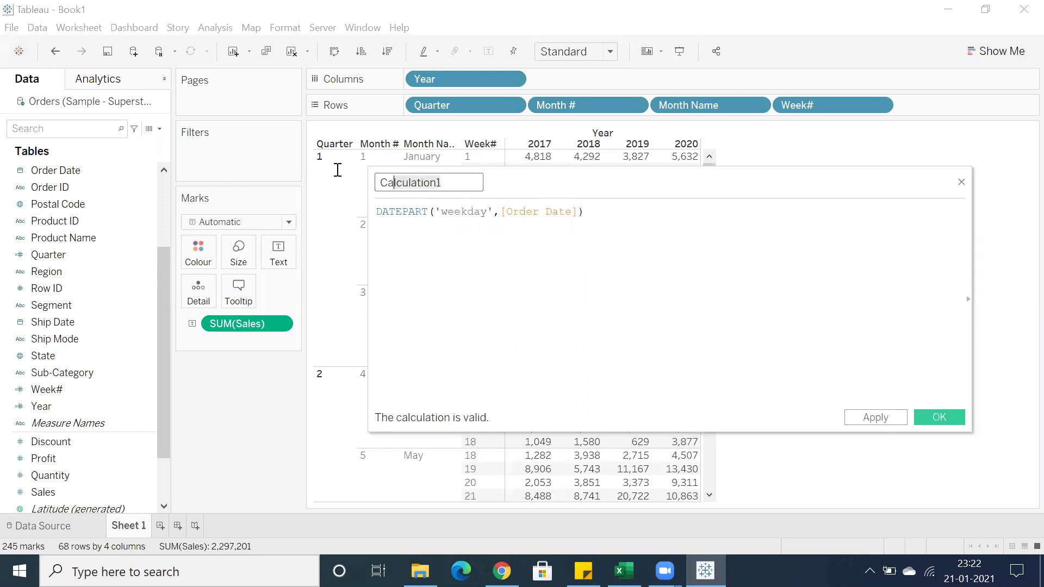
{"action": "type", "text": "Wee"}
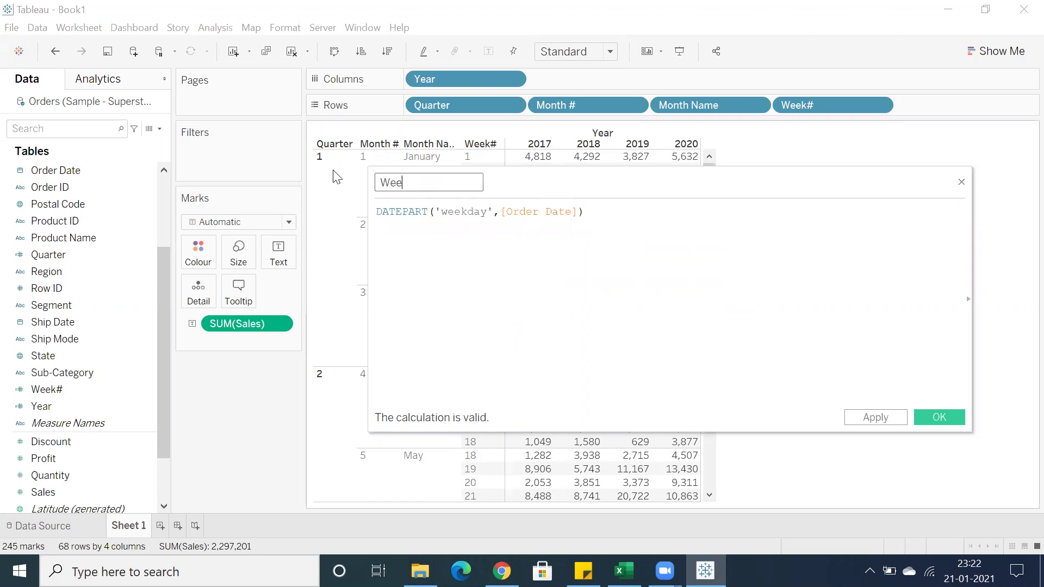
{"action": "type", "text": "kday#"}
{"action": "left_click", "coordinate": [876, 418]}
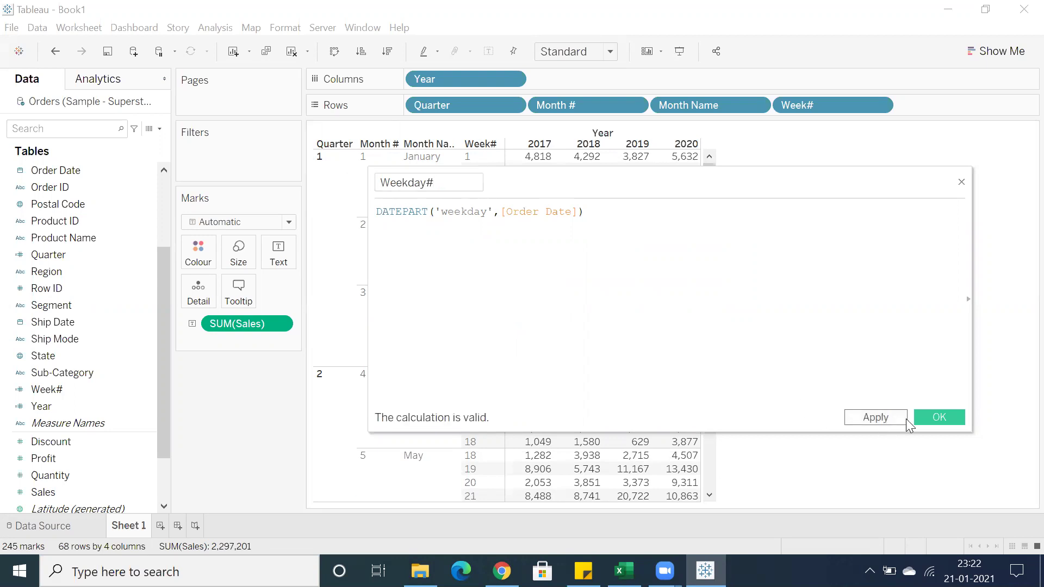
{"action": "left_click", "coordinate": [925, 419]}
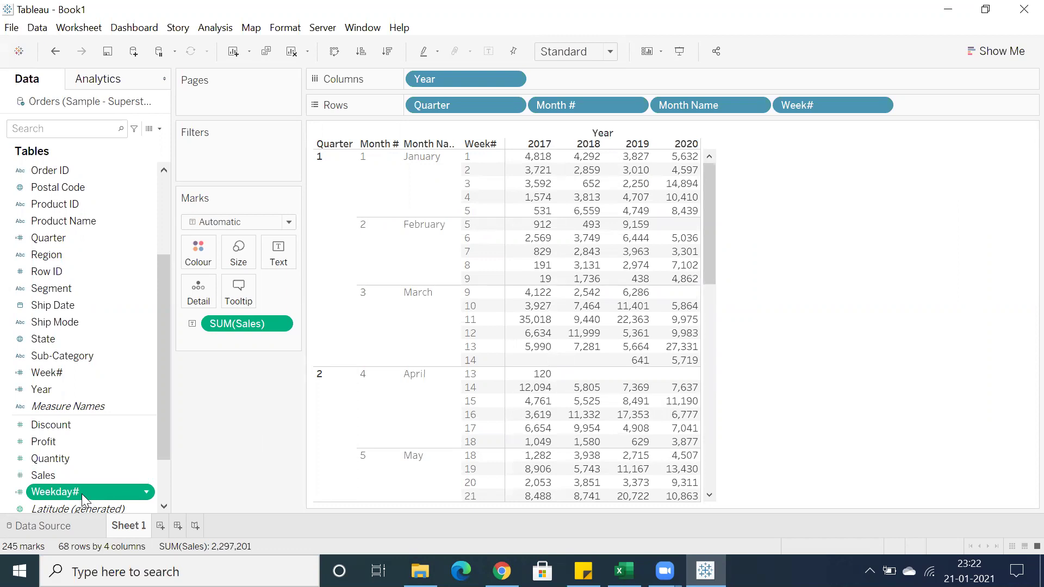
{"action": "left_click_drag", "start_coordinate": [81, 494], "coordinate": [950, 117]}
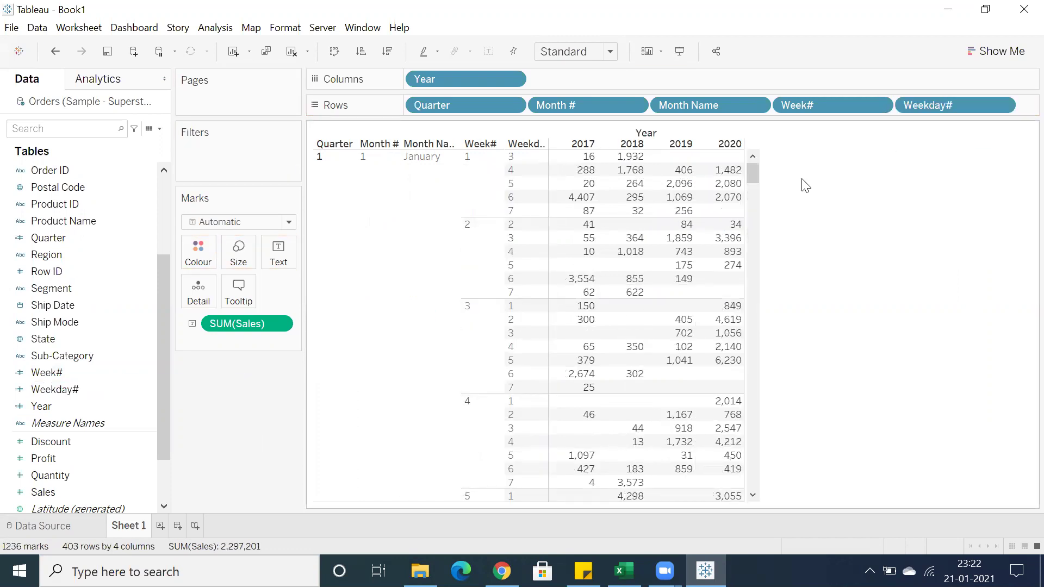
Look through the weekday numbers in the January and February weeks of the sales table.
{"action": "scroll", "coordinate": [585, 288], "scroll_direction": "down", "scroll_amount": 3}
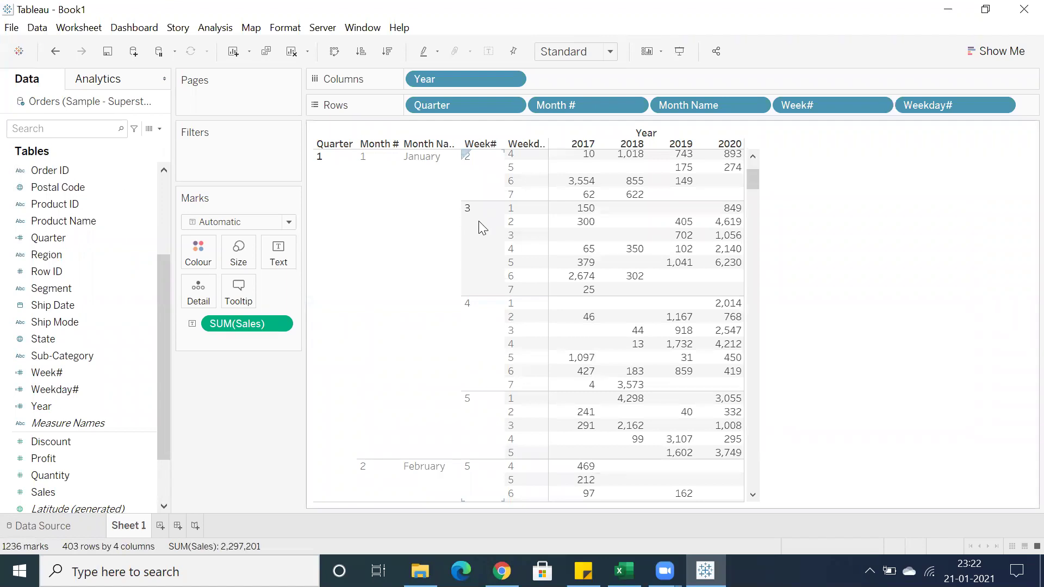
{"action": "scroll", "coordinate": [519, 321], "scroll_direction": "down", "scroll_amount": 7}
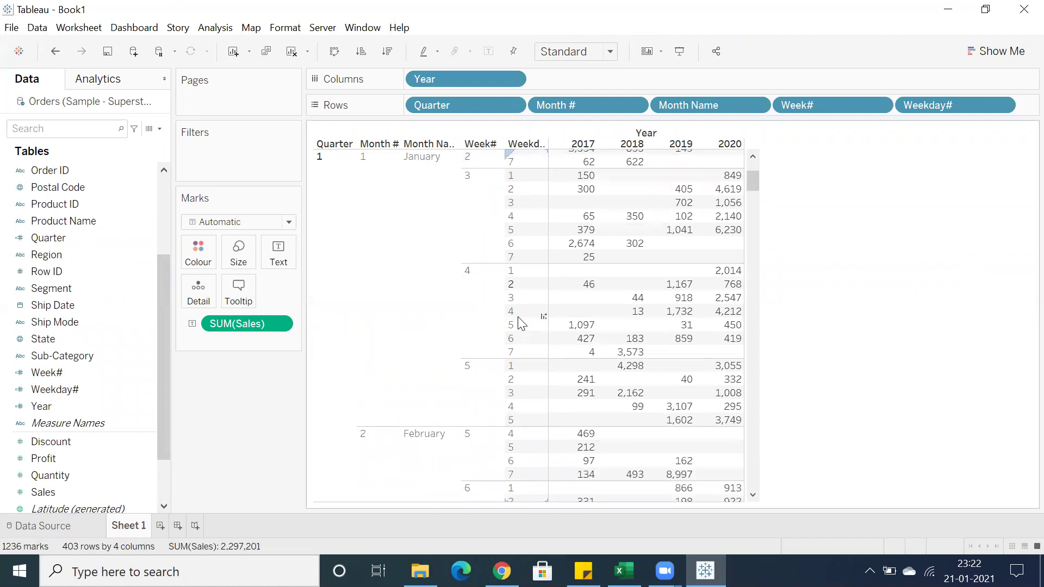
{"action": "scroll", "coordinate": [517, 313], "scroll_direction": "down", "scroll_amount": 2}
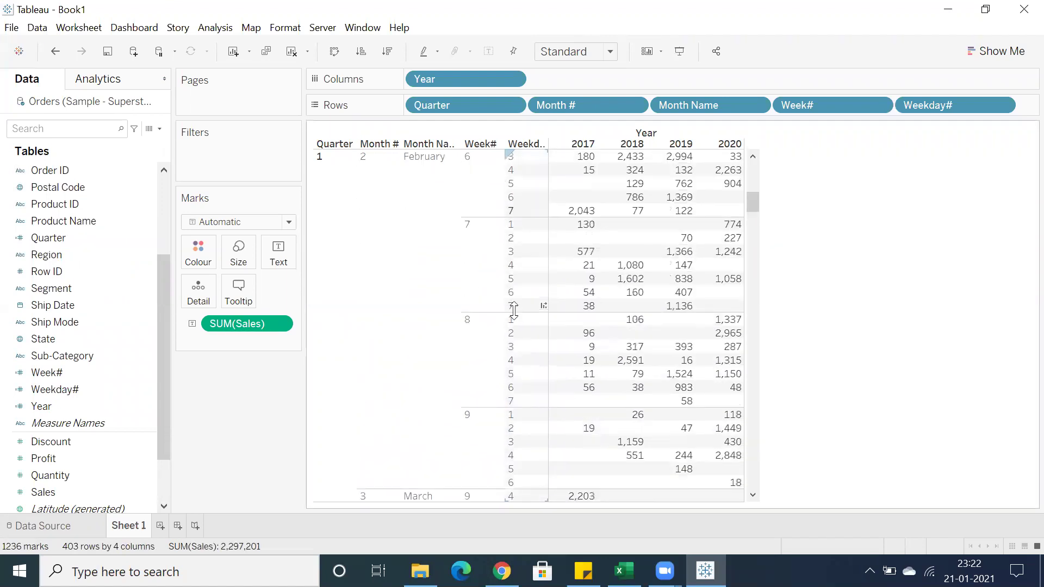
{"action": "scroll", "coordinate": [520, 317], "scroll_direction": "up", "scroll_amount": 6}
{"action": "scroll", "coordinate": [519, 315], "scroll_direction": "up", "scroll_amount": 3}
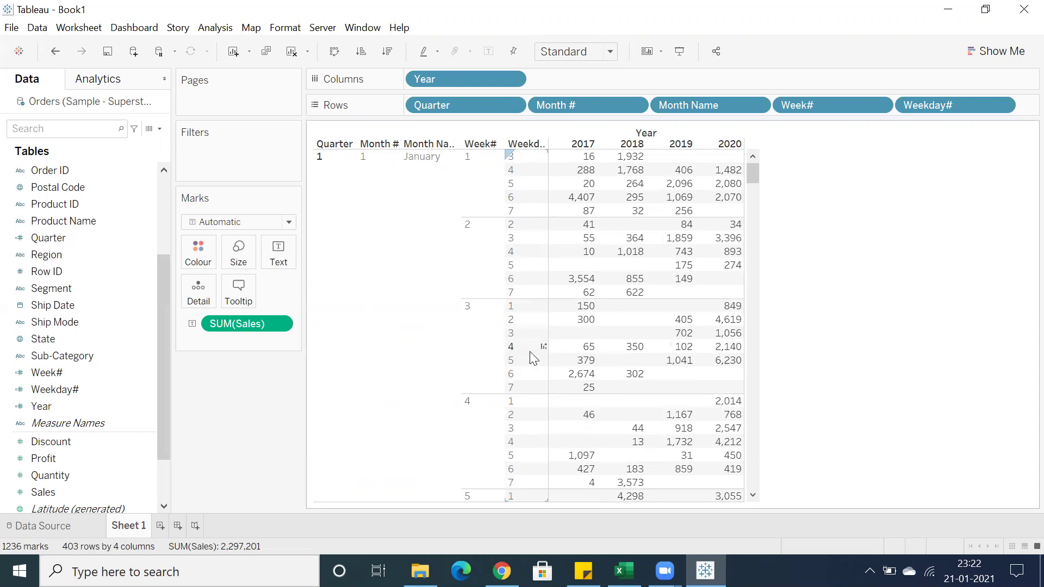
Create a calculated field with the formula DATENAME('weekday',[Order Date]).
{"action": "mouse_move", "coordinate": [723, 177]}
{"action": "left_click", "coordinate": [204, 34]}
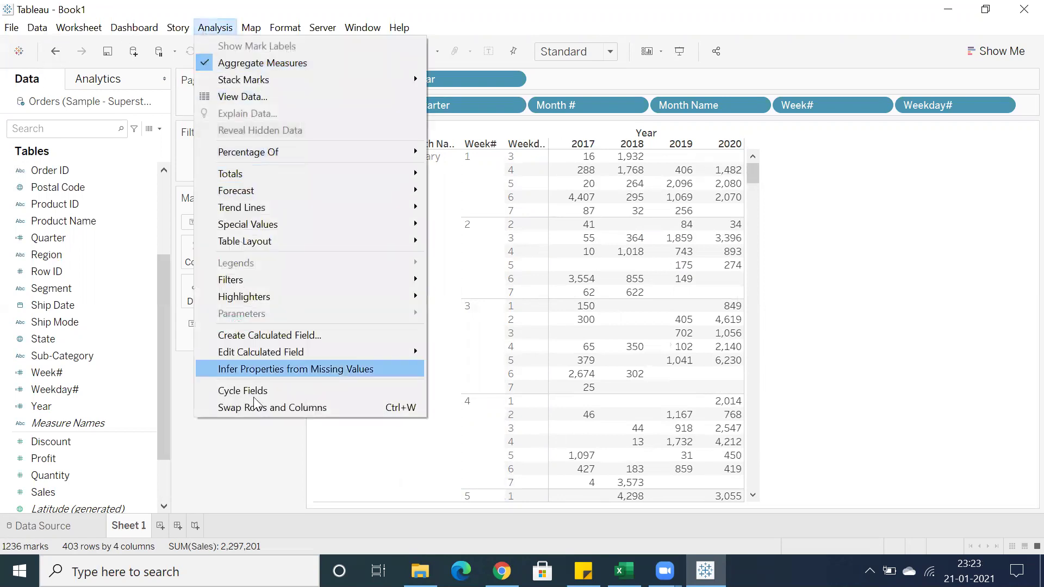
{"action": "left_click", "coordinate": [253, 336]}
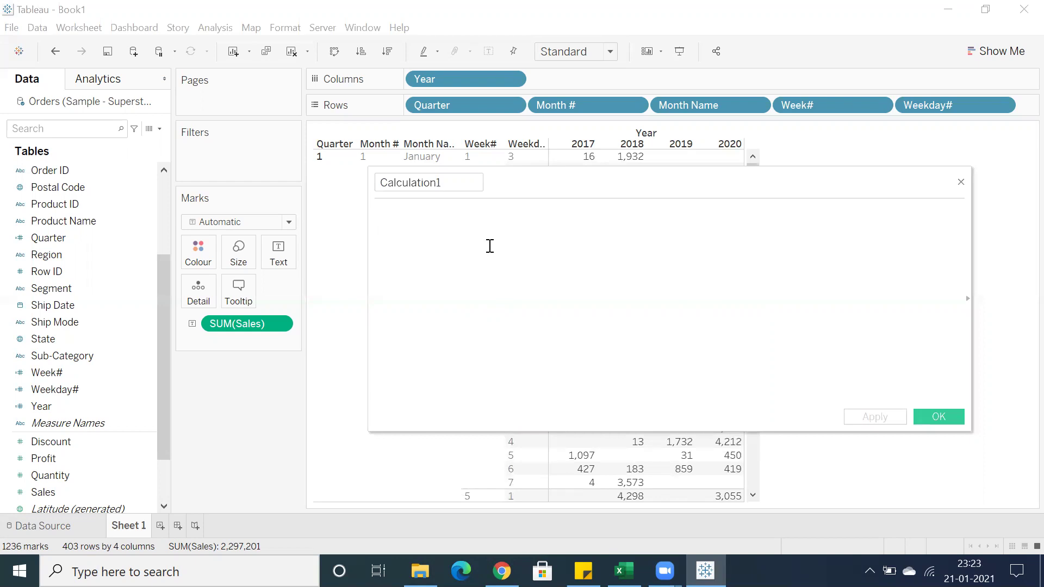
{"action": "type", "text": "da"}
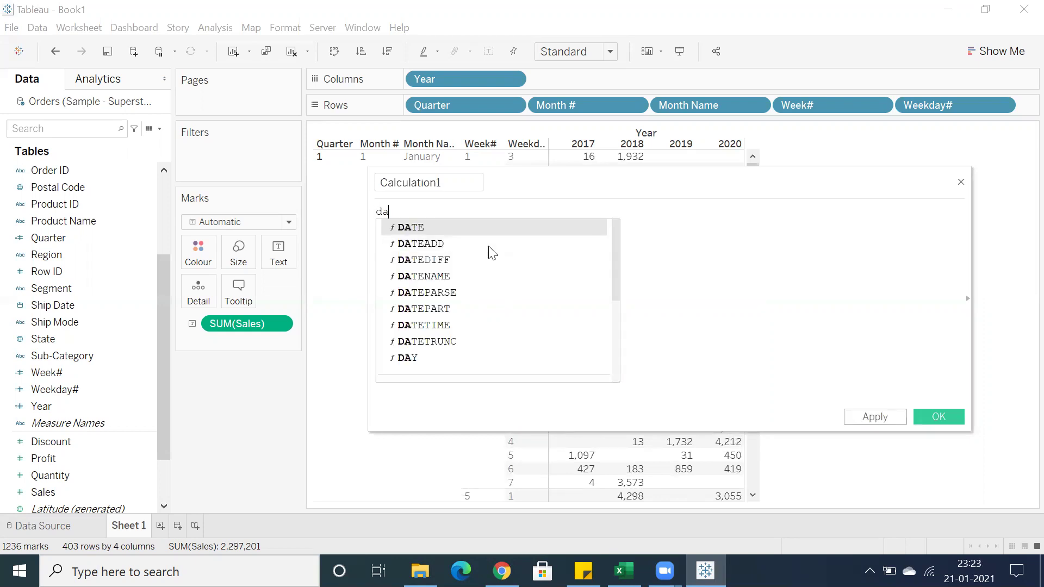
{"action": "type", "text": "ten"}
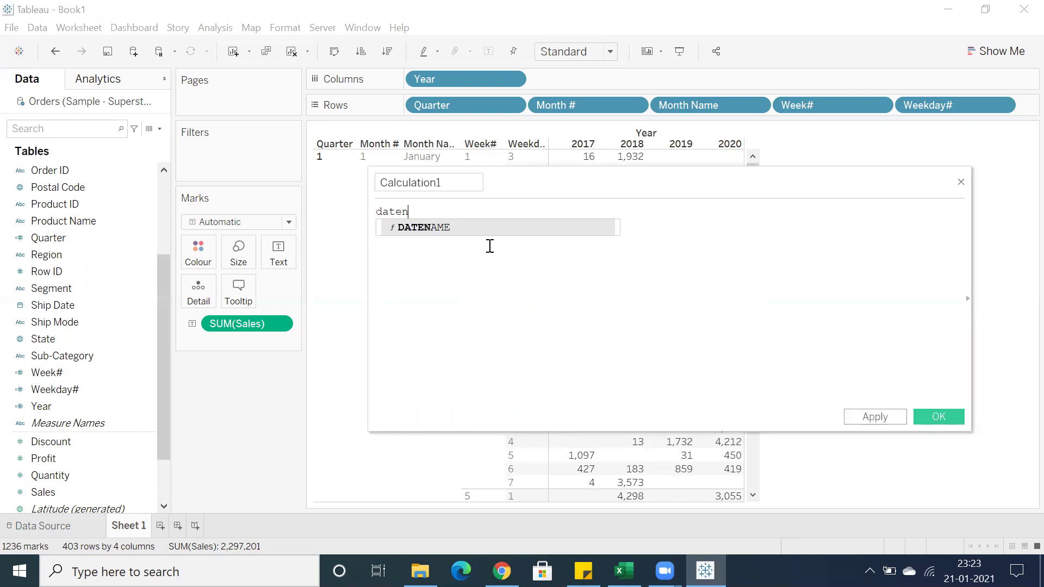
{"action": "key", "text": "Return"}
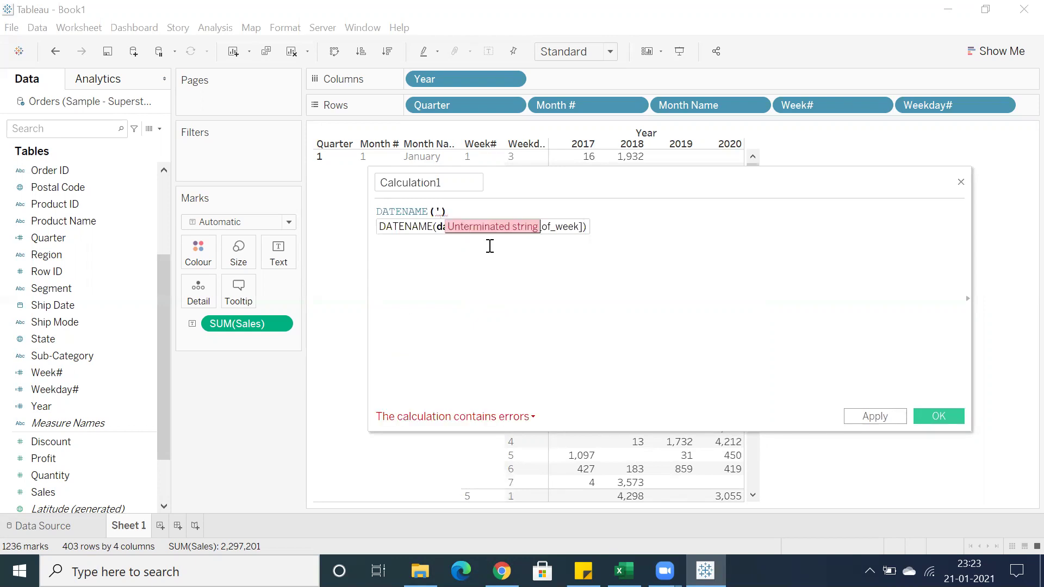
{"action": "type", "text": "weekday',orde"}
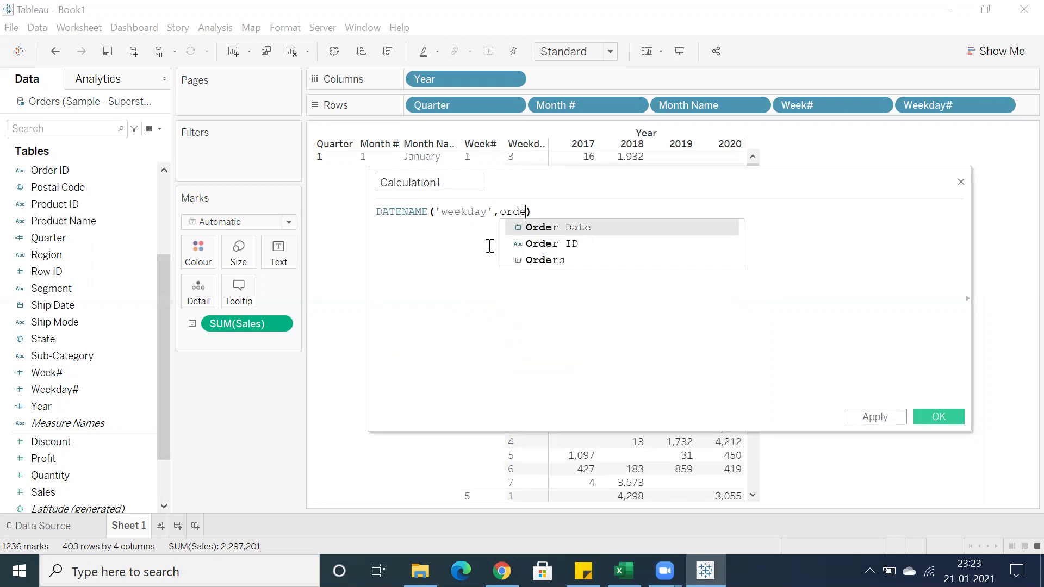
{"action": "key", "text": "Return"}
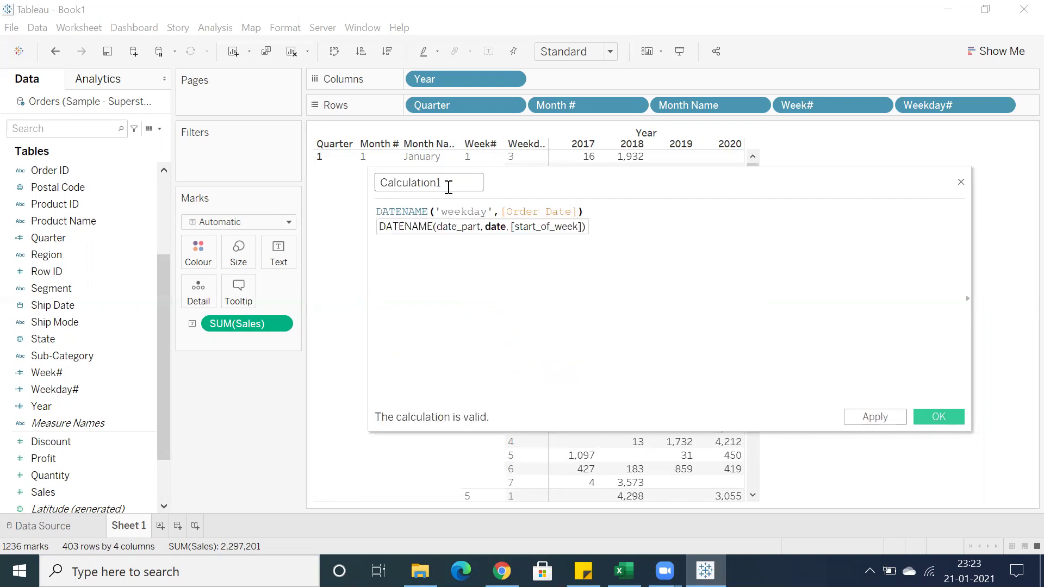
Name the calculated field Weekday, copy its formula, and save the field.
{"action": "left_click", "coordinate": [449, 182]}
{"action": "type", "text": "Weekday"}
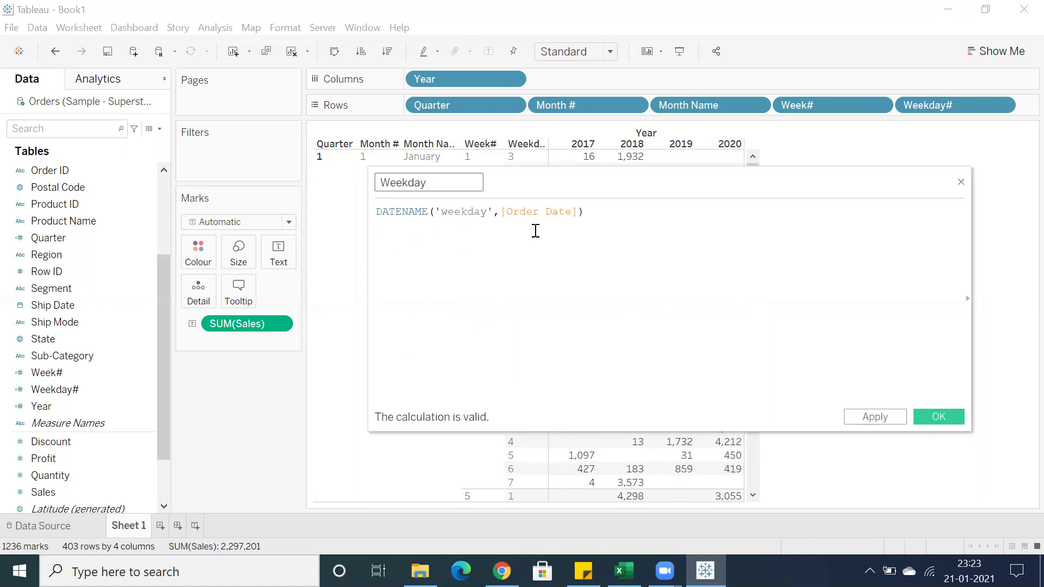
{"action": "left_click_drag", "start_coordinate": [594, 215], "coordinate": [334, 205]}
{"action": "key", "text": "ctrl+c"}
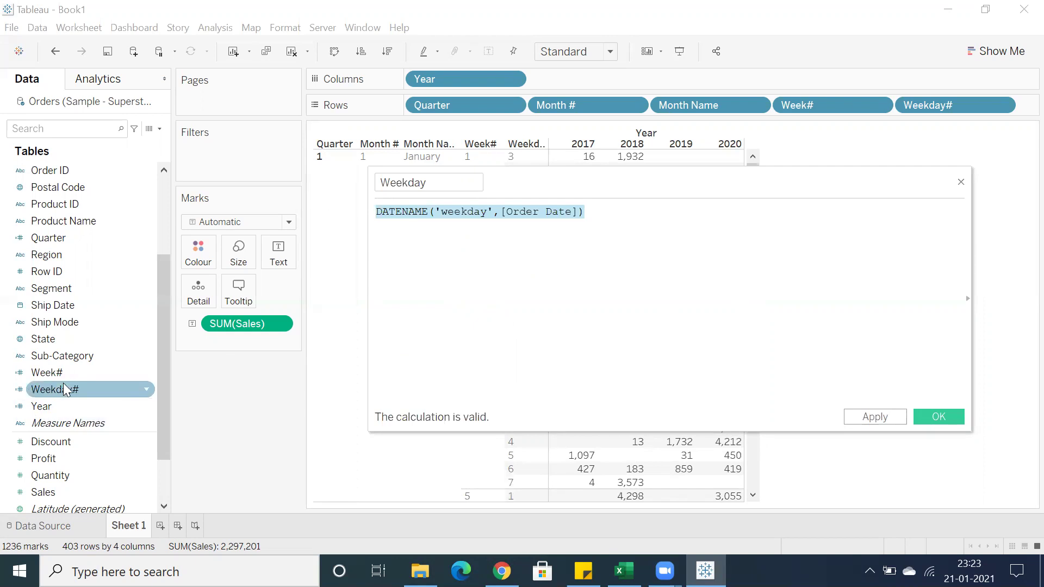
{"action": "left_click", "coordinate": [574, 296]}
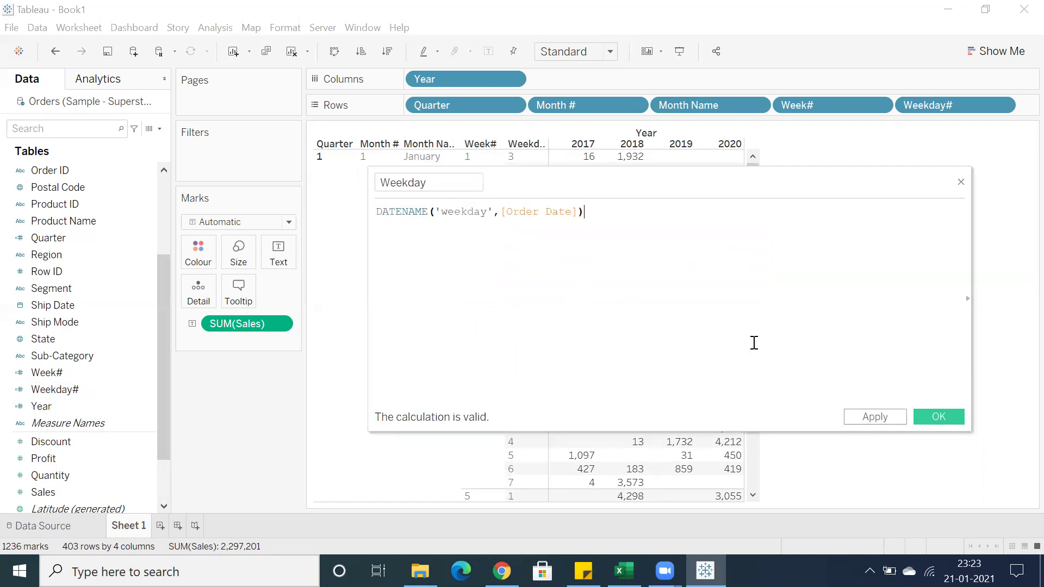
{"action": "left_click", "coordinate": [871, 417]}
{"action": "left_click", "coordinate": [939, 417]}
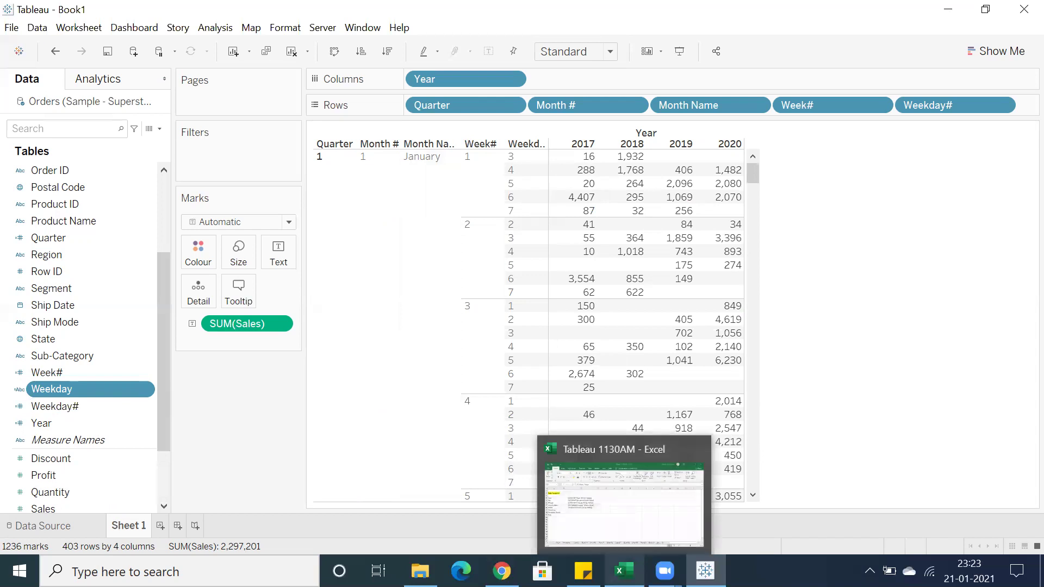
Switch to Excel and paste the DATENAME('weekday',[Order Date]) formula into cell C10 beside Weekday Name.
{"action": "left_click", "coordinate": [624, 571]}
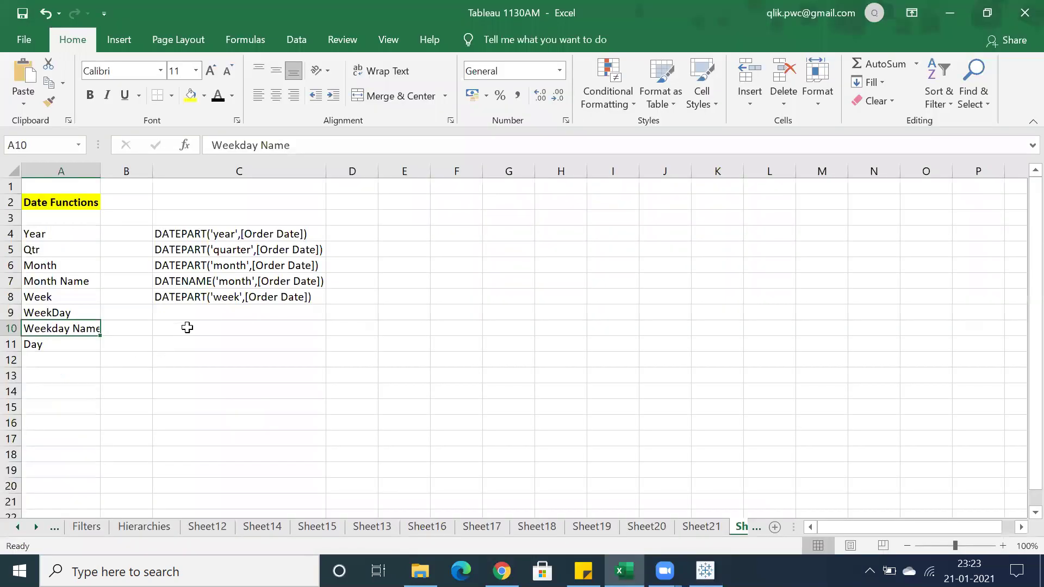
{"action": "left_click", "coordinate": [190, 326]}
{"action": "key", "text": "ctrl+v"}
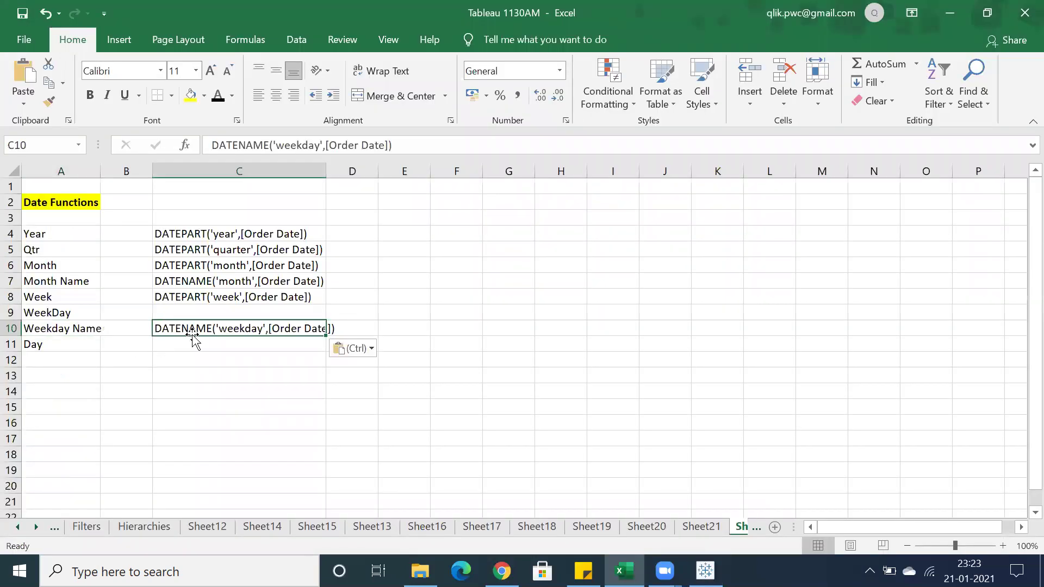
Switch to Tableau and copy the formula of the Weekday# calculated field, leaving the field as it is.
{"action": "left_click", "coordinate": [705, 571]}
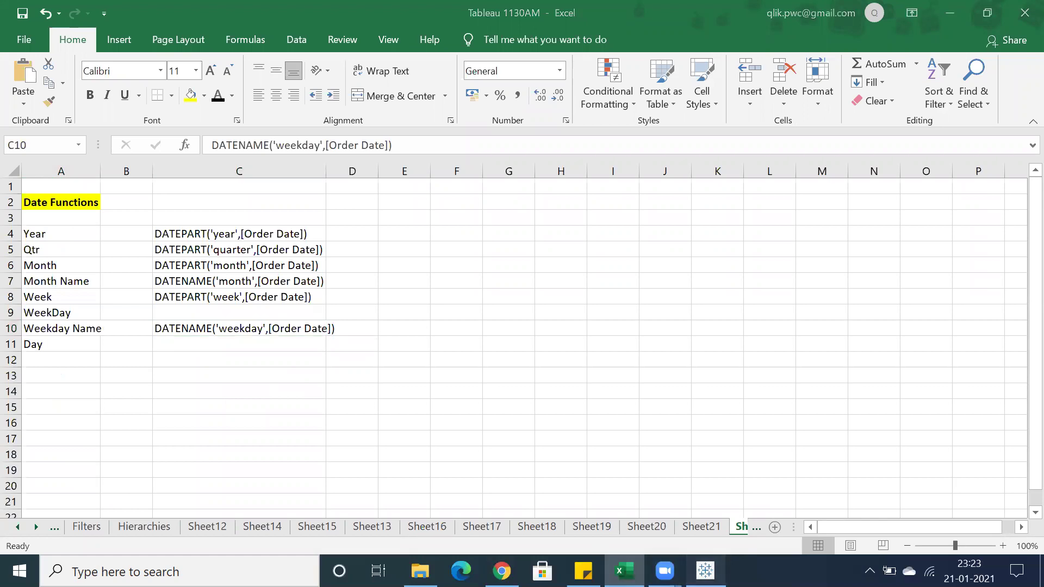
{"action": "left_click", "coordinate": [68, 408]}
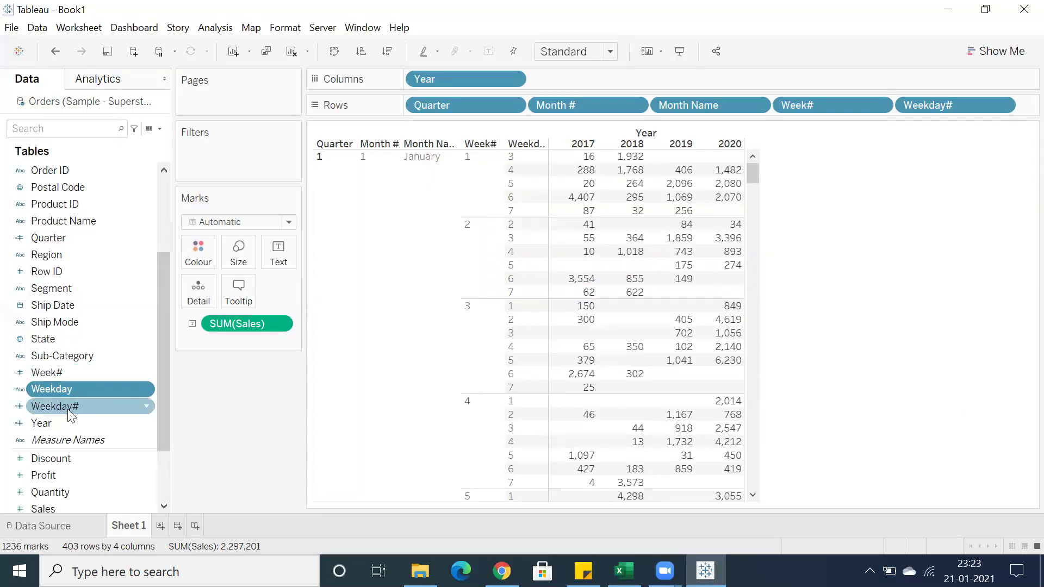
{"action": "right_click", "coordinate": [68, 409]}
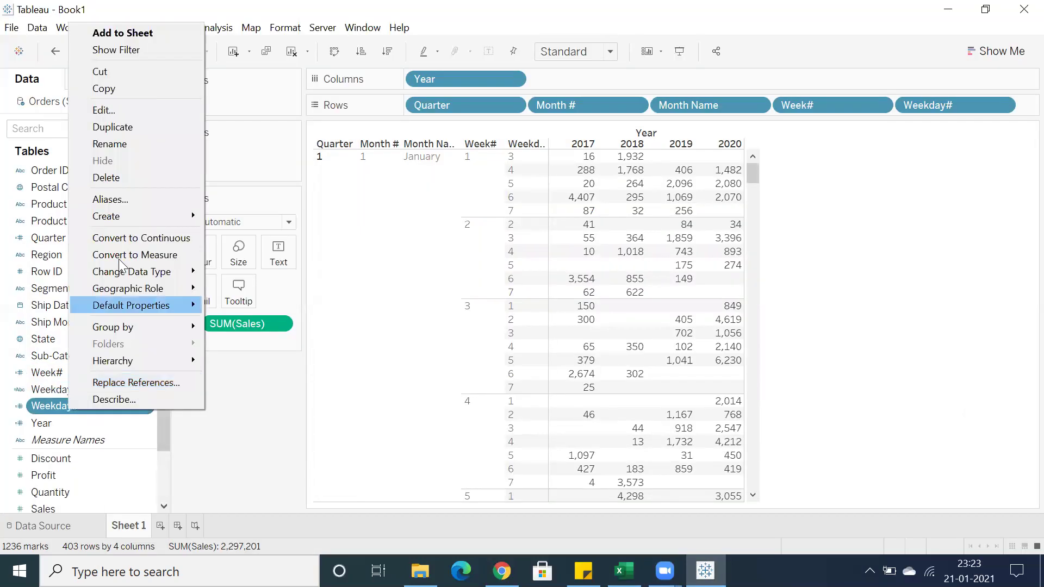
{"action": "left_click", "coordinate": [123, 104]}
{"action": "left_click_drag", "start_coordinate": [592, 212], "coordinate": [342, 196]}
{"action": "key", "text": "ctrl+c"}
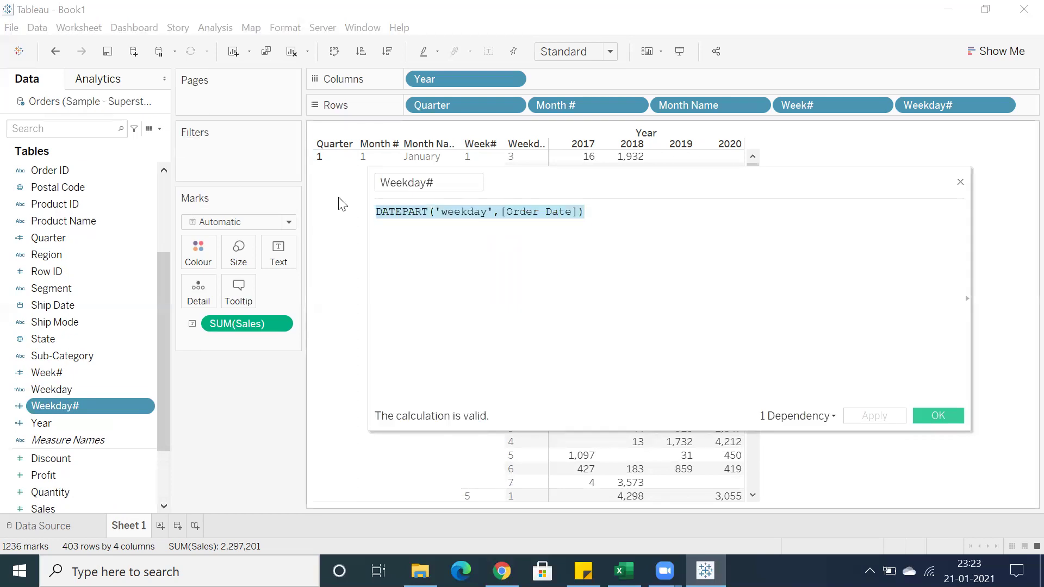
{"action": "left_click", "coordinate": [942, 414]}
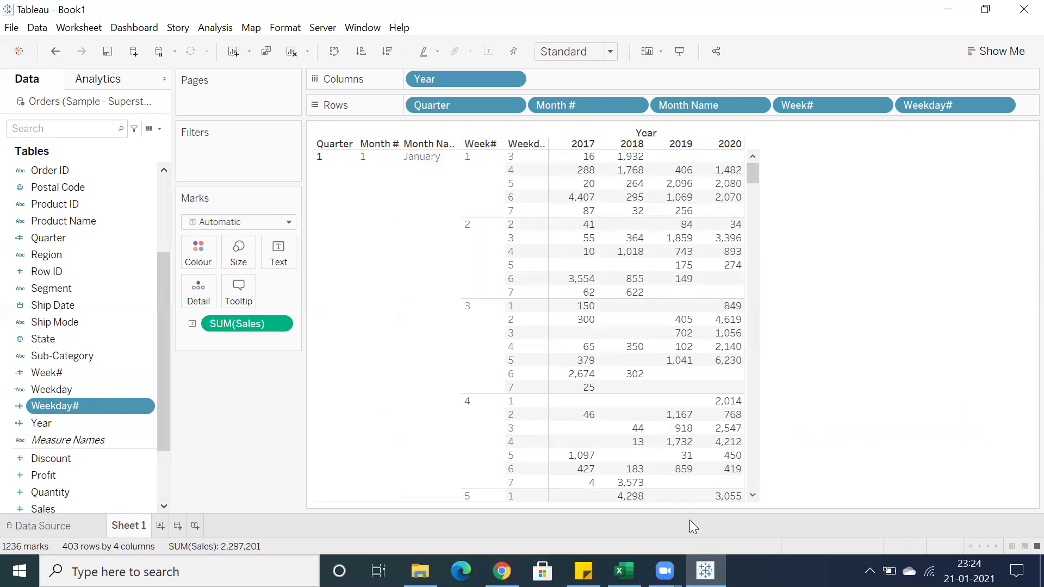
Switch to Excel, paste the DATEPART('weekday',[Order Date]) formula into cell C9, and autofit column C.
{"action": "left_click", "coordinate": [624, 571]}
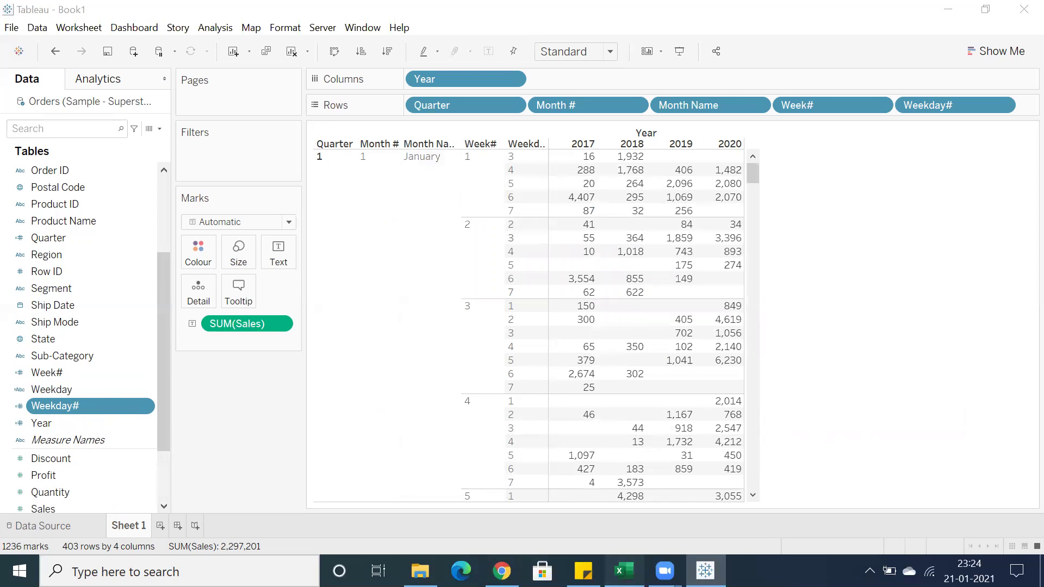
{"action": "left_click", "coordinate": [178, 316]}
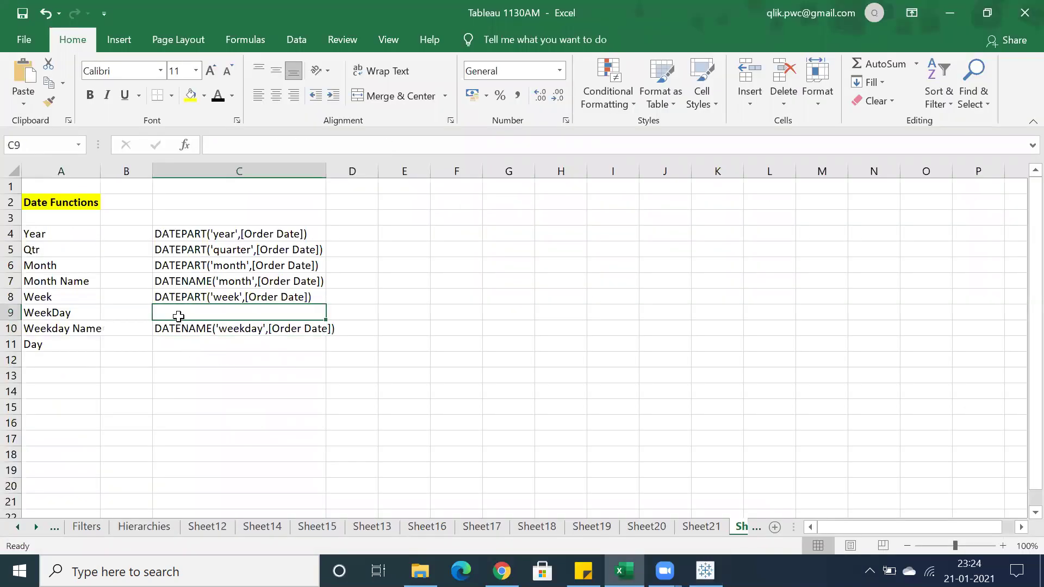
{"action": "key", "text": "ctrl+v"}
{"action": "left_click", "coordinate": [195, 346]}
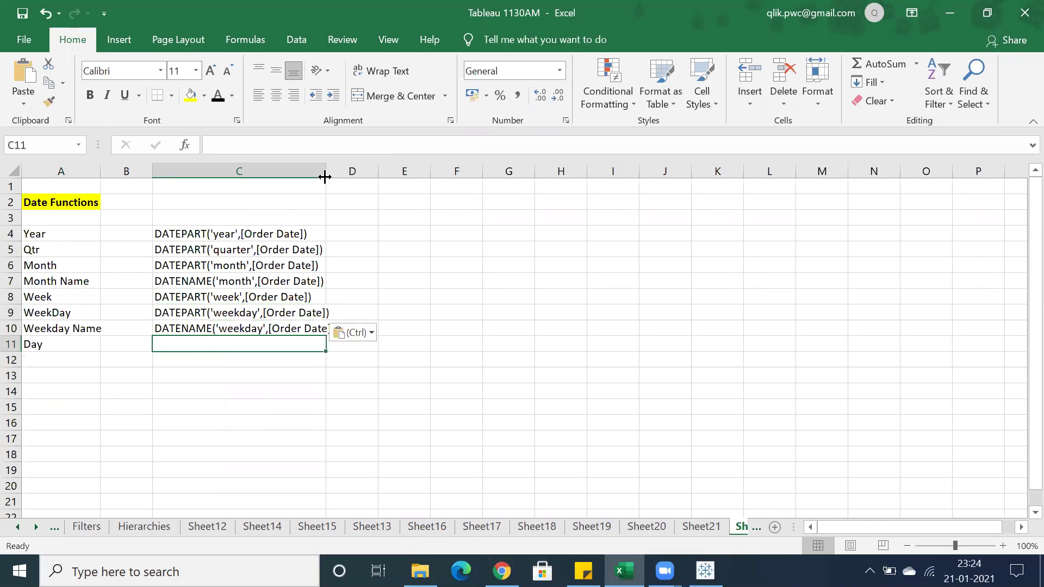
{"action": "double_click", "coordinate": [325, 177]}
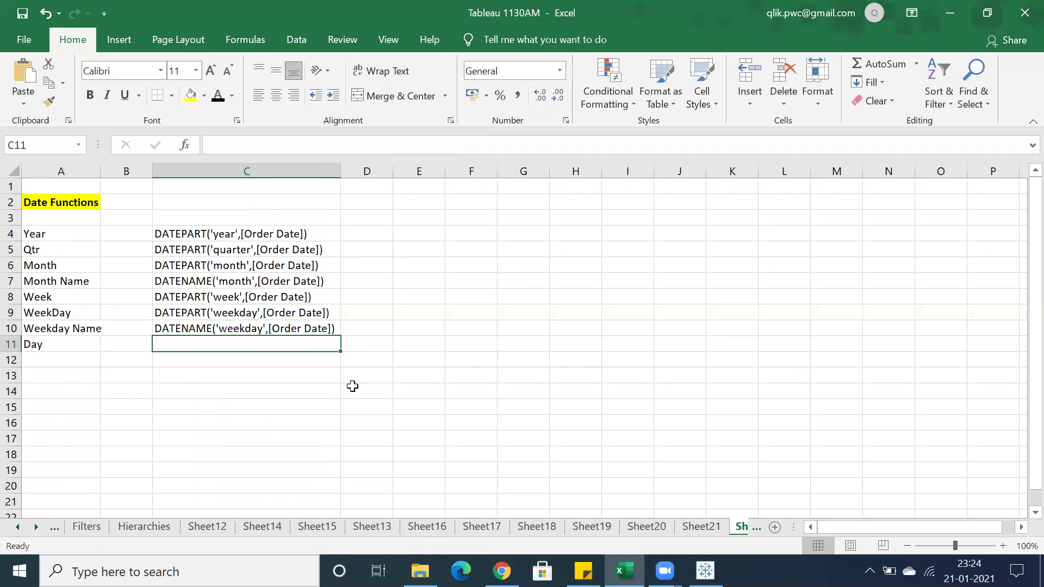
Switch to Tableau, add Weekday to Rows after Weekday#, and look through the weekday names in the table.
{"action": "left_click", "coordinate": [705, 571]}
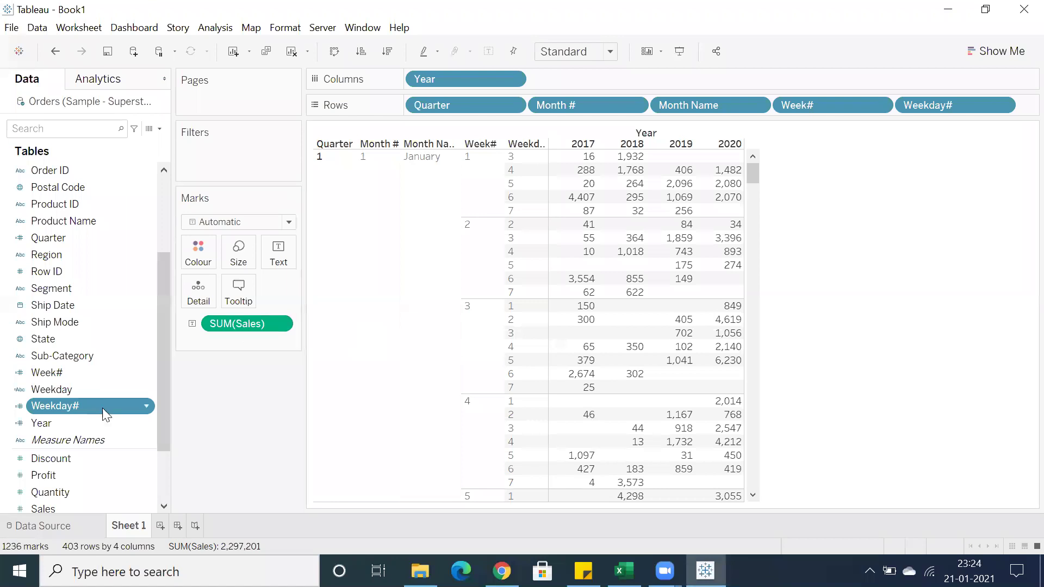
{"action": "left_click_drag", "start_coordinate": [65, 387], "coordinate": [3, 391]}
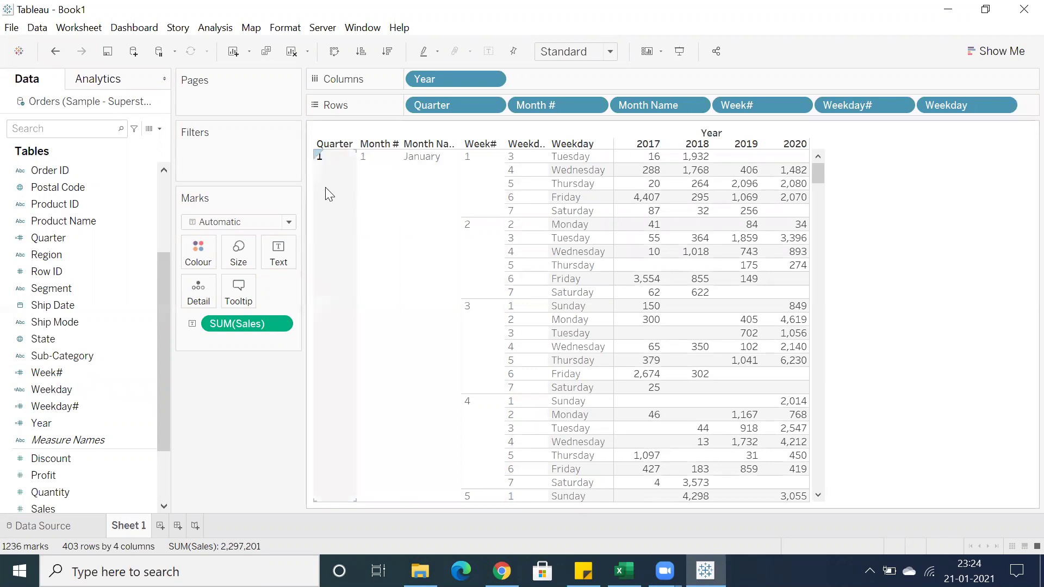
{"action": "scroll", "coordinate": [325, 187], "scroll_direction": "down", "scroll_amount": 10}
{"action": "scroll", "coordinate": [324, 212], "scroll_direction": "down", "scroll_amount": 12}
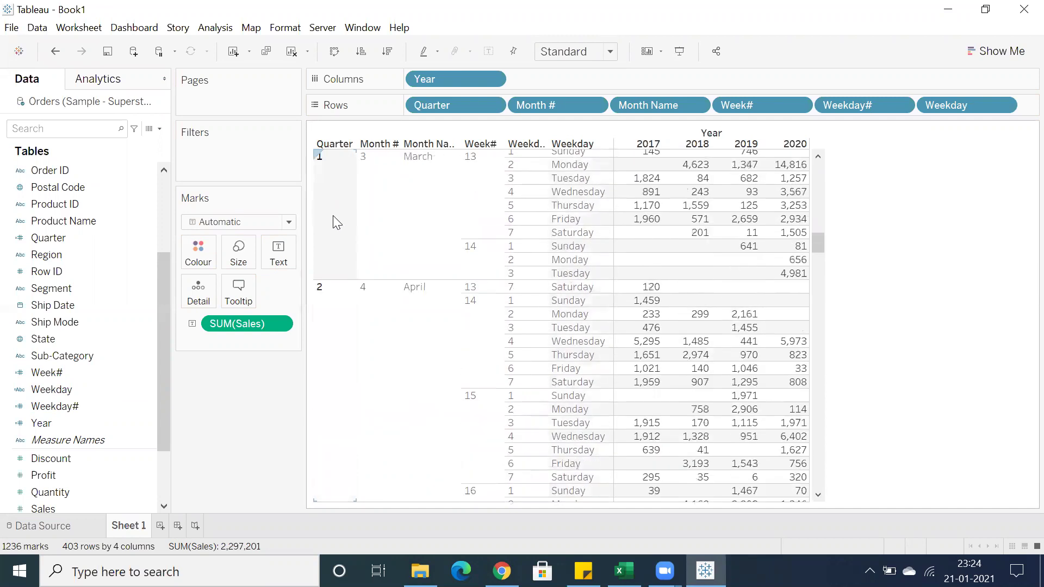
{"action": "left_click_drag", "start_coordinate": [819, 242], "coordinate": [832, 173]}
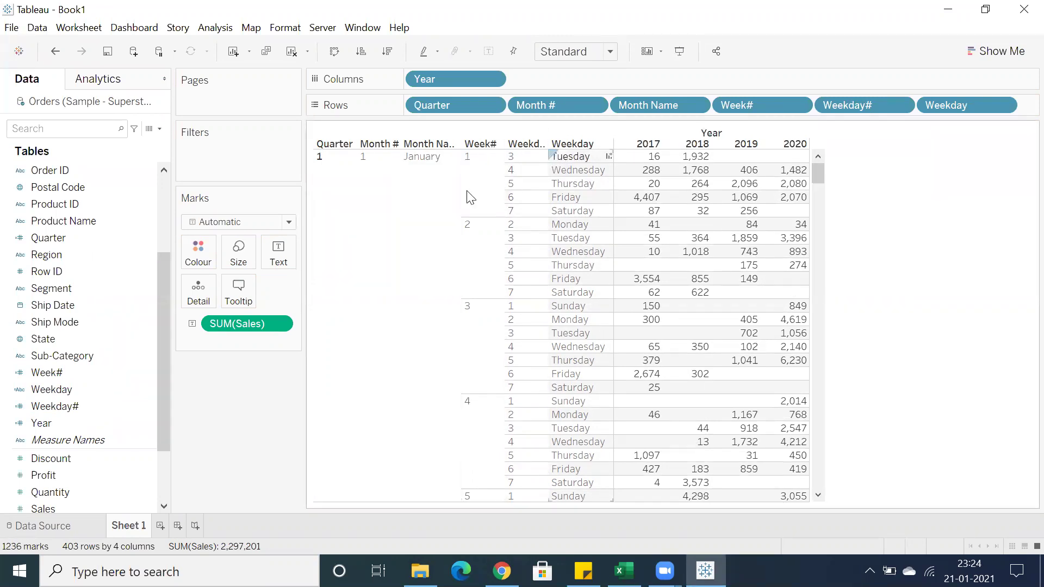
Show a filter for Weekday and exclude Sunday and Saturday from the table.
{"action": "left_click", "coordinate": [1004, 105]}
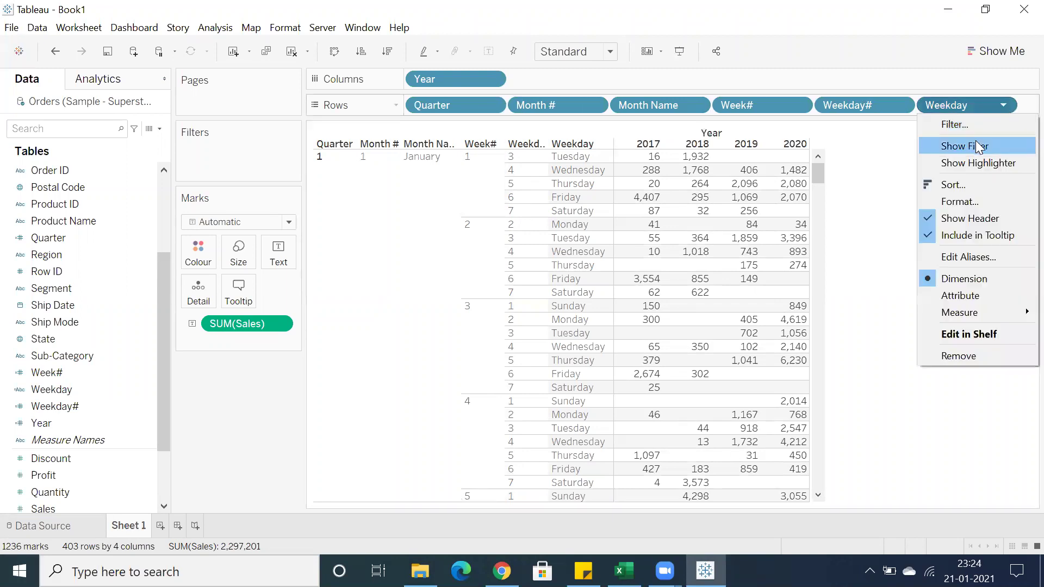
{"action": "left_click", "coordinate": [973, 145]}
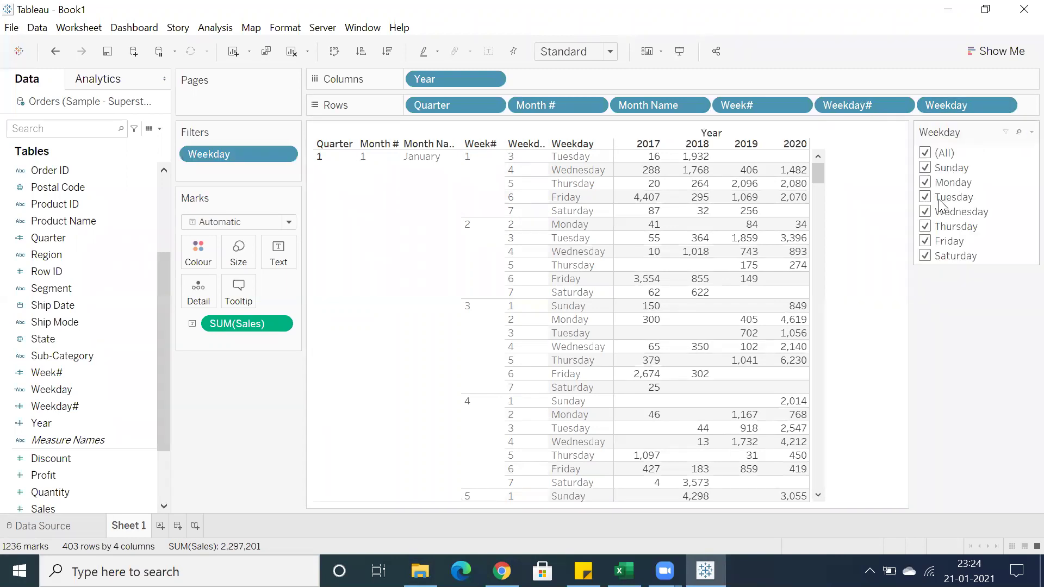
{"action": "left_click", "coordinate": [925, 168]}
{"action": "left_click", "coordinate": [925, 256]}
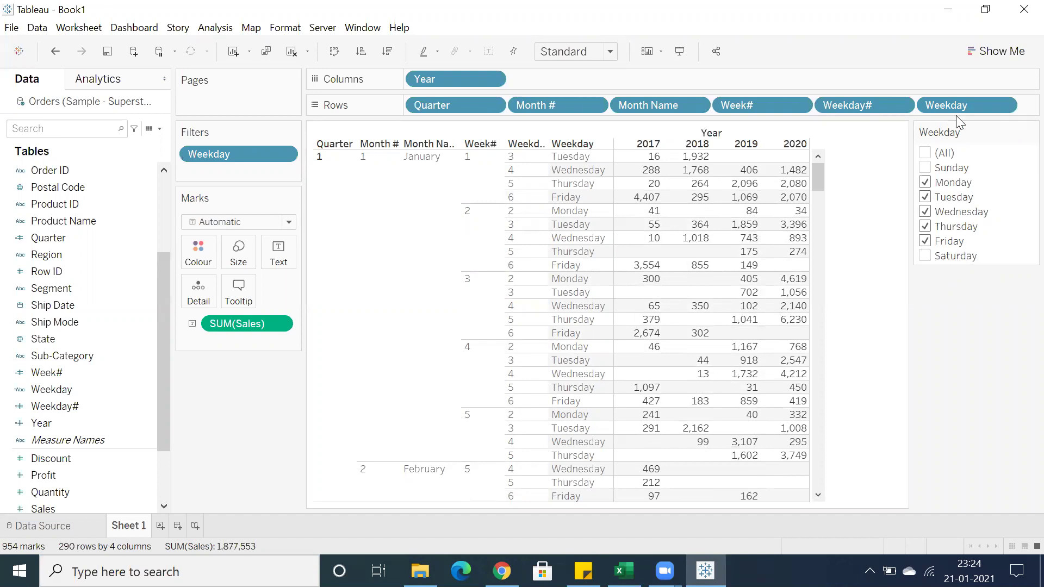
Include all weekdays again in the Weekday filter.
{"action": "left_click", "coordinate": [925, 153]}
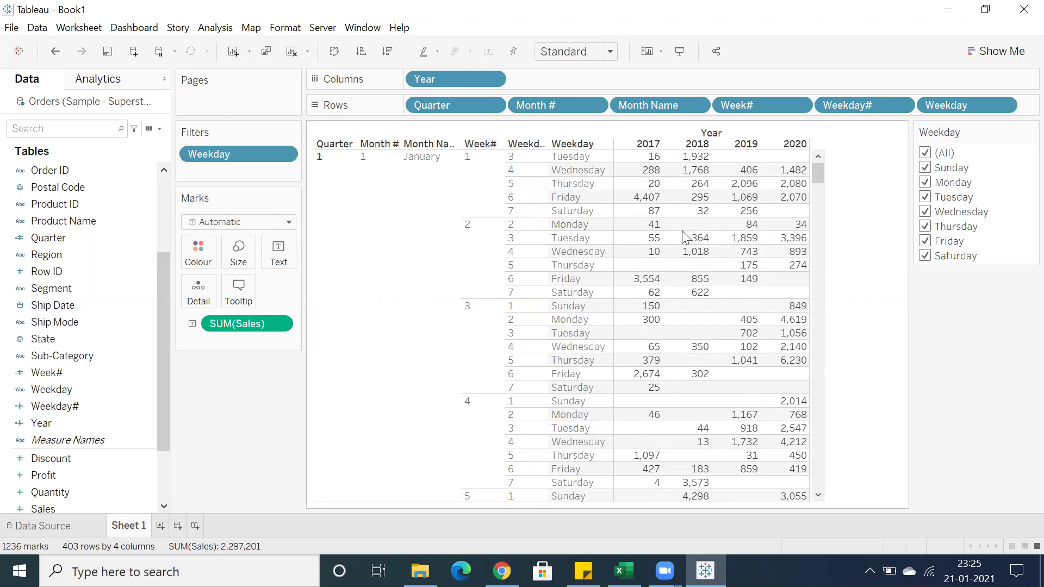
{"action": "mouse_move", "coordinate": [657, 178]}
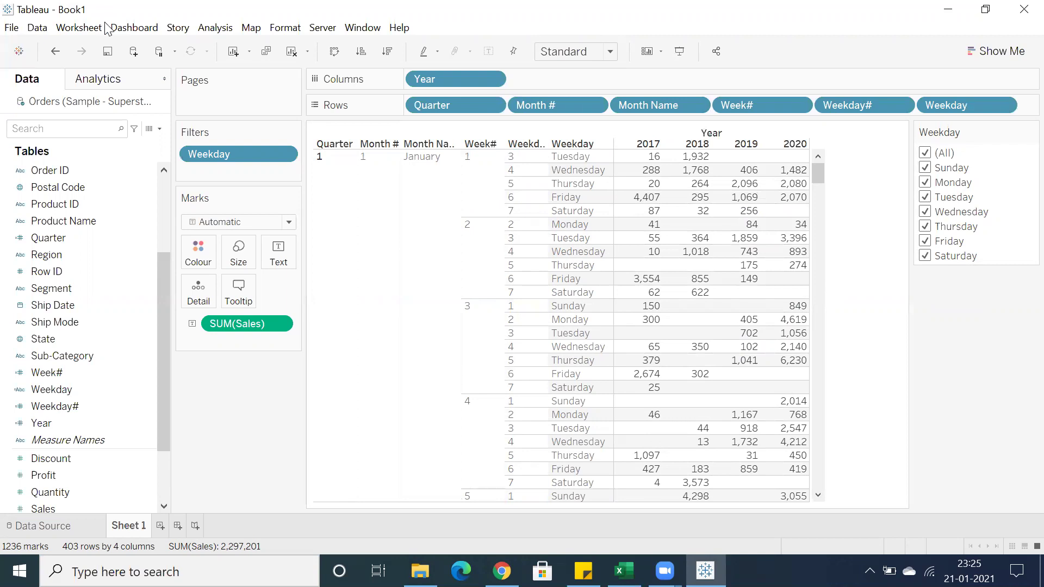
Create a calculated field with the formula DATEPART('day',[Order Date]).
{"action": "left_click", "coordinate": [215, 29]}
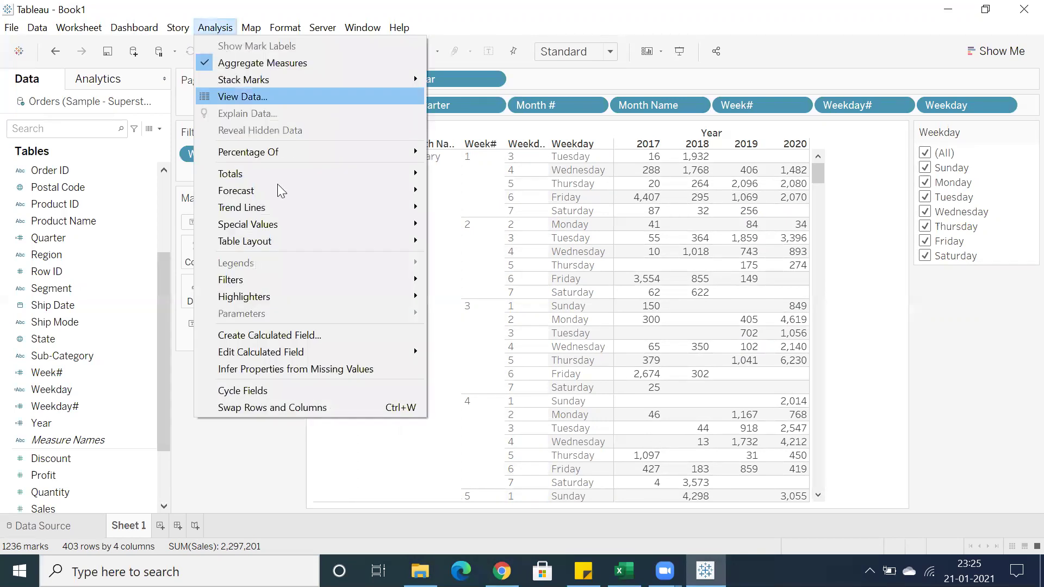
{"action": "left_click", "coordinate": [272, 333]}
{"action": "left_click", "coordinate": [435, 289]}
{"action": "type", "text": "da"}
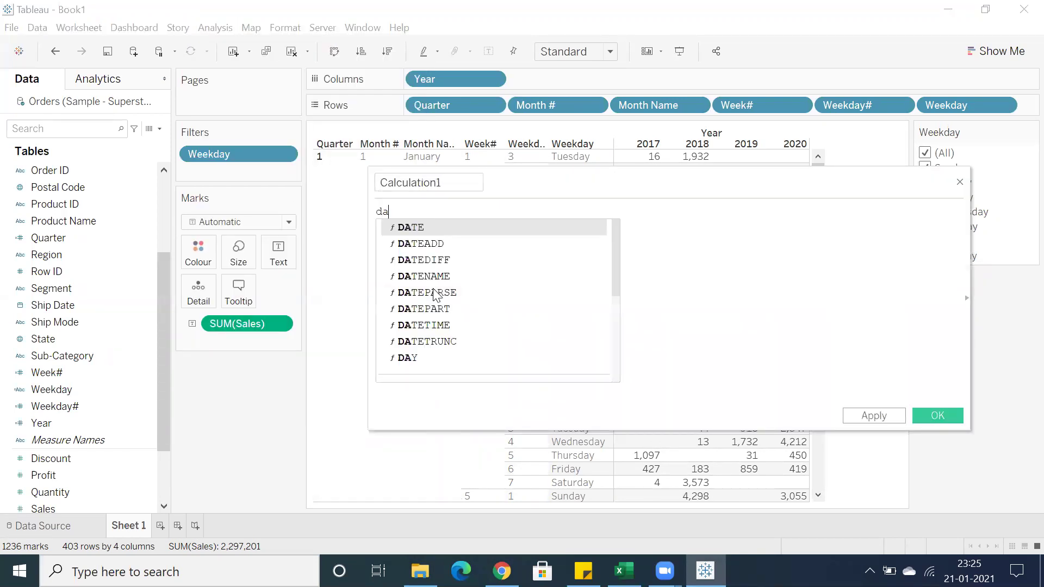
{"action": "type", "text": "tep"}
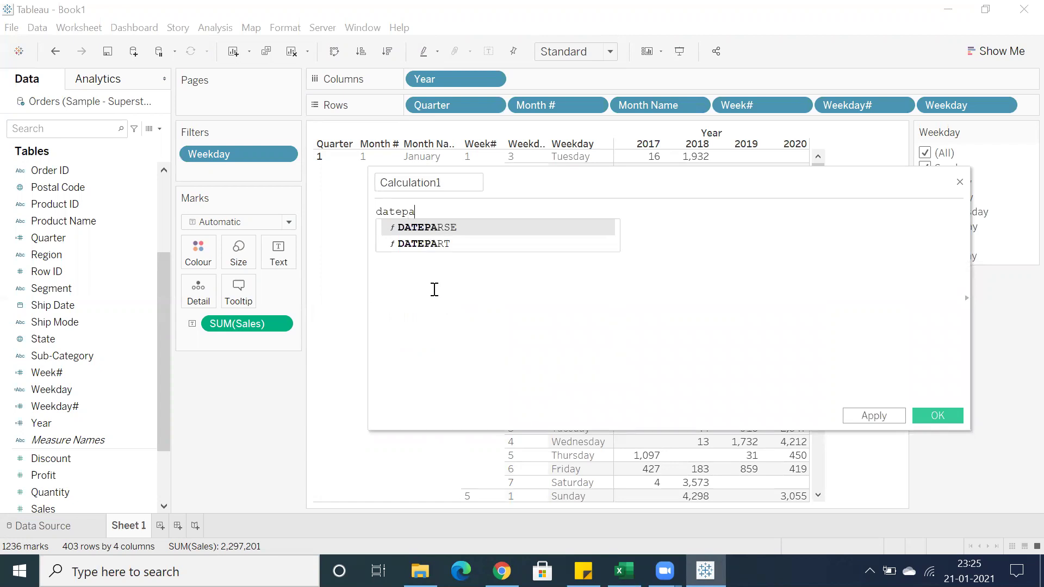
{"action": "type", "text": "a"}
{"action": "key", "text": "Down"}
{"action": "key", "text": "Return"}
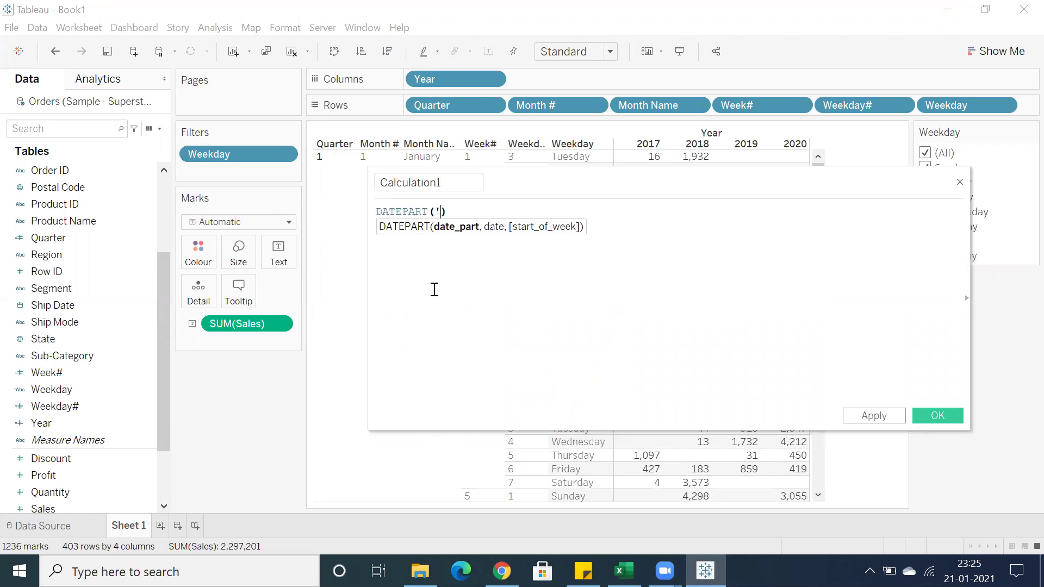
{"action": "type", "text": "'day',orde"}
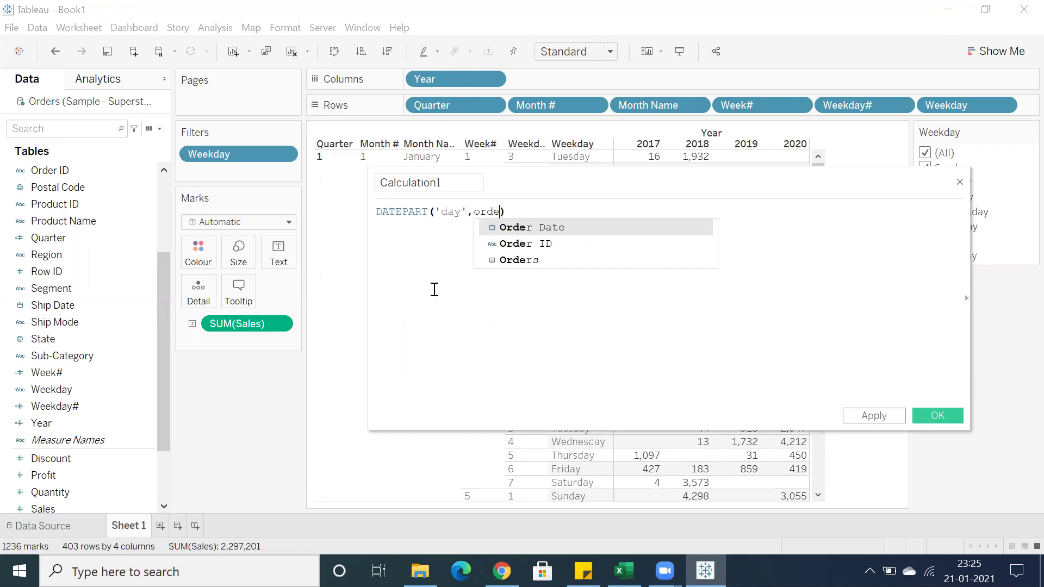
{"action": "key", "text": "Return"}
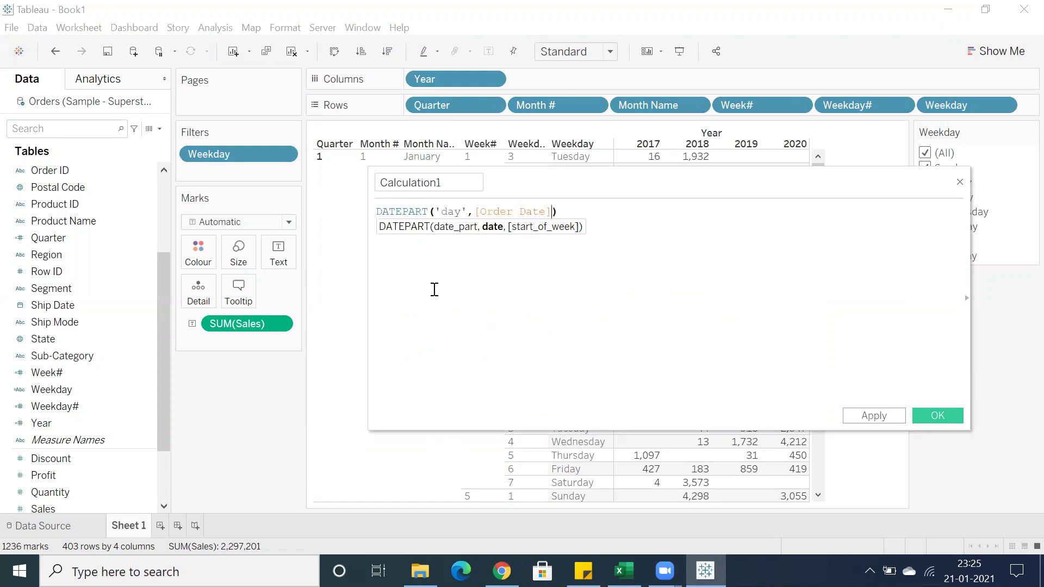
Add the alternative formula DAY([Order Date]) below the DATEPART line as a // comment.
{"action": "key", "text": "End"}
{"action": "key", "text": "Return"}
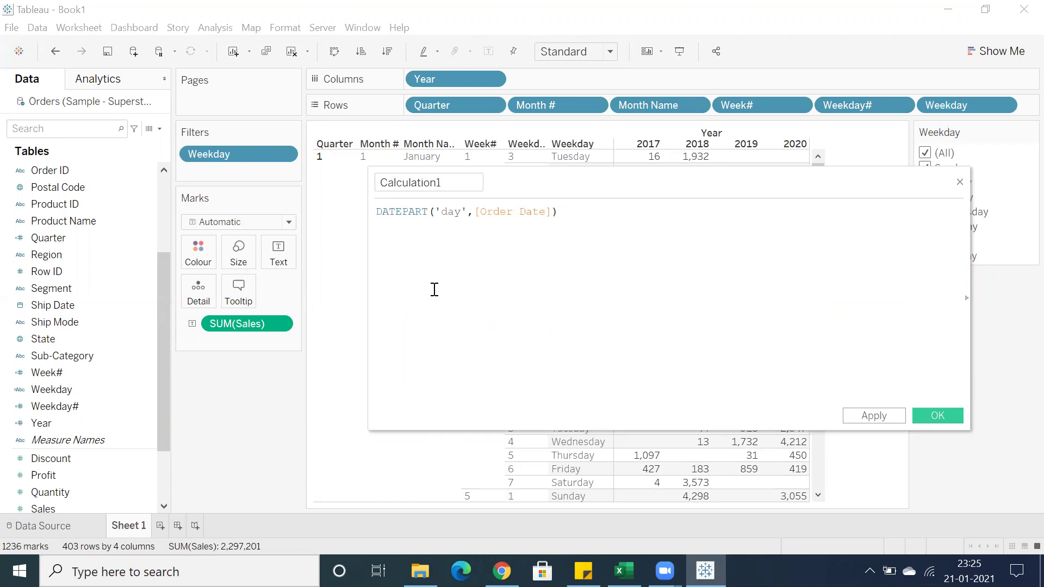
{"action": "type", "text": "day"}
{"action": "key", "text": "Return"}
{"action": "type", "text": "order"}
{"action": "key", "text": "Return"}
{"action": "left_click", "coordinate": [377, 239]}
{"action": "type", "text": "//"}
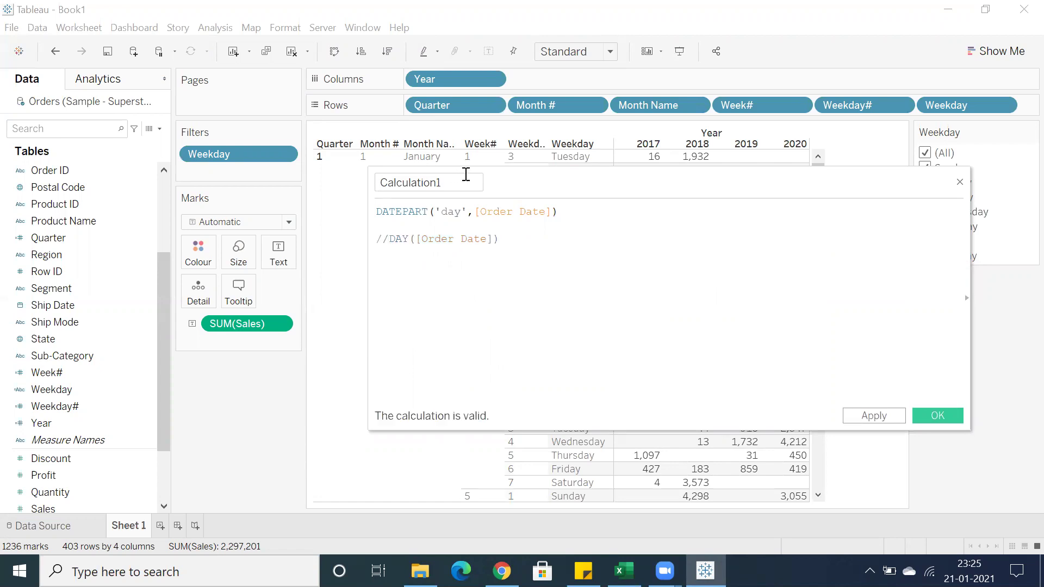
Name the calculated field Day, apply it, and save it.
{"action": "double_click", "coordinate": [460, 182]}
{"action": "type", "text": "Day"}
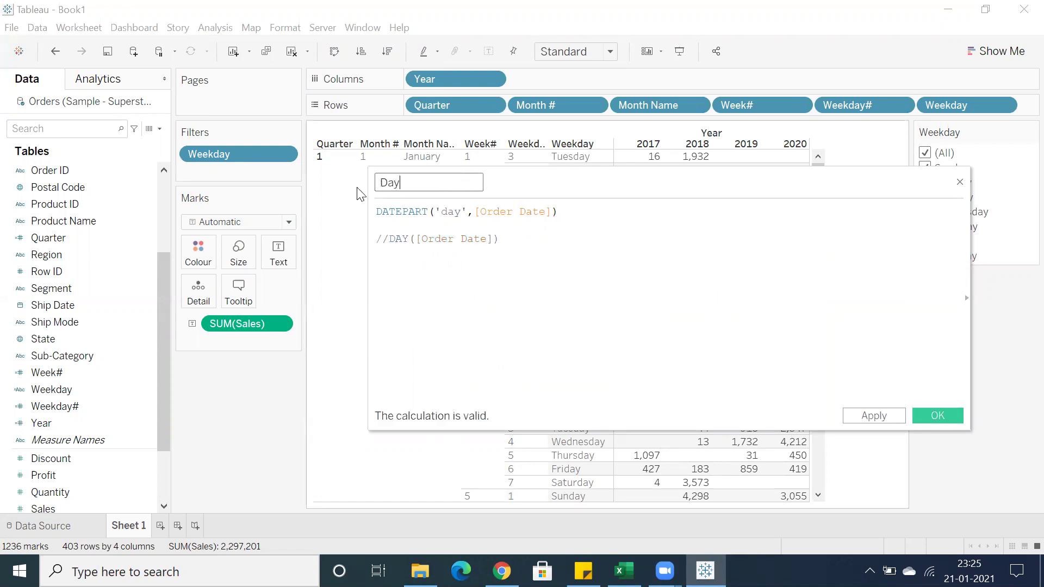
{"action": "left_click", "coordinate": [875, 416]}
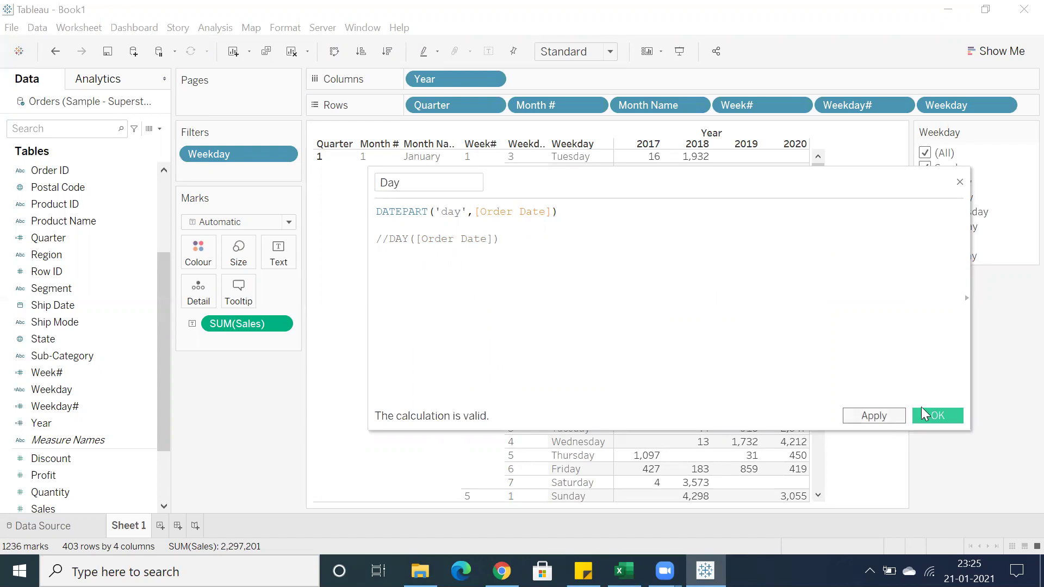
{"action": "left_click", "coordinate": [933, 415]}
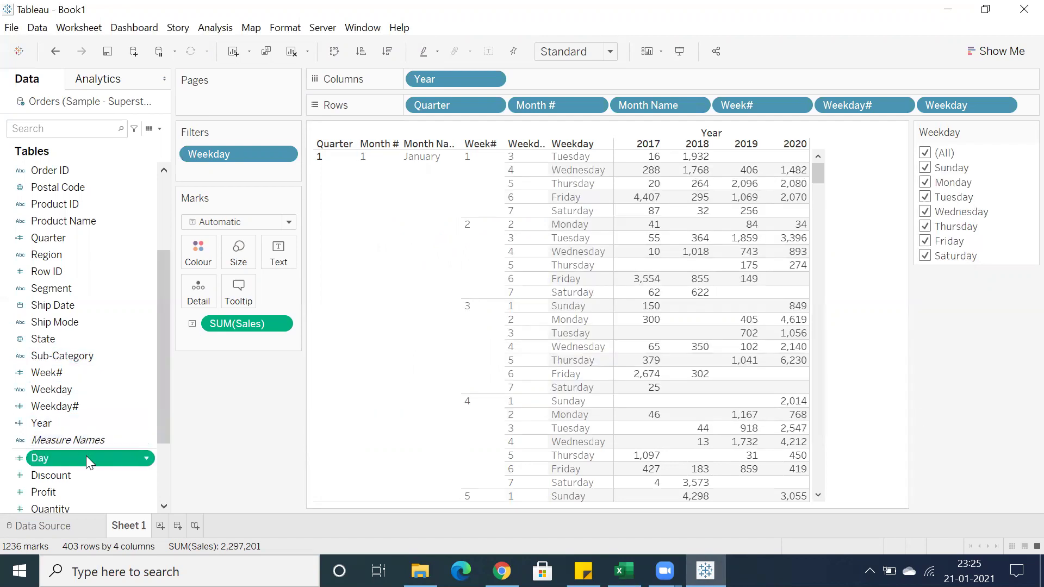
Convert Day to a dimension, add it to Rows after Weekday, and look through the day numbers in the table.
{"action": "left_click_drag", "start_coordinate": [91, 462], "coordinate": [93, 336]}
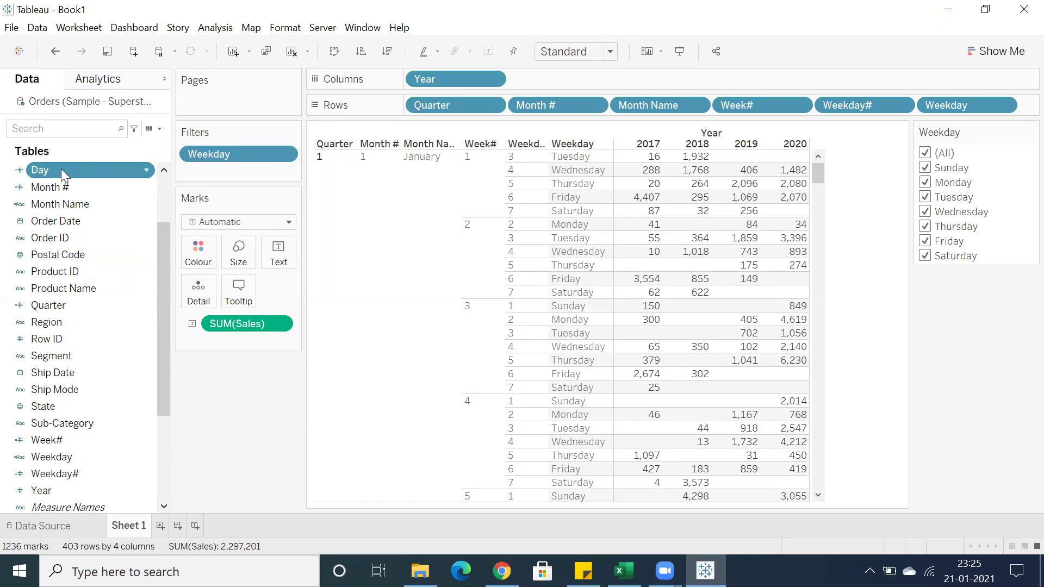
{"action": "mouse_move", "coordinate": [61, 169]}
{"action": "left_mouse_down"}
{"action": "mouse_move", "coordinate": [157, 188]}
{"action": "mouse_move", "coordinate": [815, 171]}
{"action": "mouse_move", "coordinate": [855, 162]}
{"action": "mouse_move", "coordinate": [87, 173]}
{"action": "mouse_move", "coordinate": [705, 174]}
{"action": "mouse_move", "coordinate": [543, 151]}
{"action": "mouse_move", "coordinate": [710, 146]}
{"action": "mouse_move", "coordinate": [900, 109]}
{"action": "mouse_move", "coordinate": [1030, 105]}
{"action": "left_mouse_up"}
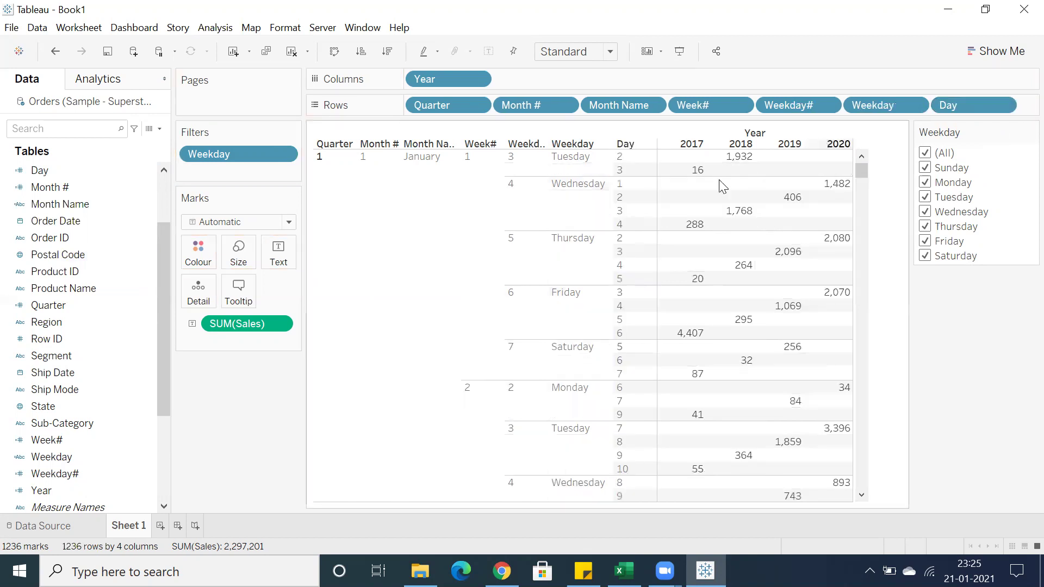
{"action": "scroll", "coordinate": [637, 239], "scroll_direction": "down", "scroll_amount": 8}
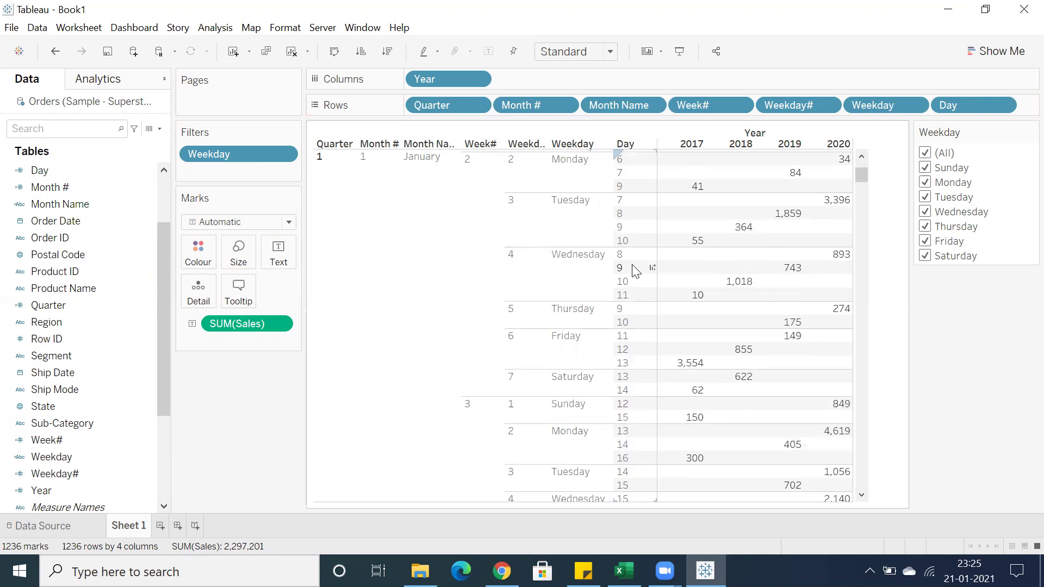
{"action": "scroll", "coordinate": [625, 274], "scroll_direction": "up", "scroll_amount": 8}
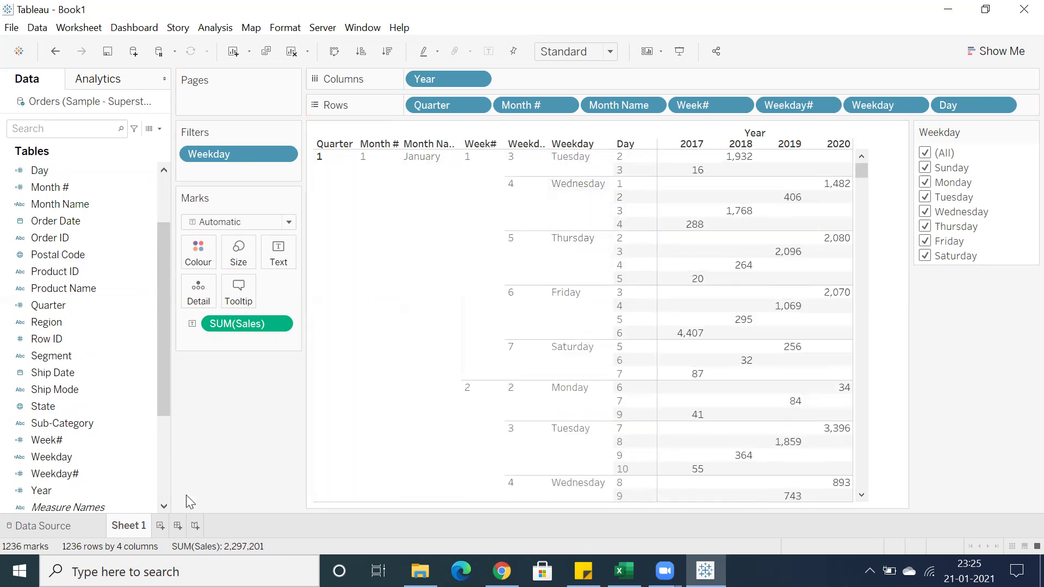
On a new worksheet, add Day to Rows and show a Month Name filter as a single-value dropdown.
{"action": "left_click", "coordinate": [160, 526]}
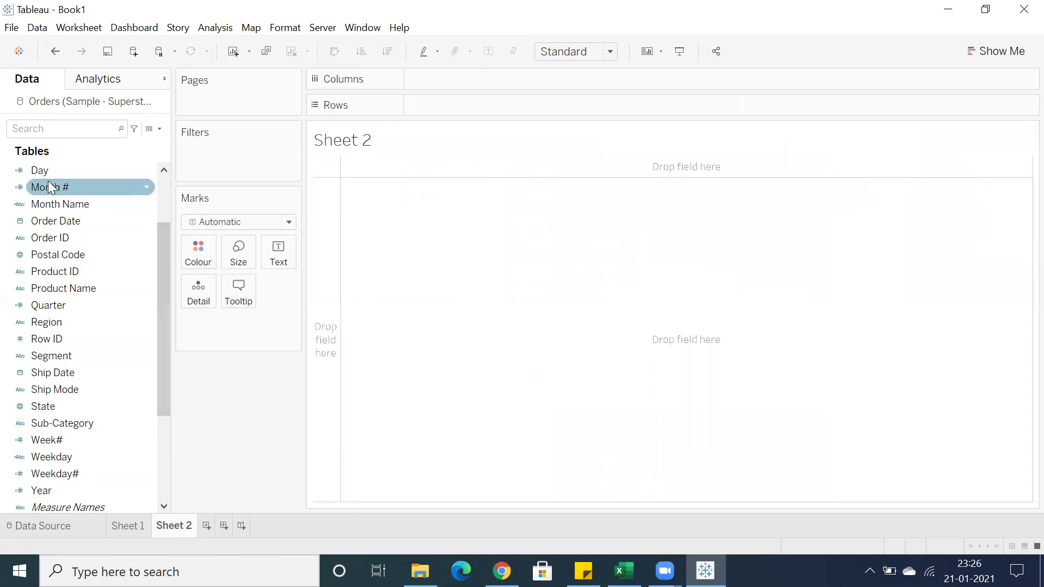
{"action": "double_click", "coordinate": [46, 173]}
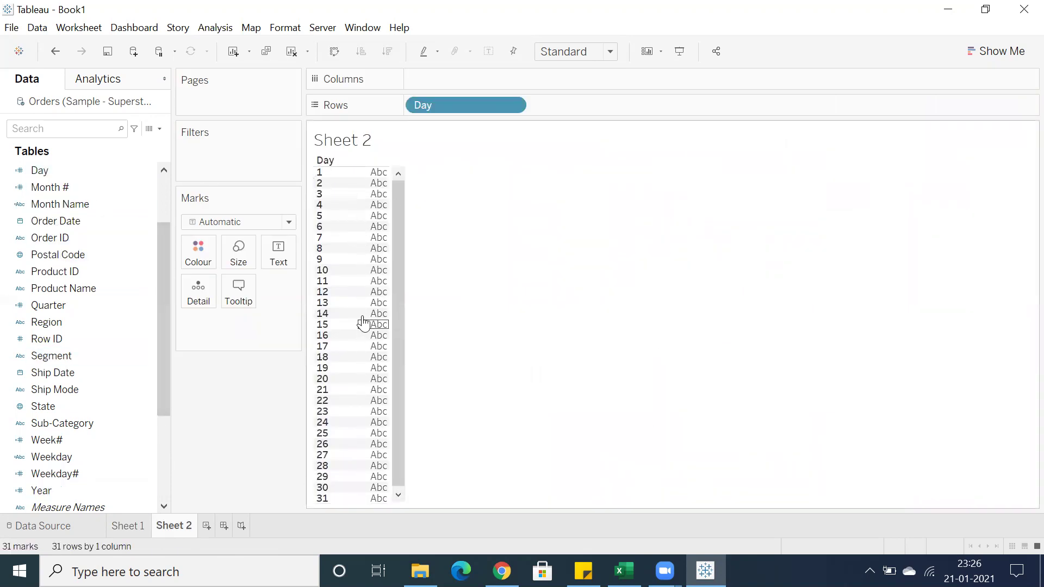
{"action": "right_click", "coordinate": [82, 202]}
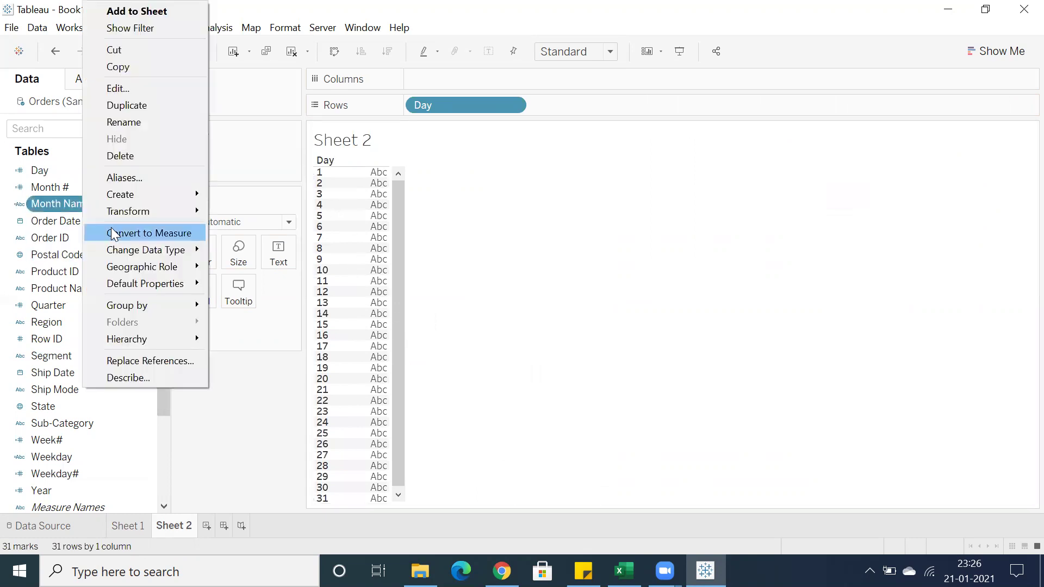
{"action": "left_click", "coordinate": [137, 30]}
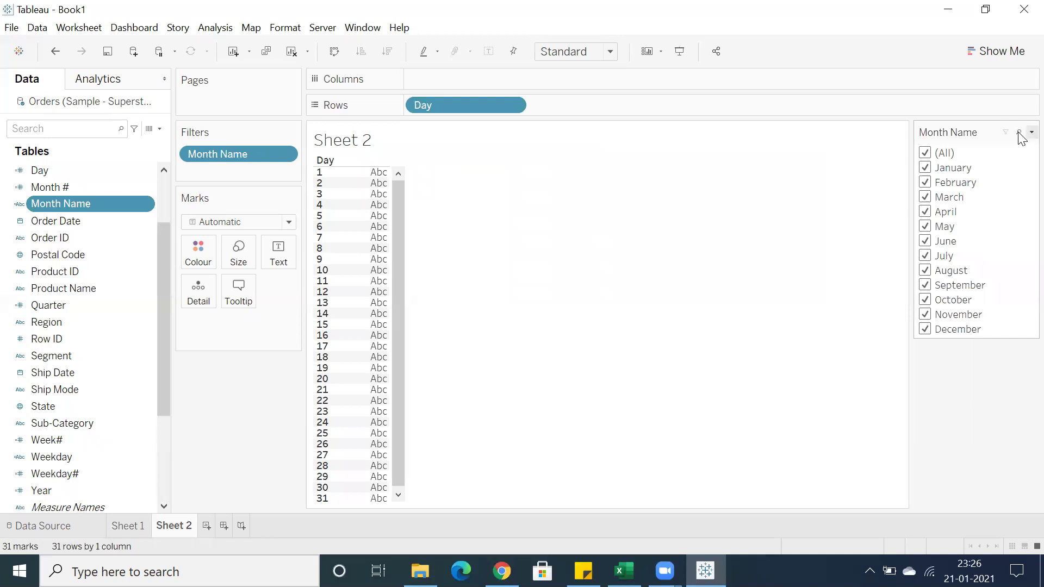
{"action": "left_click", "coordinate": [1030, 132]}
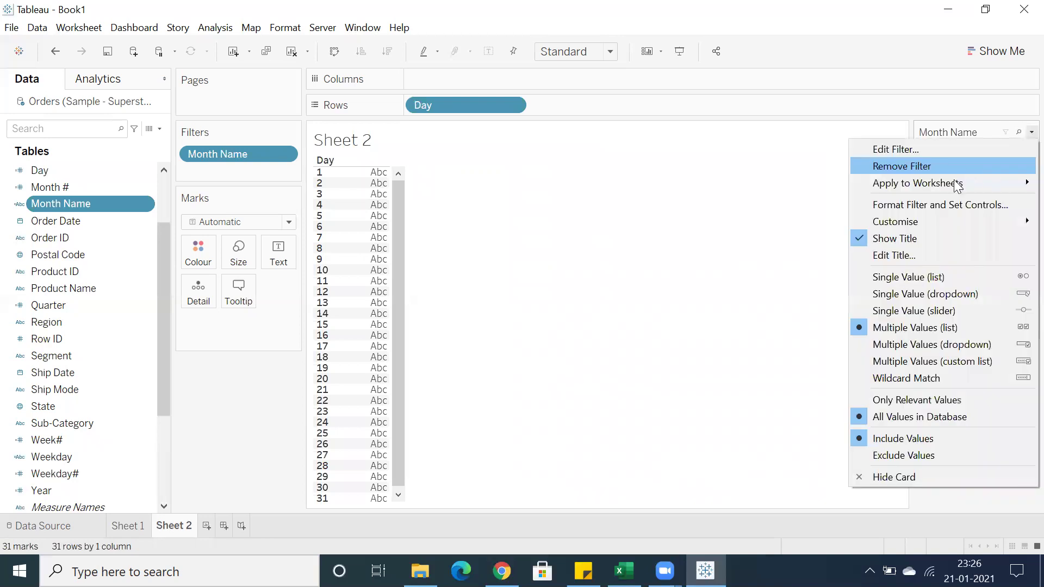
{"action": "left_click", "coordinate": [909, 294]}
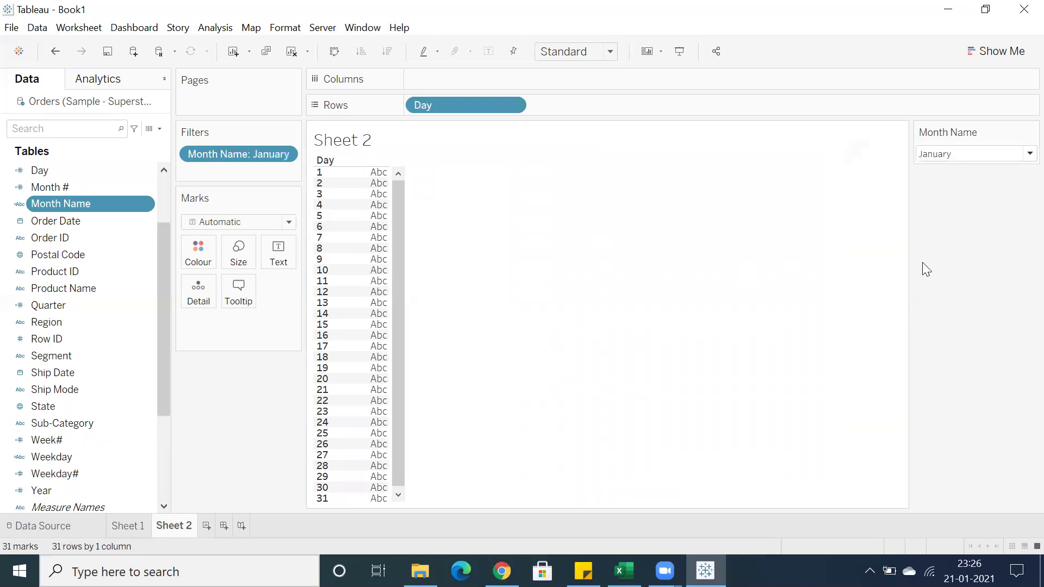
Filter the day list to February to check its days, and set the Month Name filter back to January.
{"action": "left_click", "coordinate": [951, 156]}
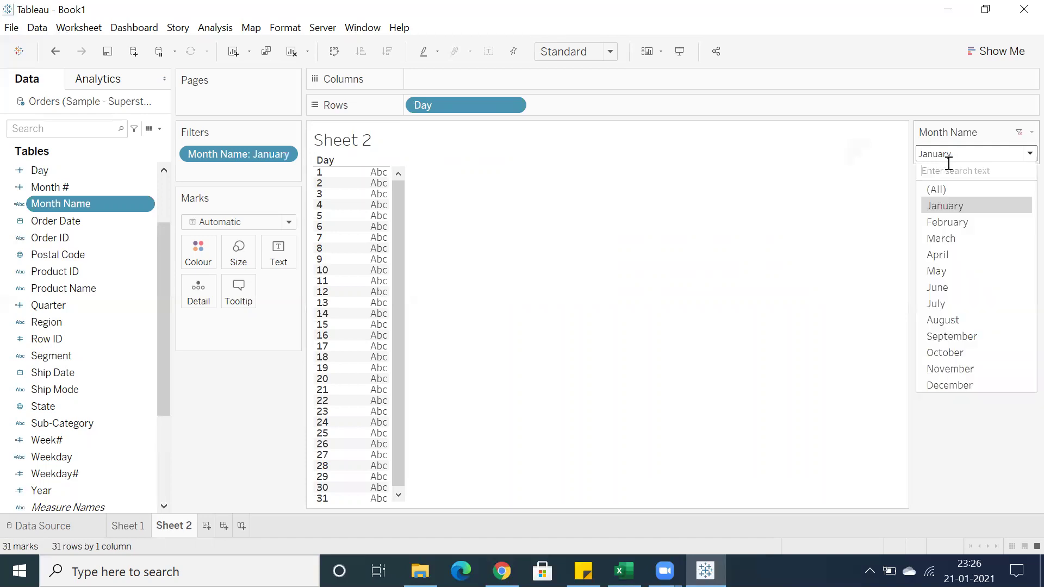
{"action": "left_click", "coordinate": [950, 222]}
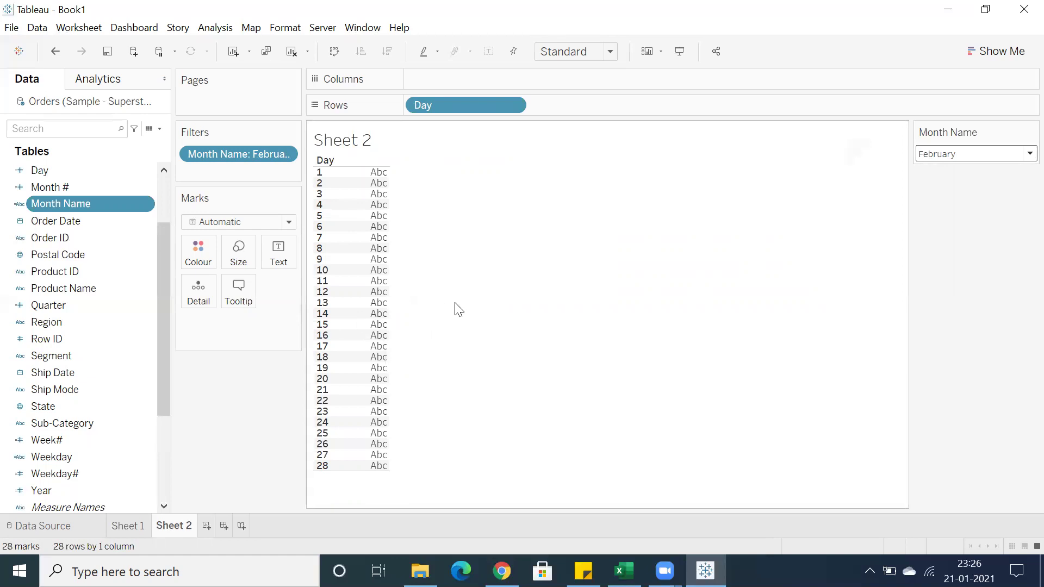
{"action": "left_click", "coordinate": [948, 156]}
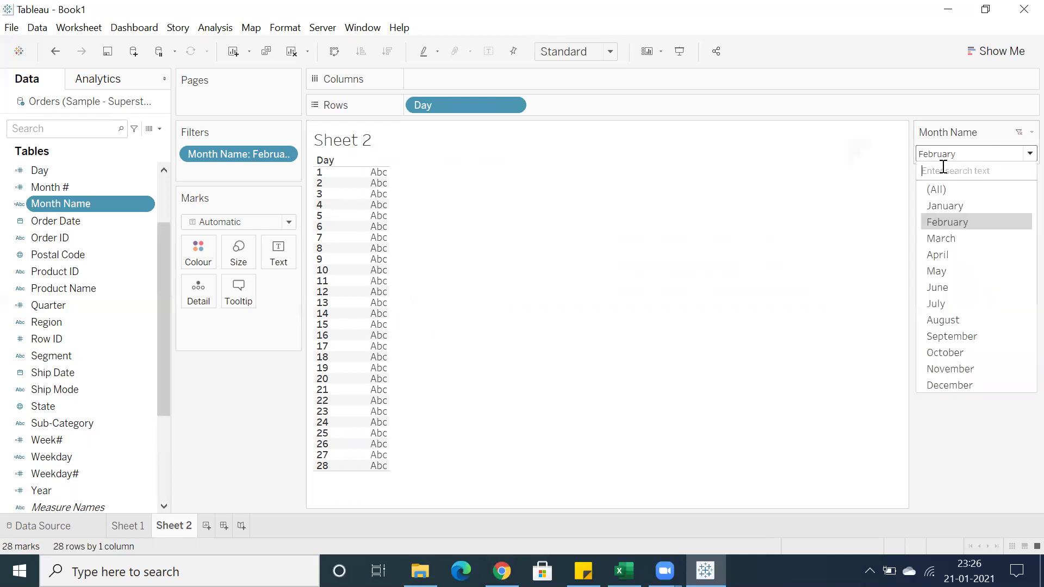
{"action": "left_click", "coordinate": [933, 218]}
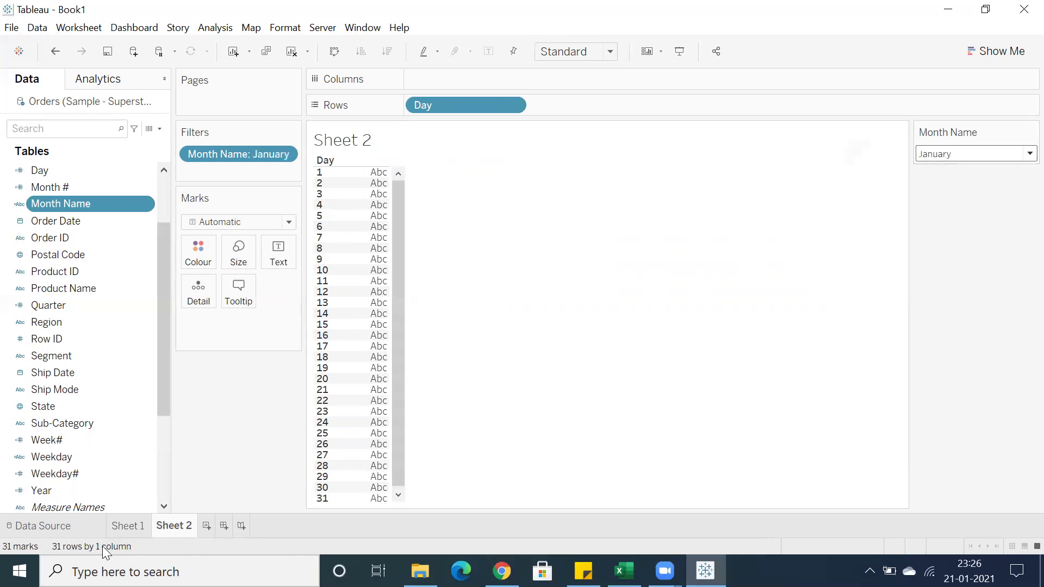
Return to Sheet 1, open the Day calculation, copy its DATEPART('day',[Order Date]) formula, and close the editor.
{"action": "left_click", "coordinate": [127, 526]}
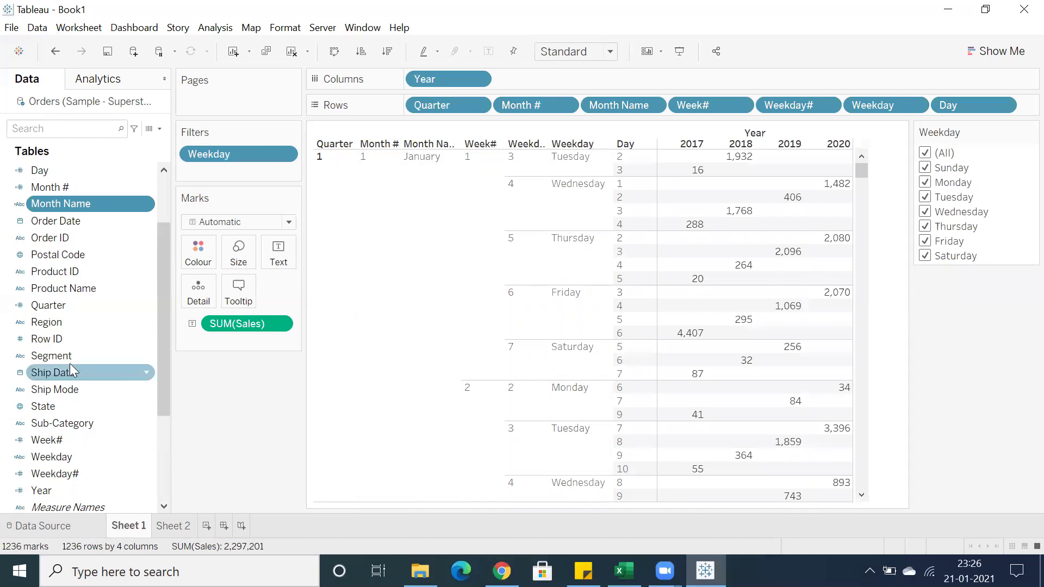
{"action": "scroll", "coordinate": [62, 335], "scroll_direction": "down", "scroll_amount": 1}
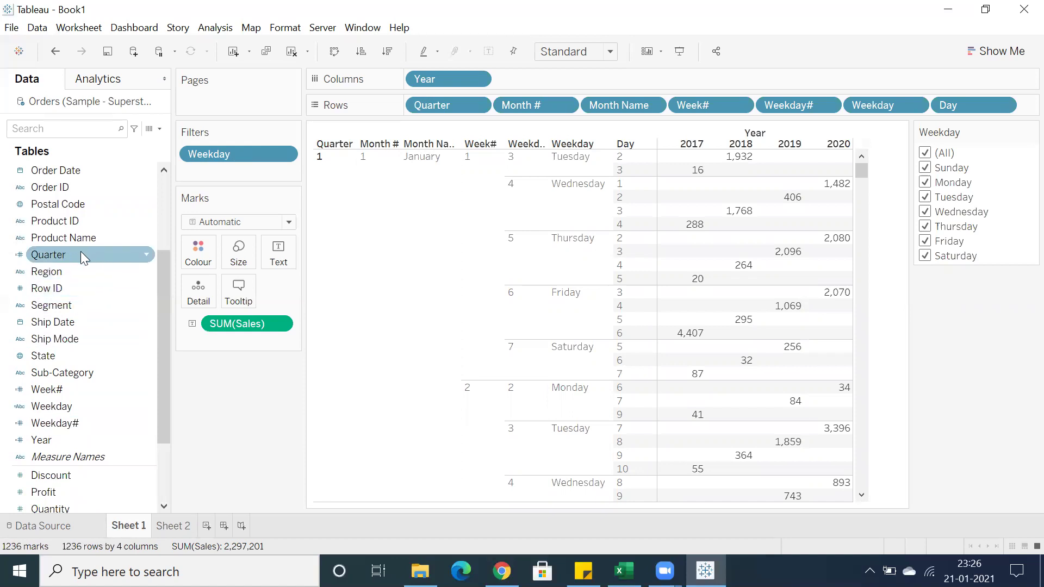
{"action": "scroll", "coordinate": [71, 386], "scroll_direction": "down", "scroll_amount": 2}
{"action": "scroll", "coordinate": [70, 375], "scroll_direction": "up", "scroll_amount": 5}
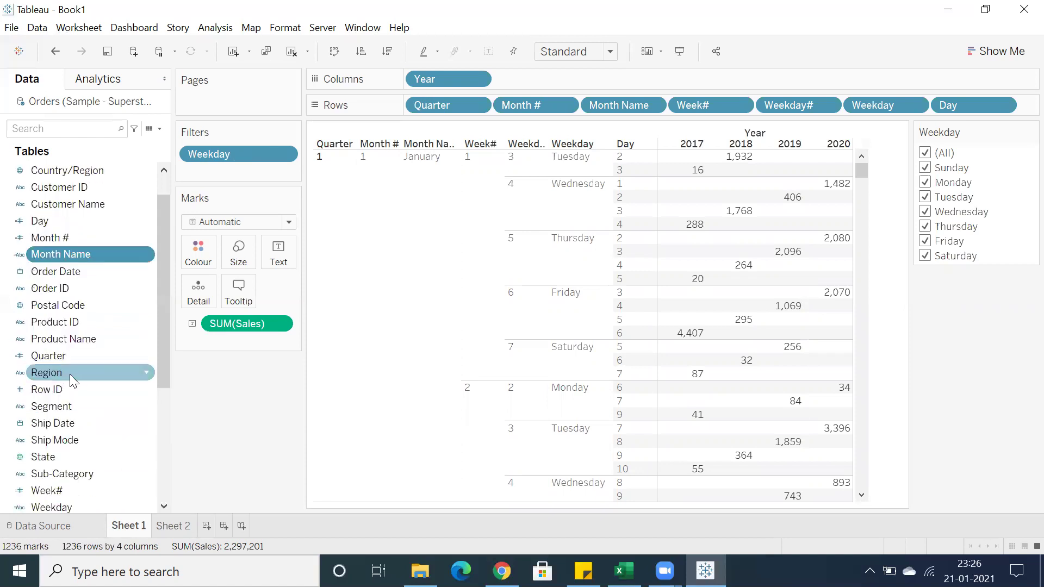
{"action": "right_click", "coordinate": [47, 254]}
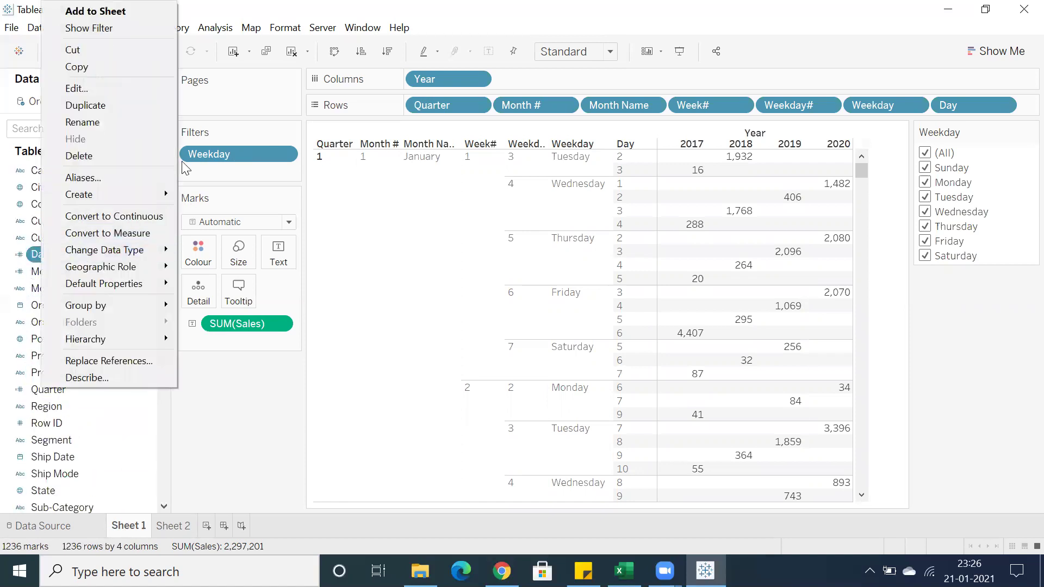
{"action": "left_click", "coordinate": [88, 89]}
{"action": "left_click_drag", "start_coordinate": [563, 211], "coordinate": [363, 210]}
{"action": "key", "text": "ctrl+c"}
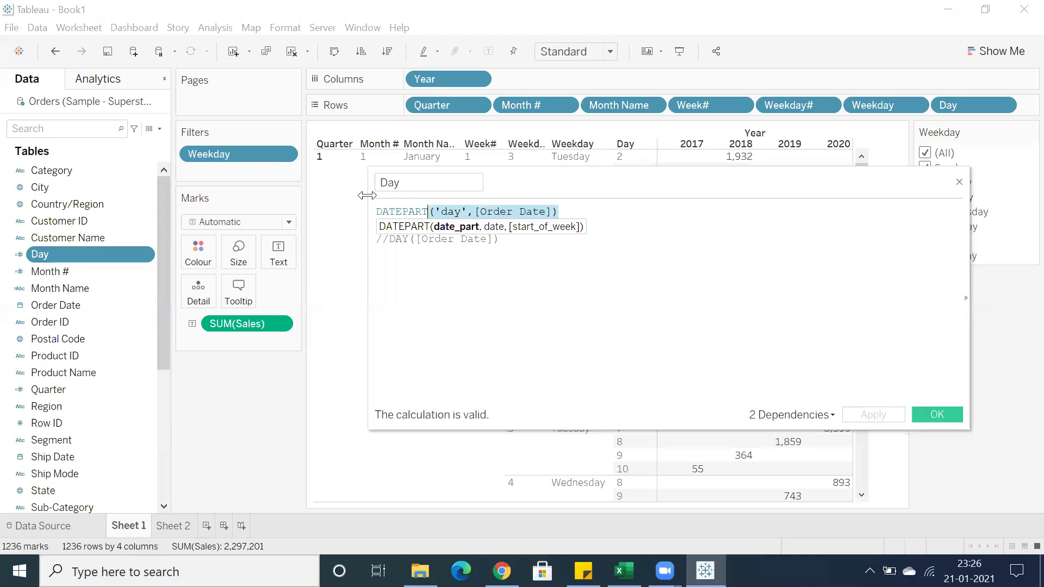
{"action": "left_click", "coordinate": [925, 420]}
Switch to Excel and paste the DATEPART('day',[Order Date]) formula into cell C11 beside Day.
{"action": "left_click", "coordinate": [624, 570]}
{"action": "left_click", "coordinate": [192, 344]}
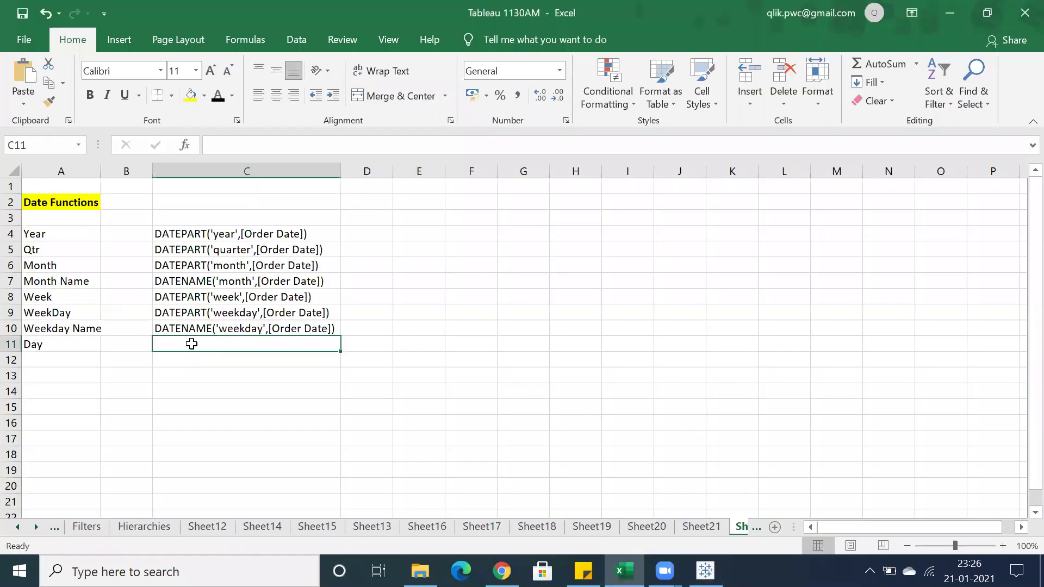
{"action": "key", "text": "ctrl+v"}
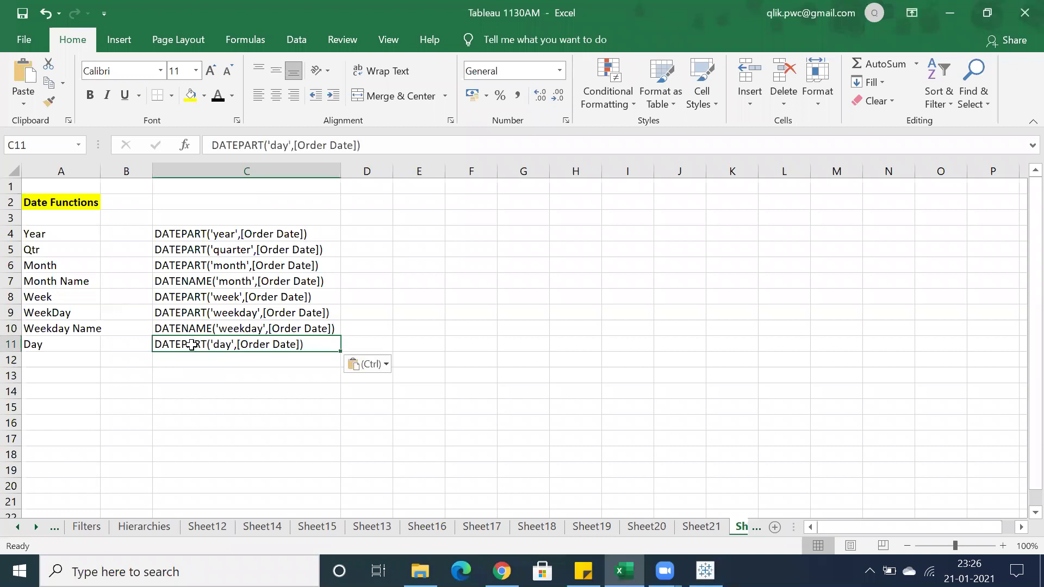
{"action": "left_click", "coordinate": [238, 365]}
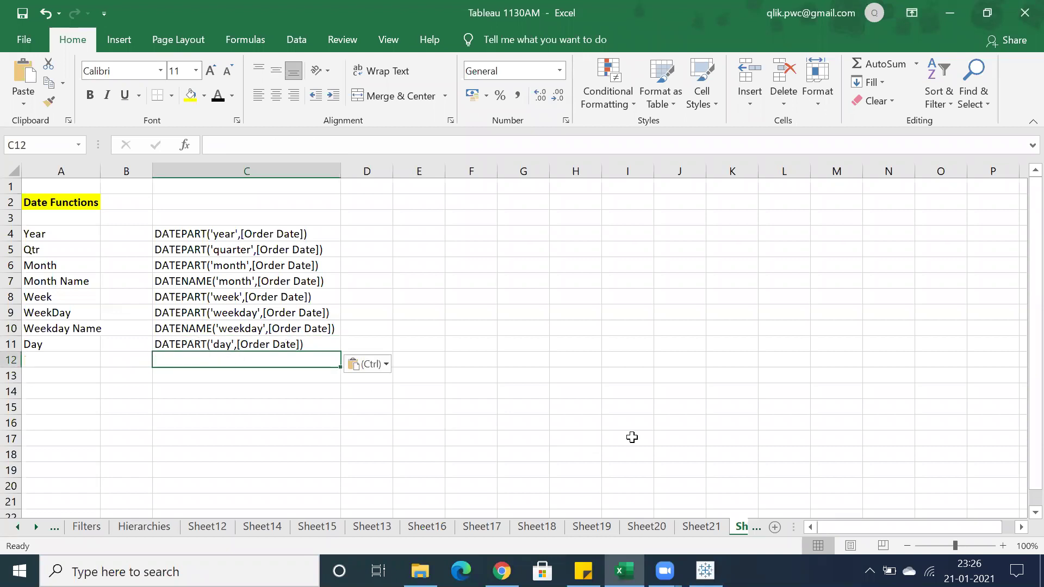
Switch to Tableau and add a new blank worksheet after Sheet 2.
{"action": "left_click", "coordinate": [705, 569]}
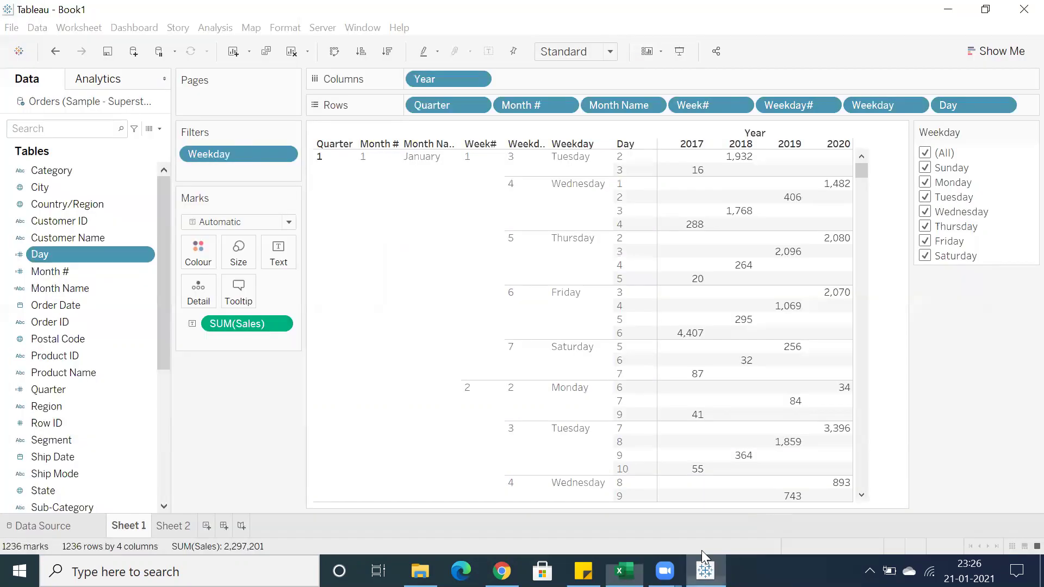
{"action": "left_click", "coordinate": [173, 526]}
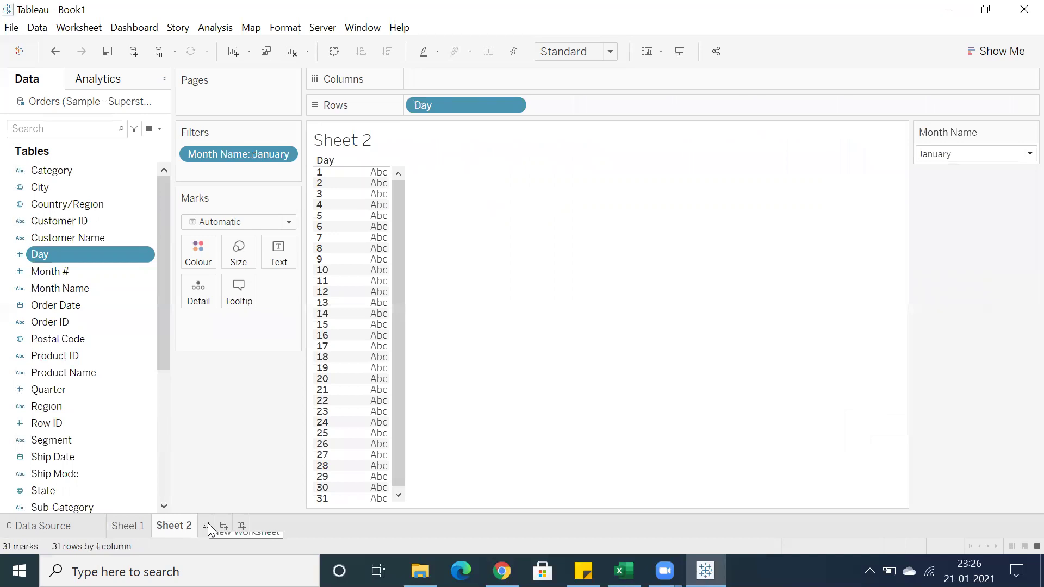
{"action": "left_click", "coordinate": [206, 525]}
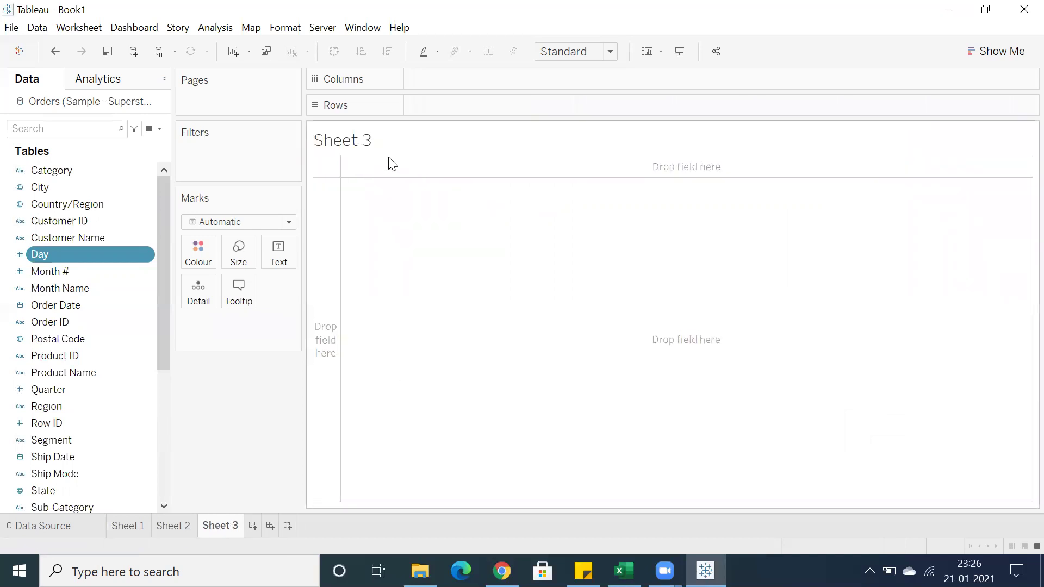